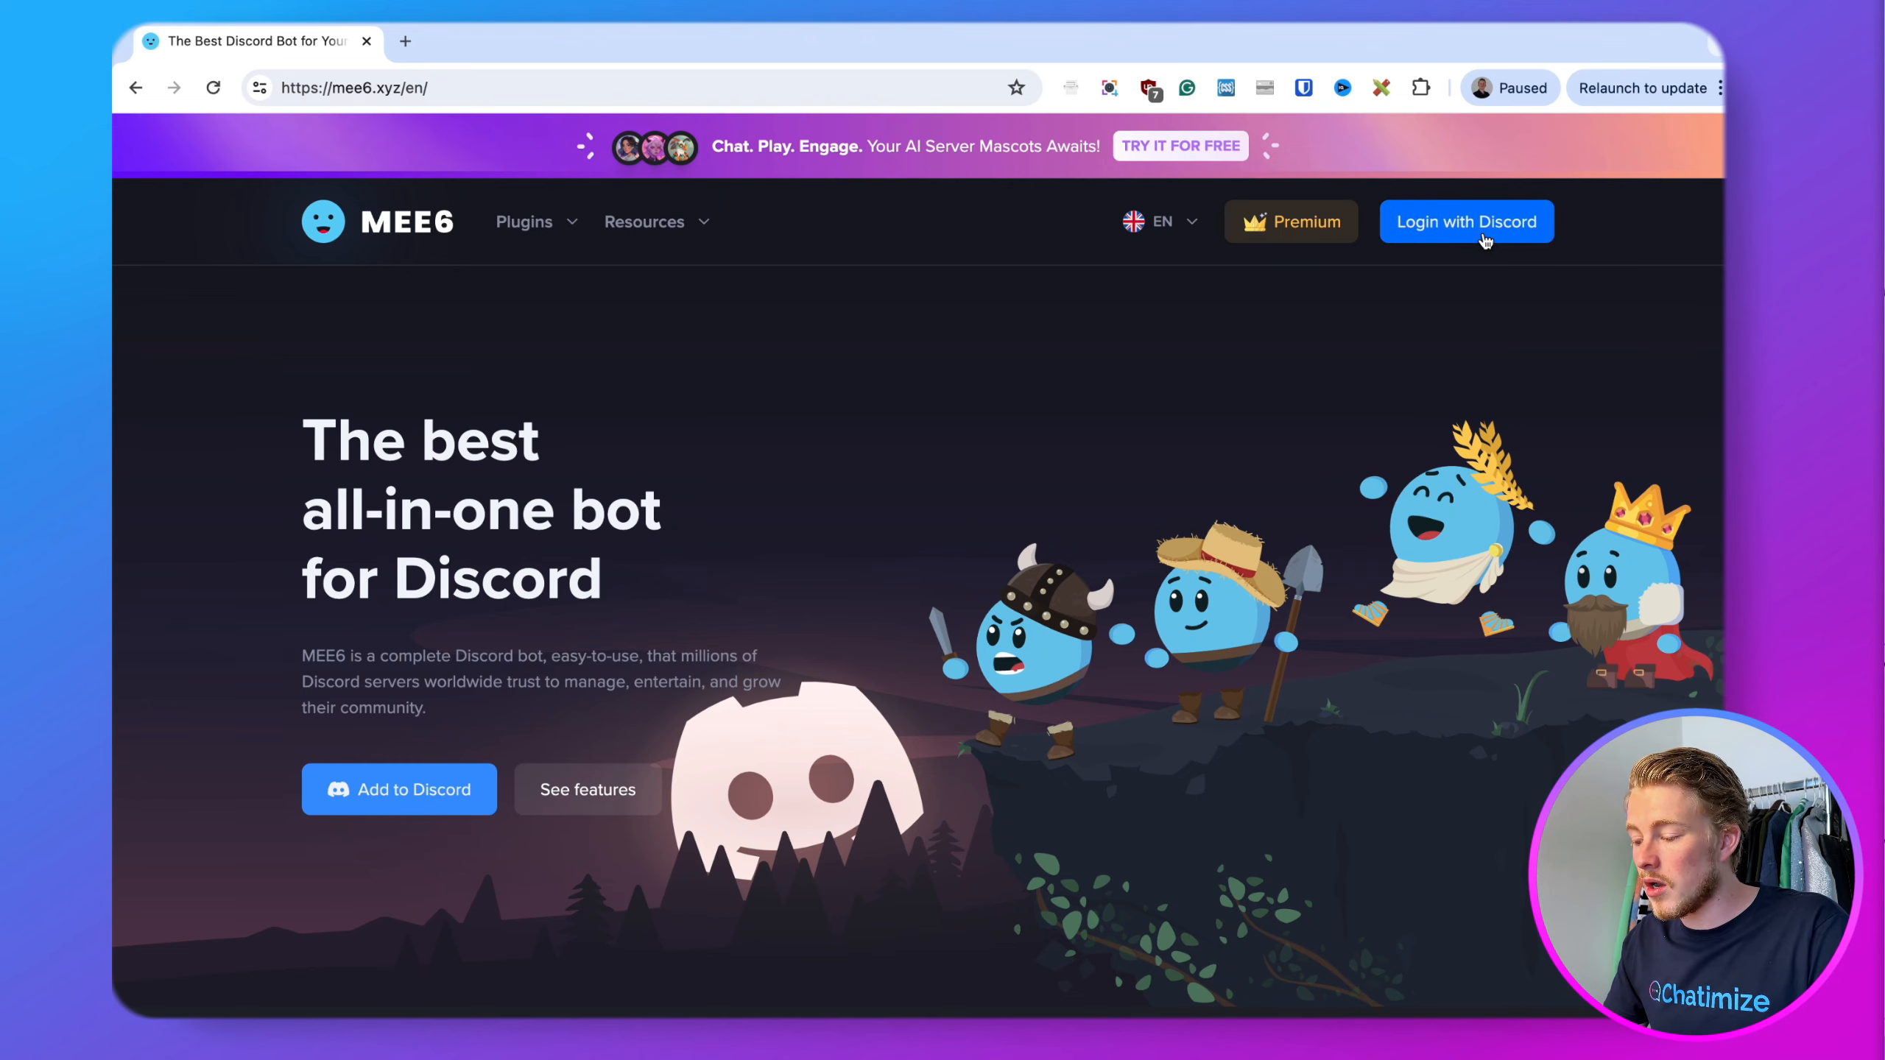
- Log in to MEE6 with Discord and authorize its access to the Discord account
{"action": "left_click", "coordinate": [1485, 238]}
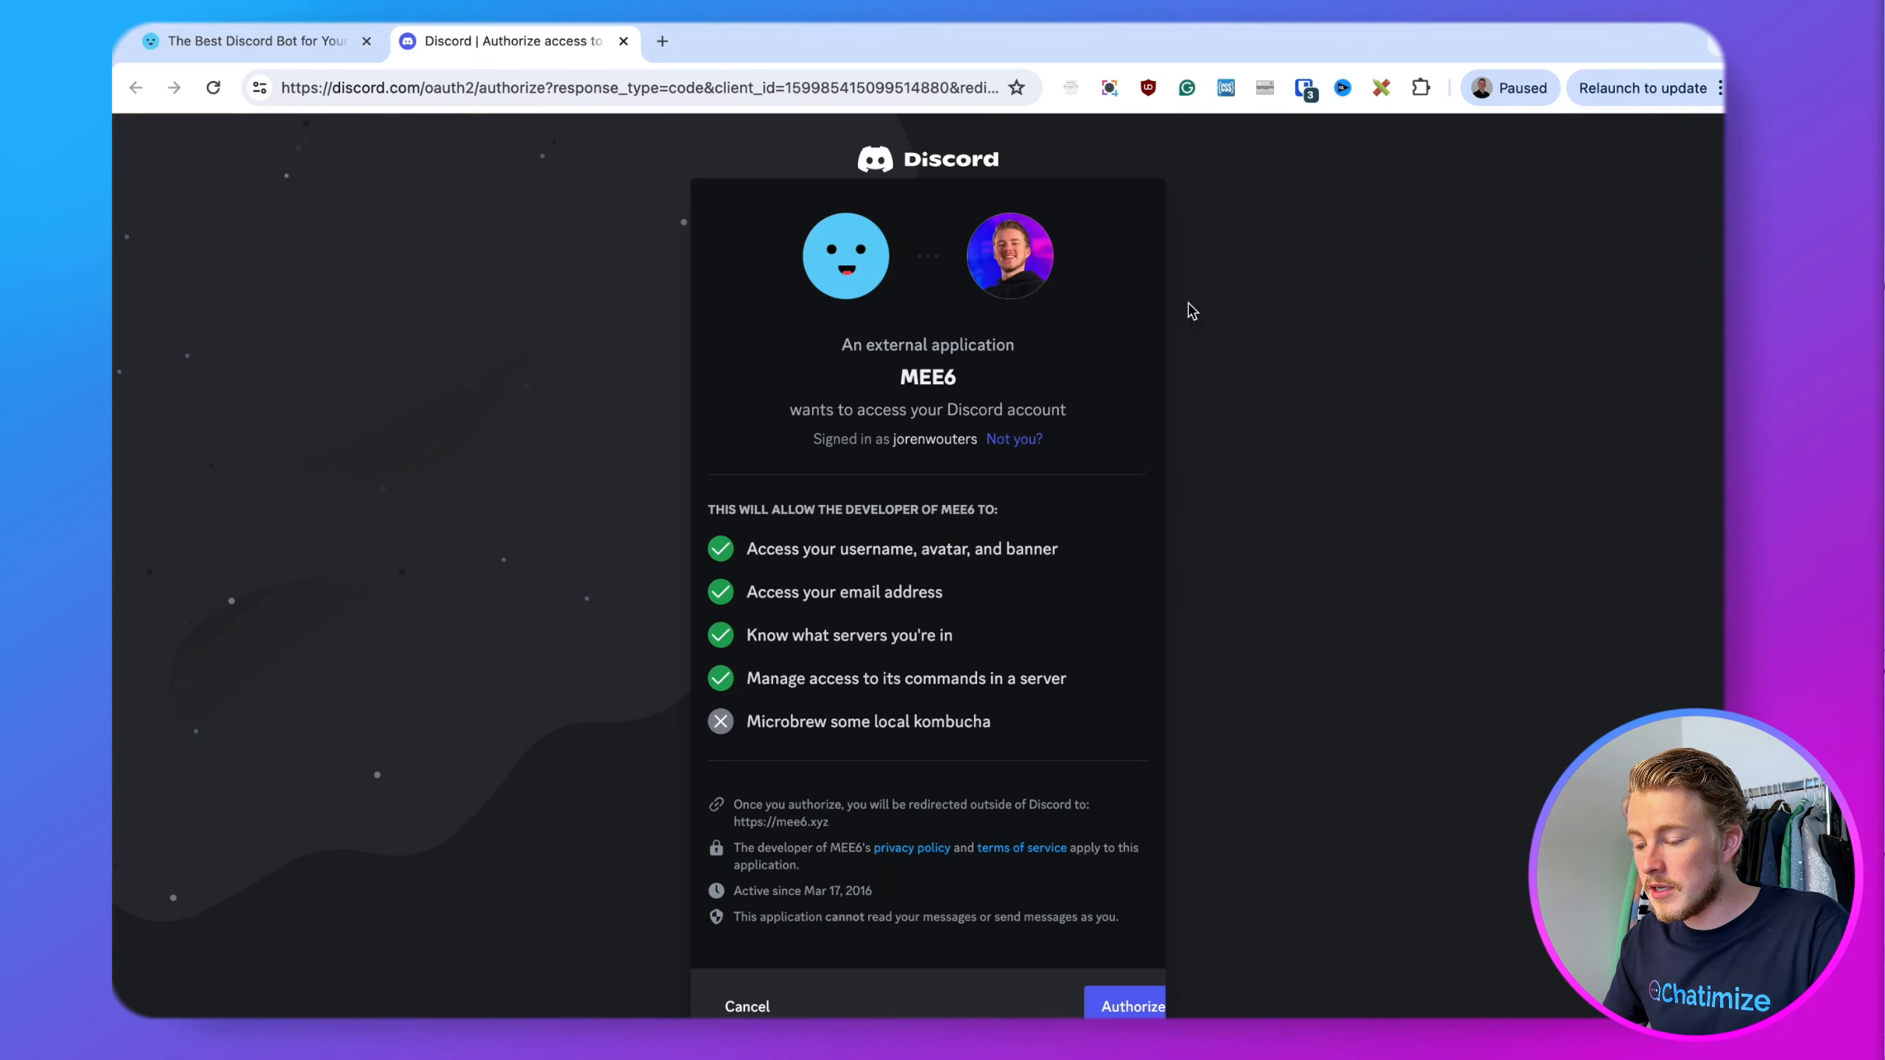
{"action": "scroll", "coordinate": [1036, 502], "scroll_direction": "down", "scroll_amount": 1}
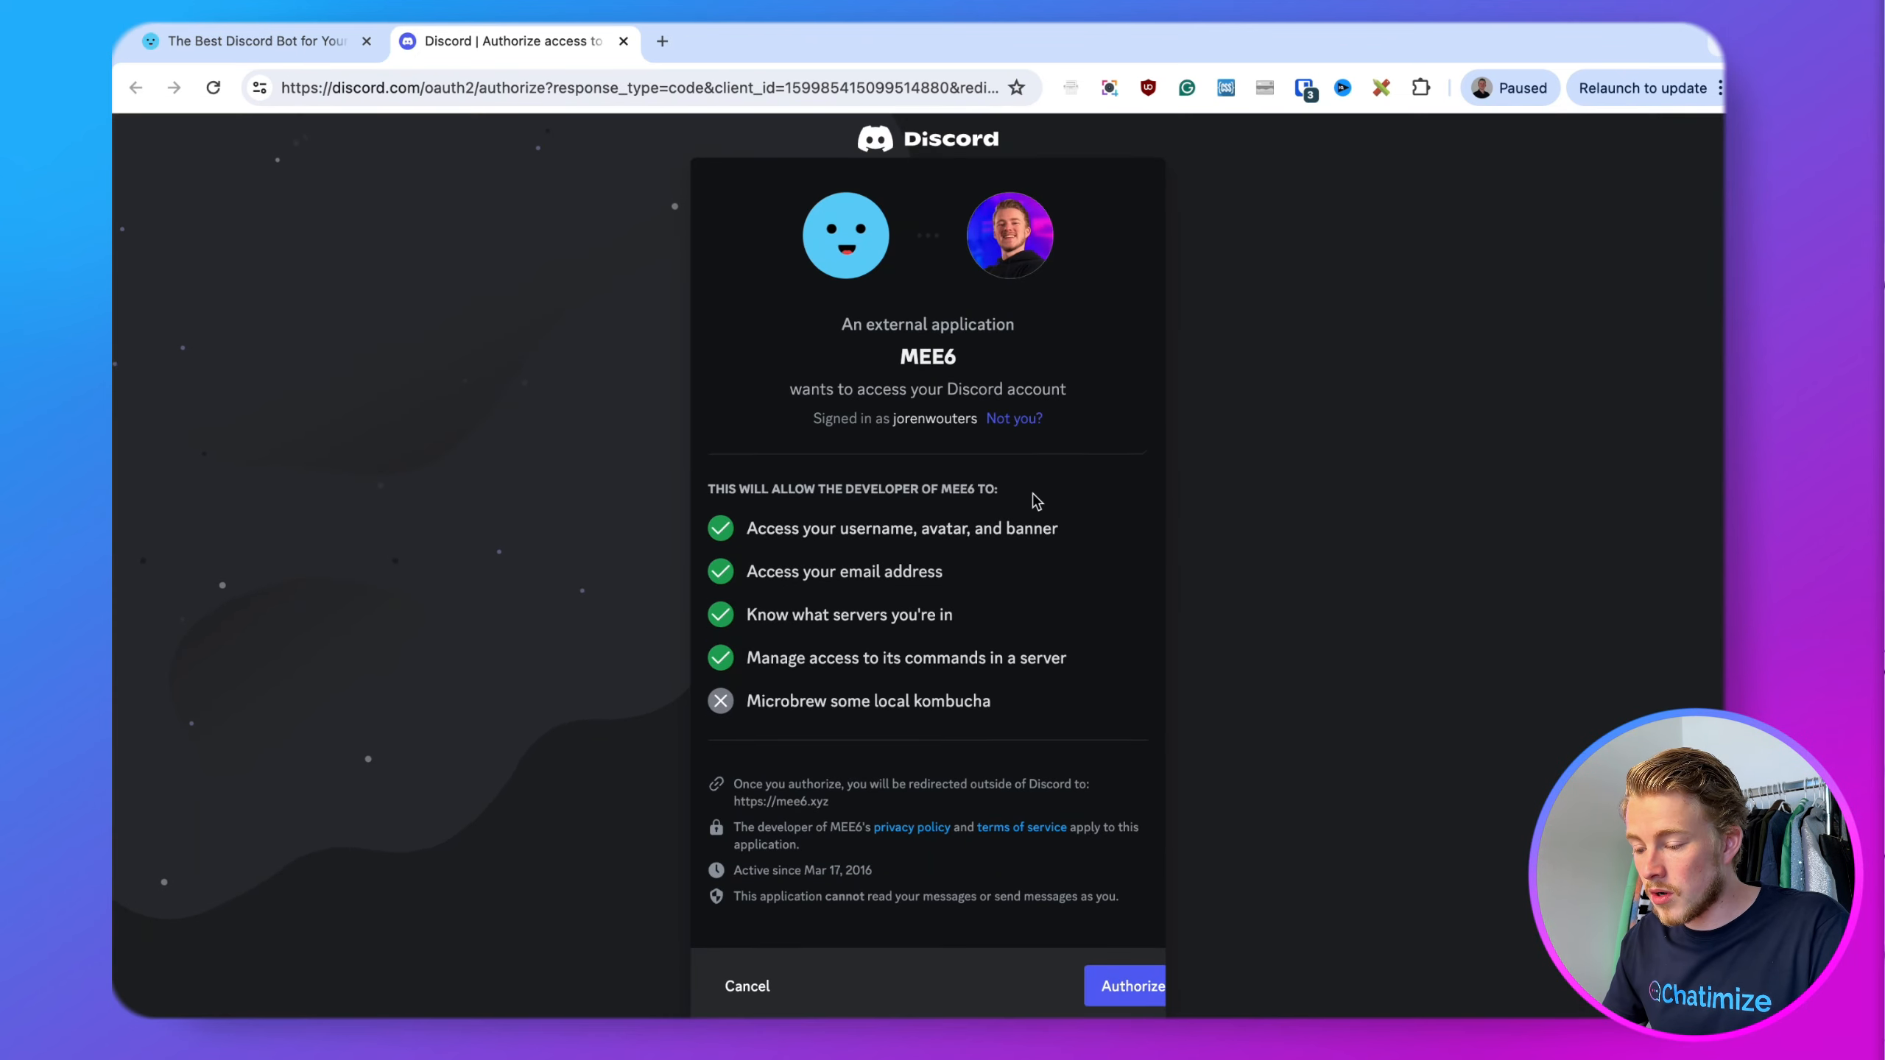
{"action": "left_click", "coordinate": [1119, 1000]}
{"action": "left_click", "coordinate": [1093, 987]}
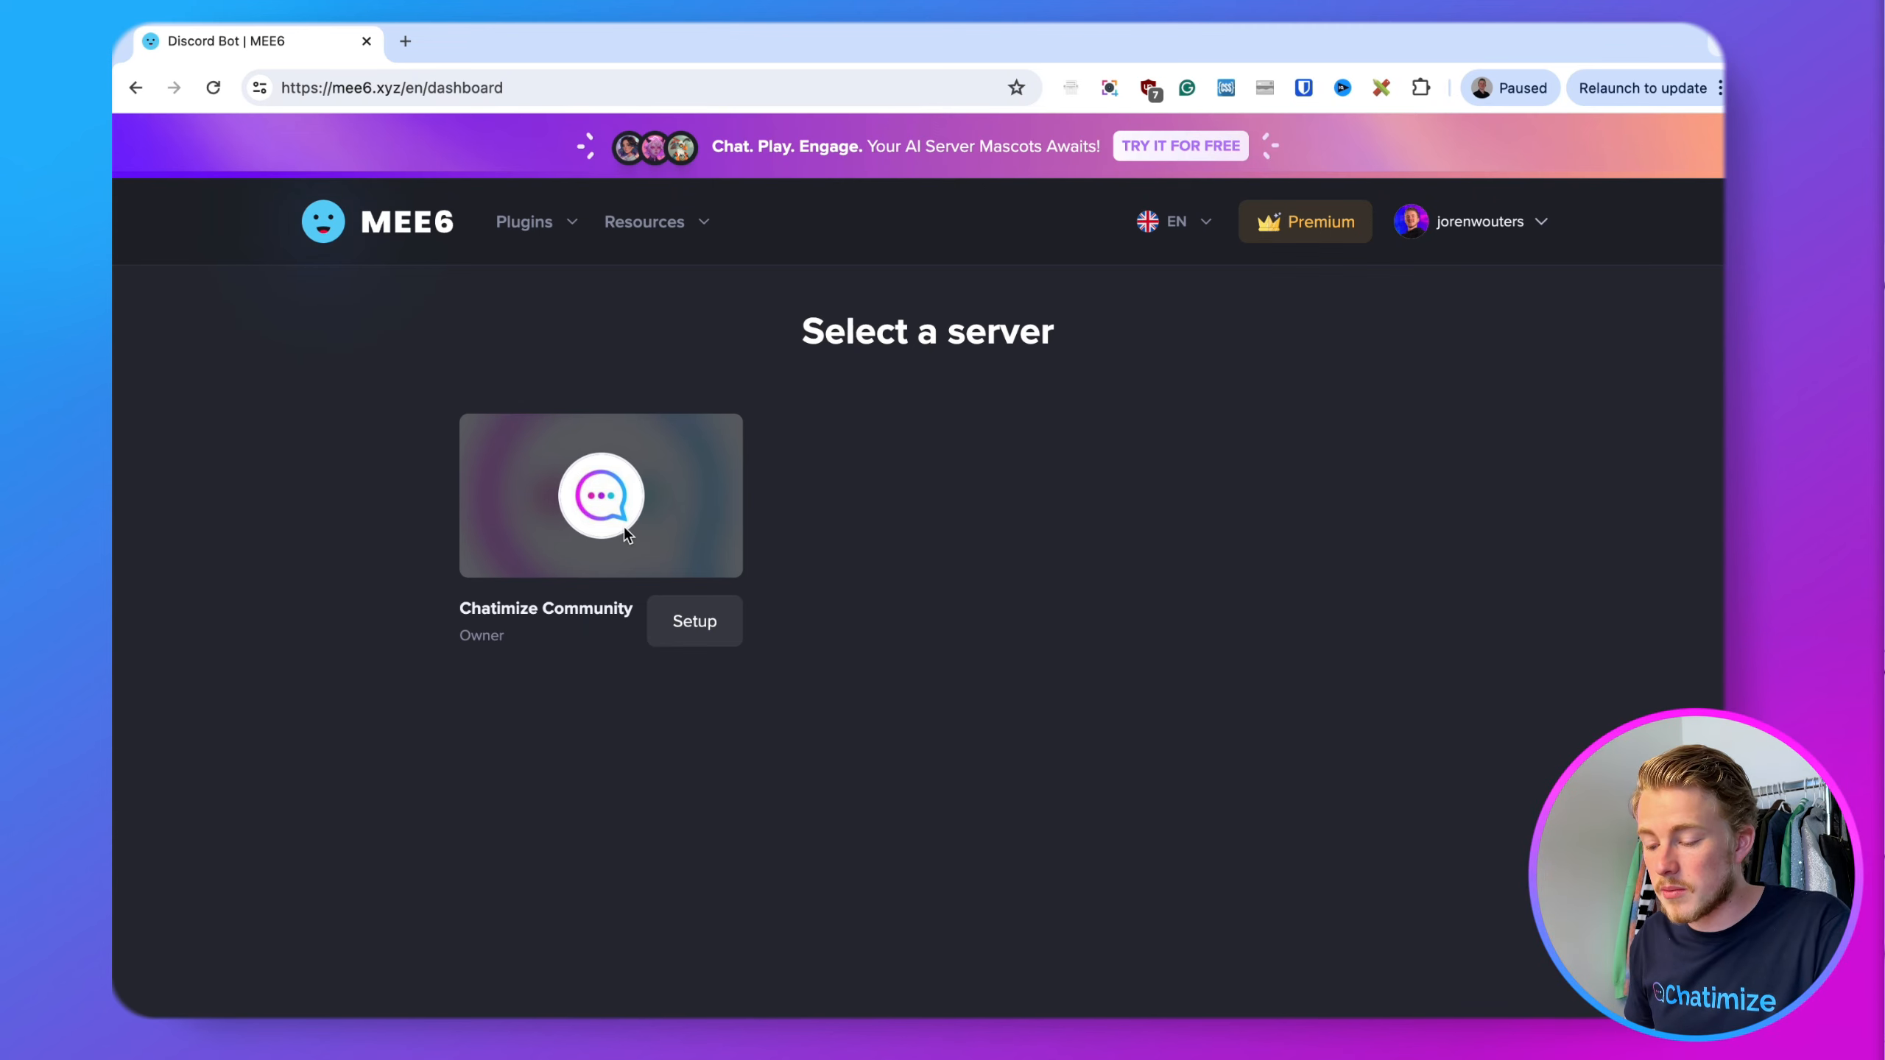
- Set up MEE6 on the Chatimize Community server and authorize all of the bot's requested permissions
{"action": "left_click", "coordinate": [698, 635]}
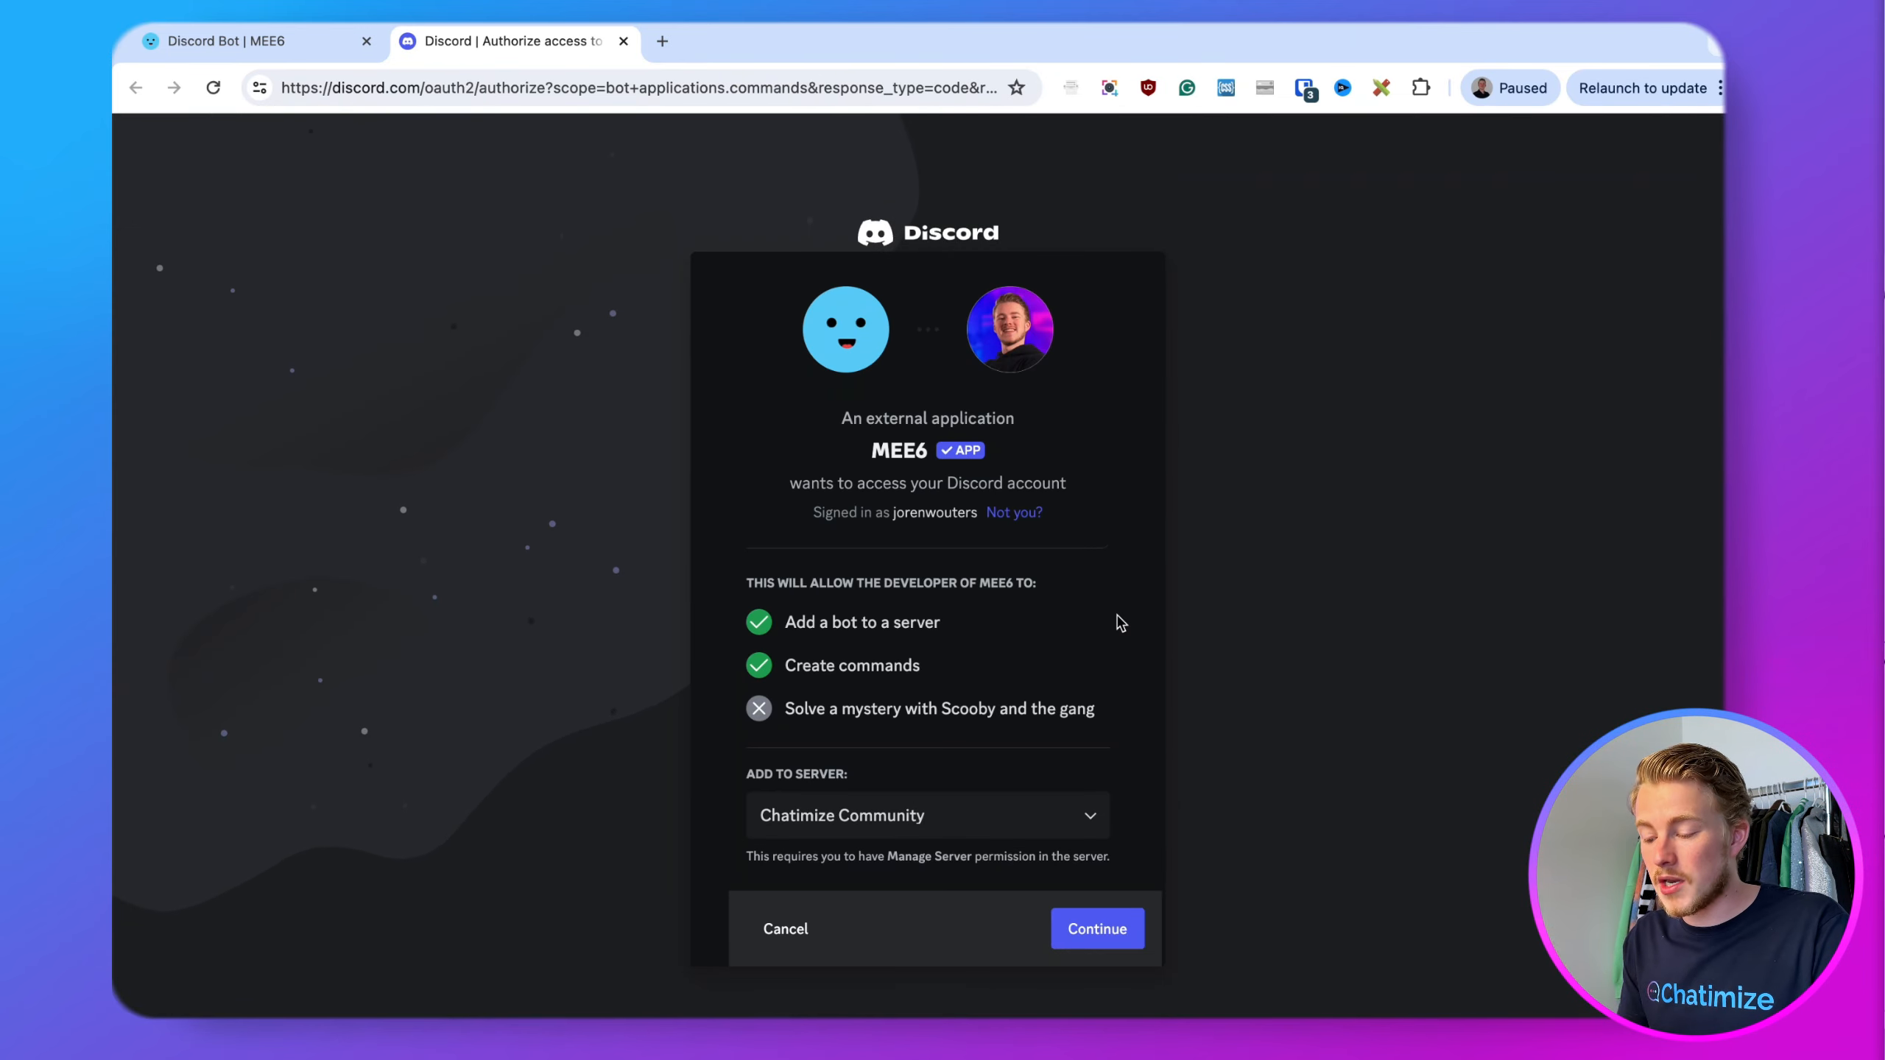
{"action": "left_click", "coordinate": [1116, 938]}
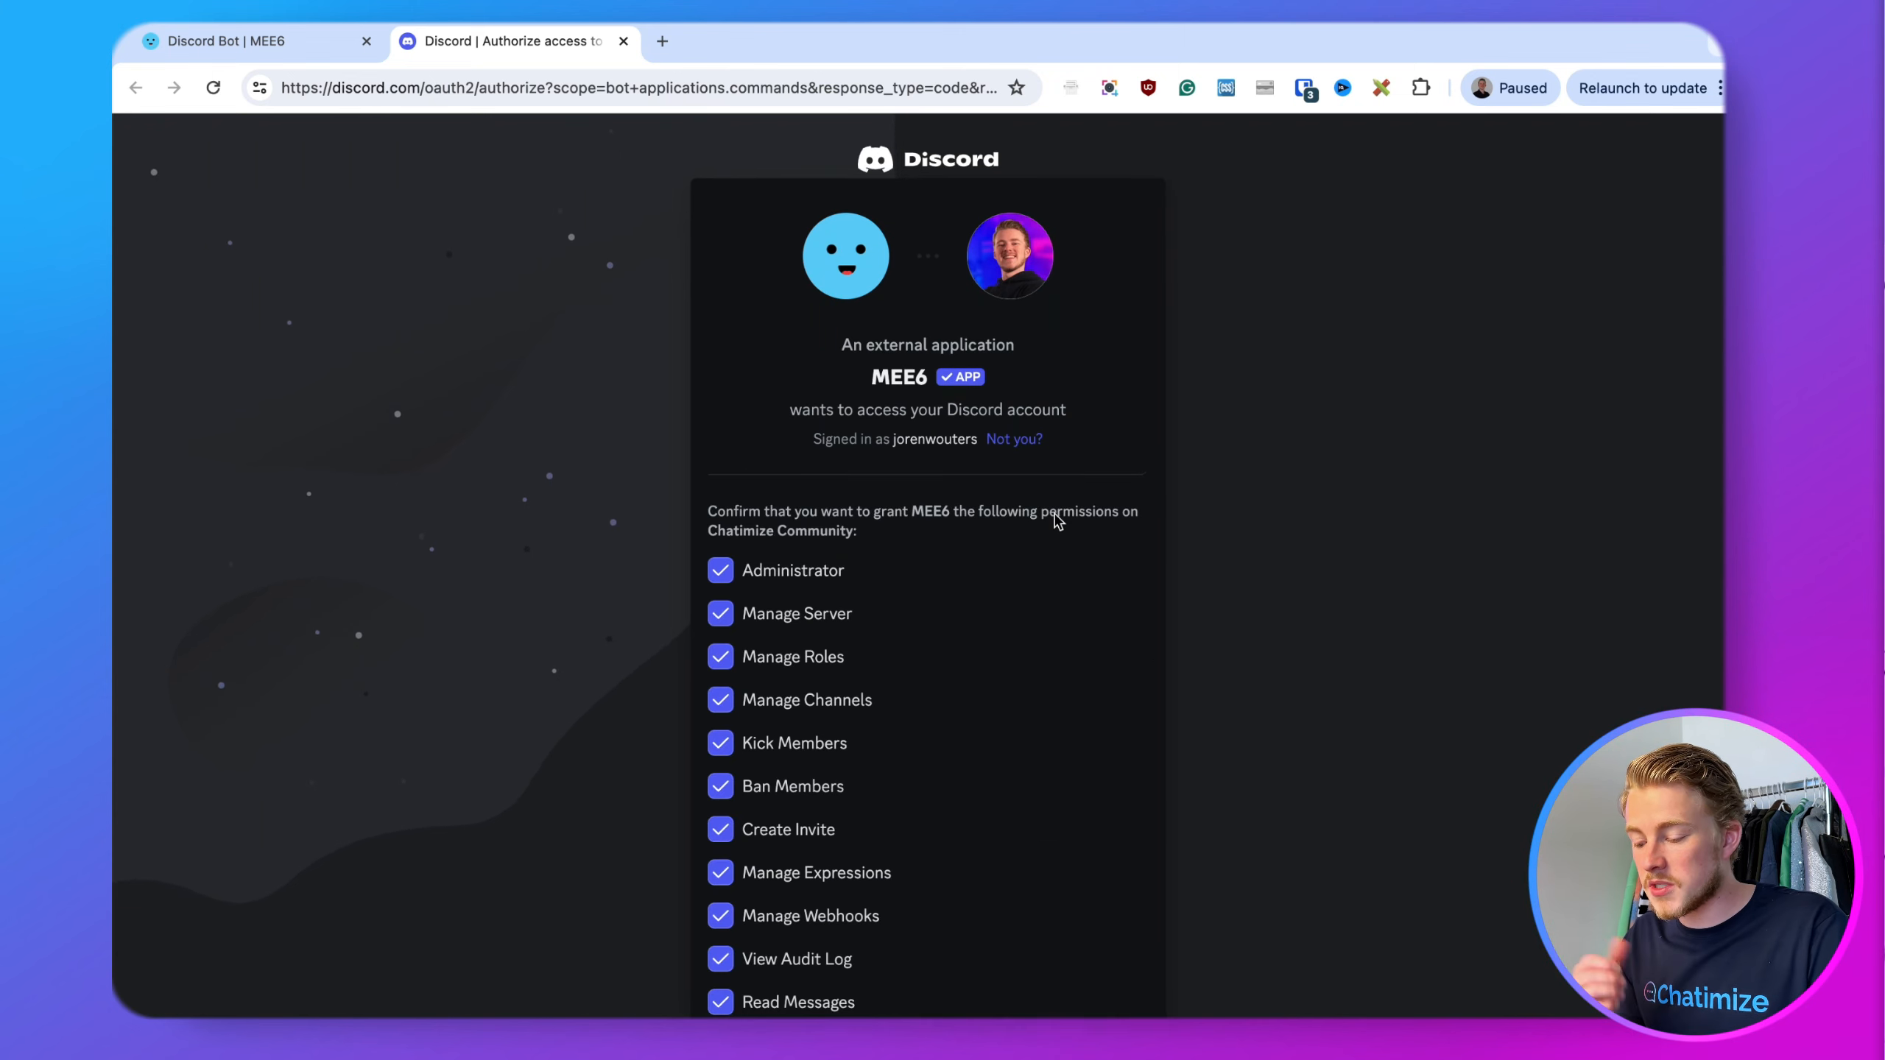
{"action": "scroll", "coordinate": [1054, 522], "scroll_direction": "down", "scroll_amount": 15}
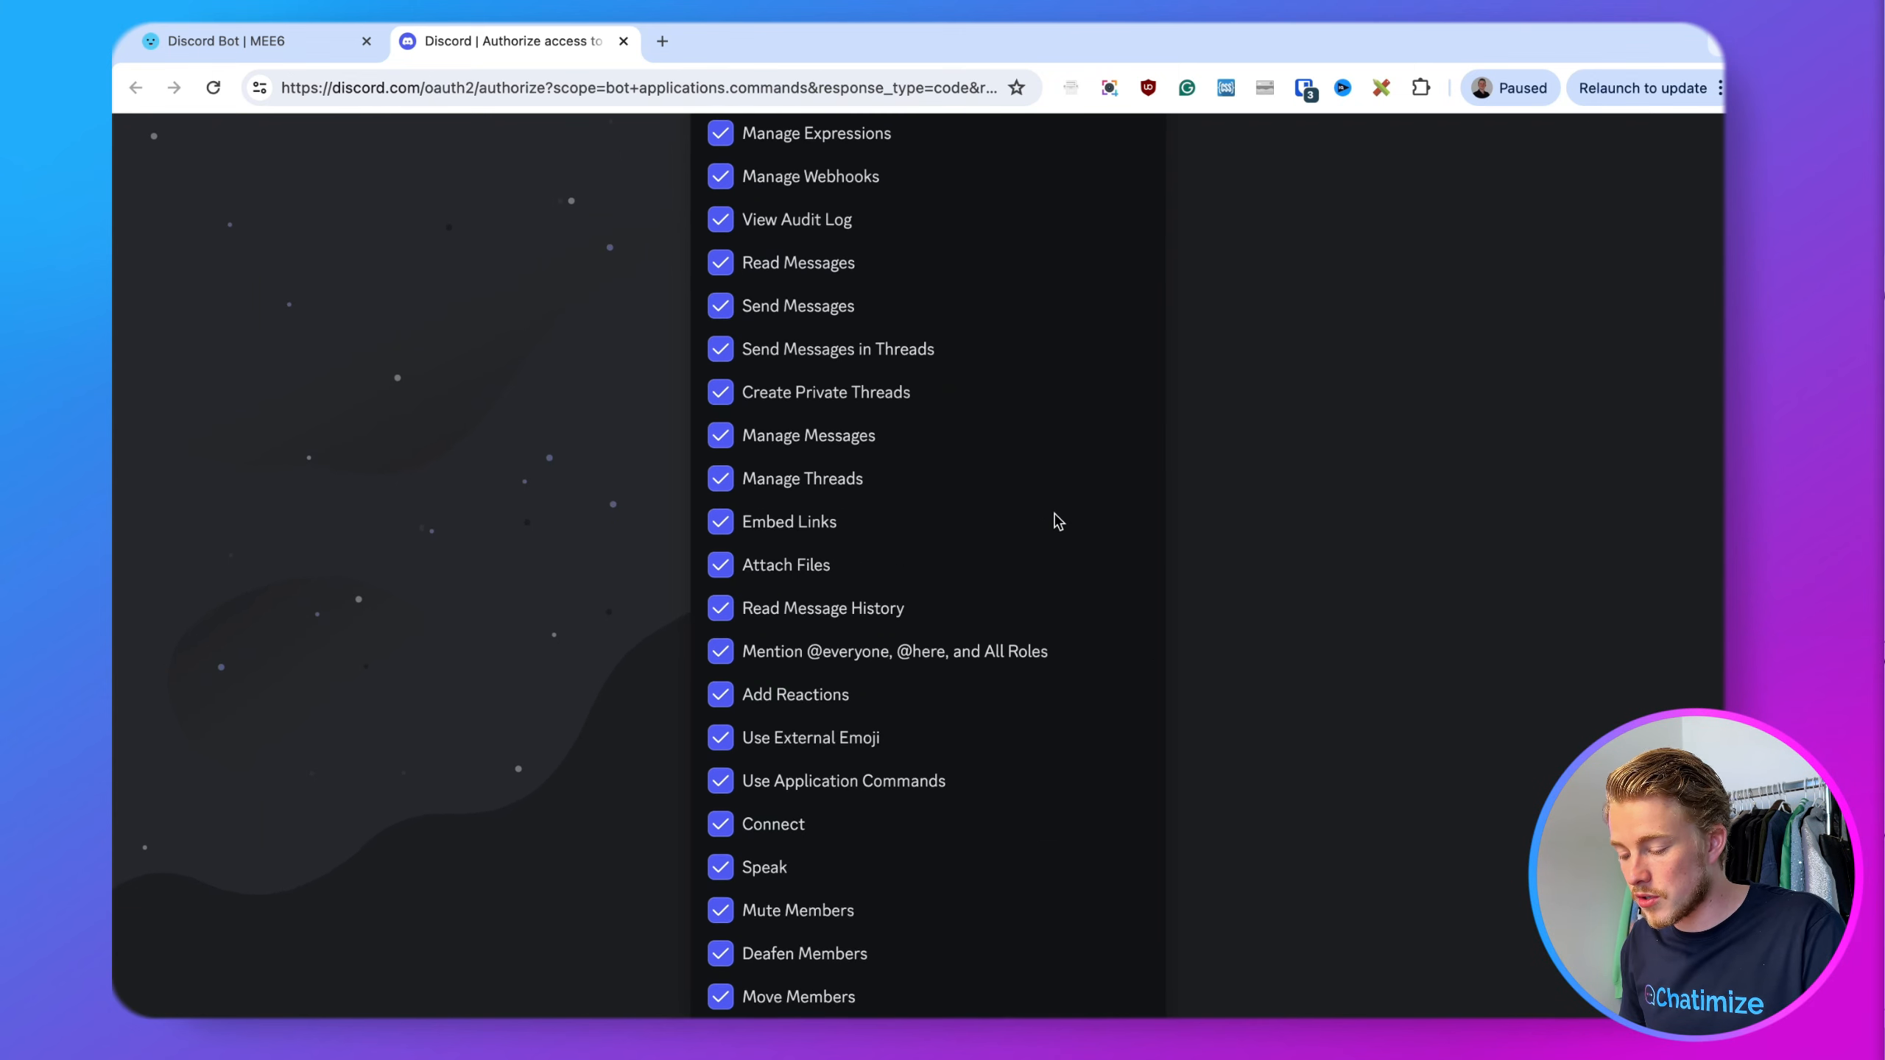
{"action": "left_click", "coordinate": [1114, 991]}
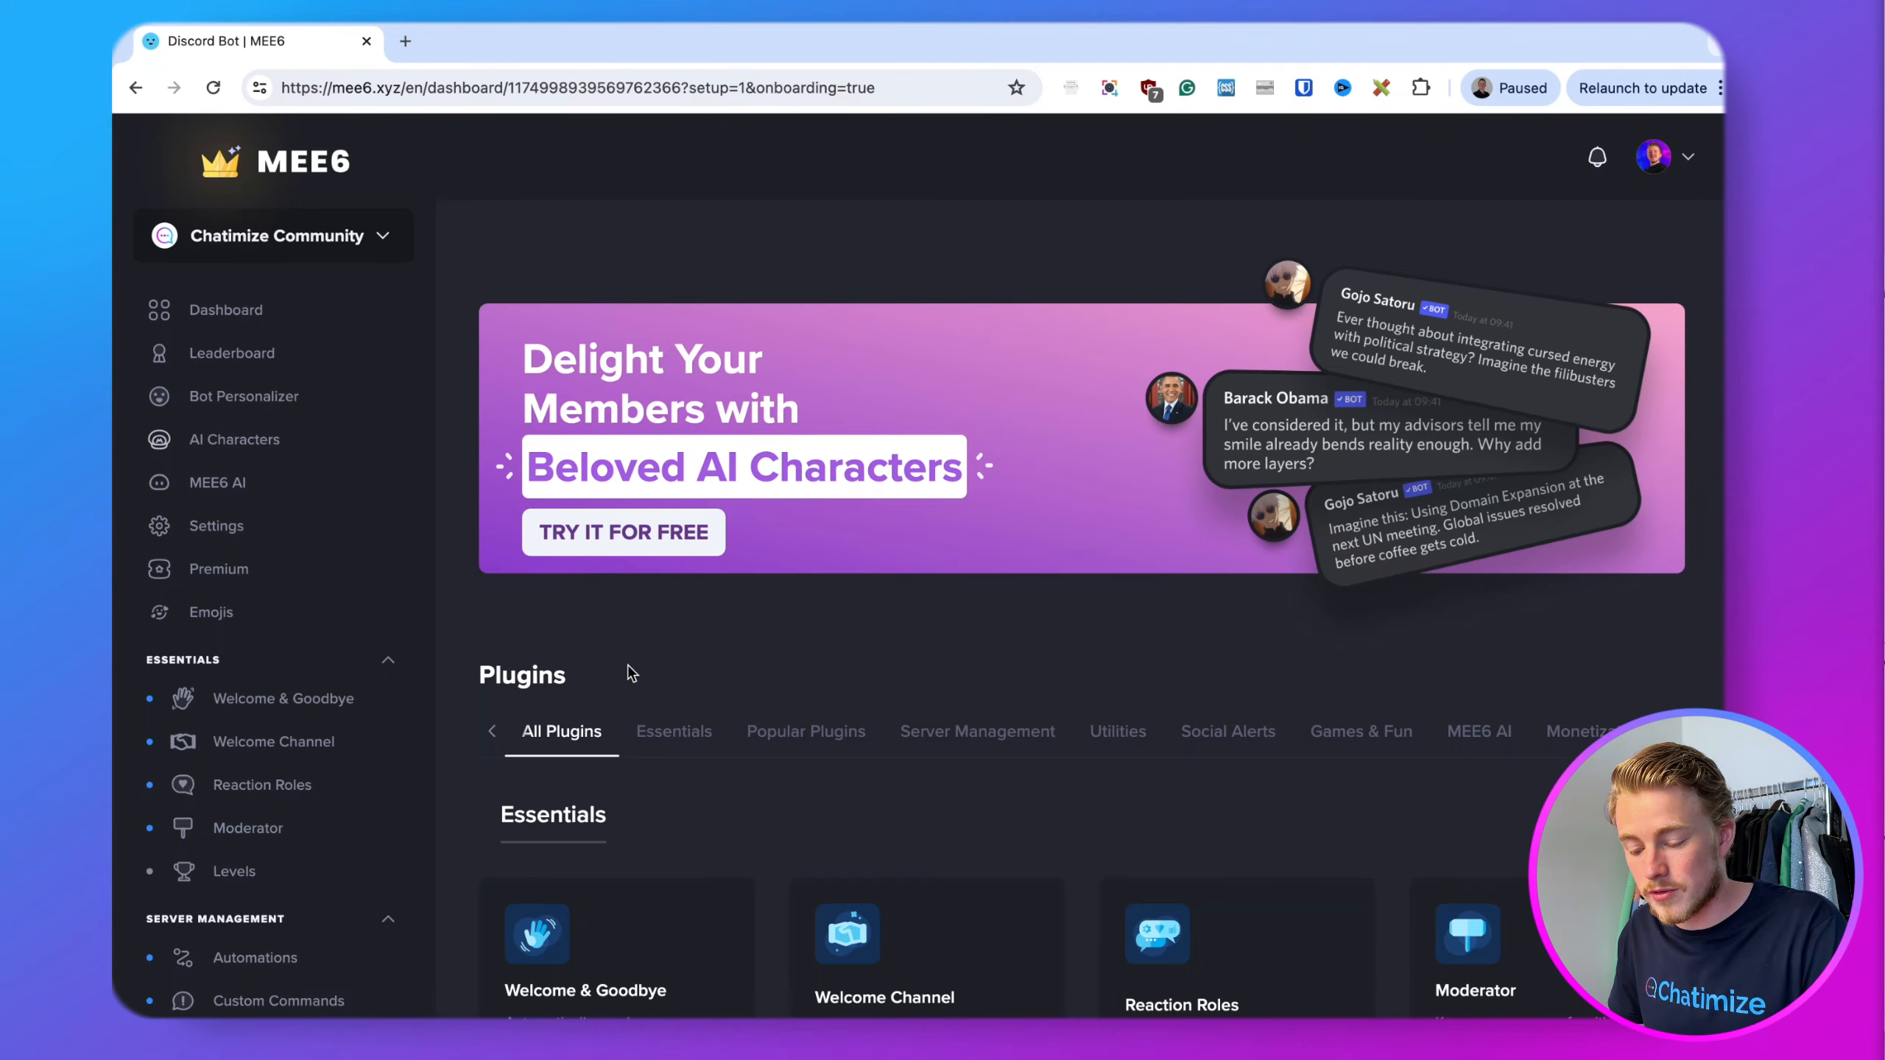
- Examine the plugins MEE6 offers, including the Essentials, Popular Plugins, Server Management and Utilities categories
{"action": "scroll", "coordinate": [631, 653], "scroll_direction": "down", "scroll_amount": 3}
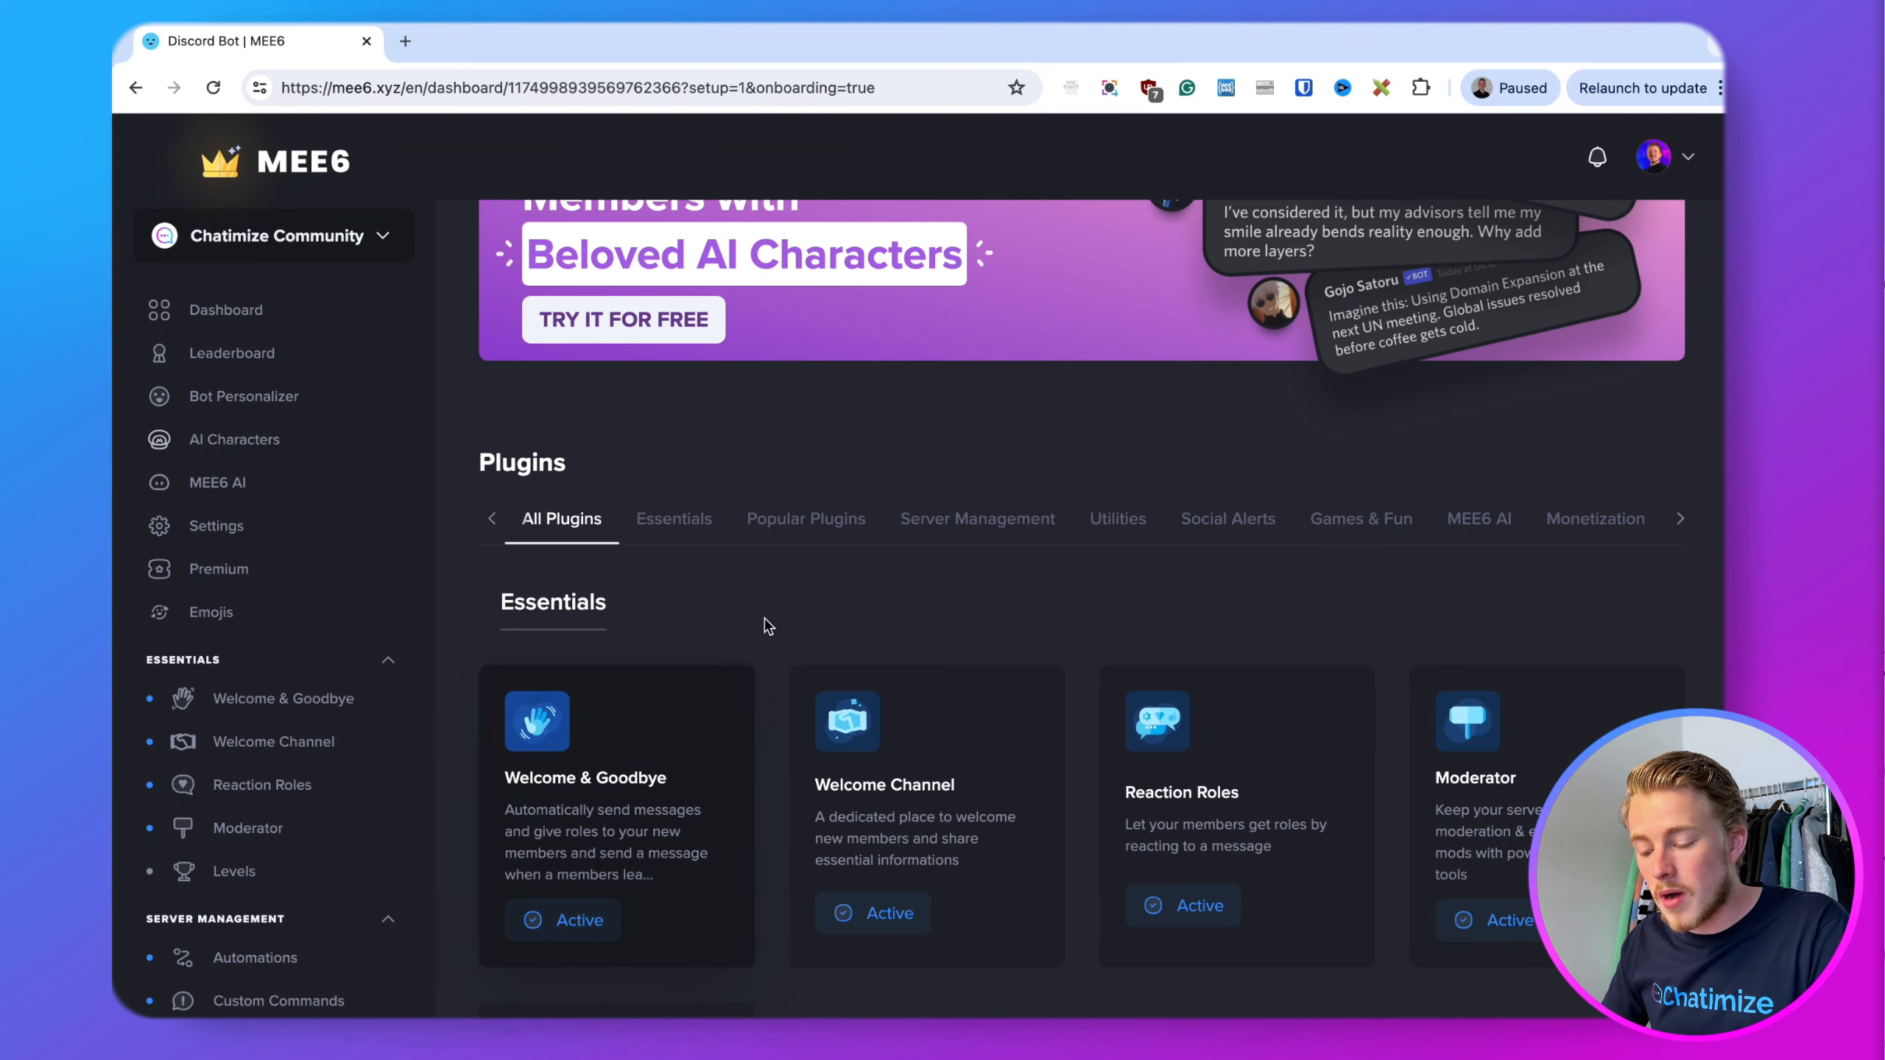
{"action": "scroll", "coordinate": [770, 623], "scroll_direction": "down", "scroll_amount": 1}
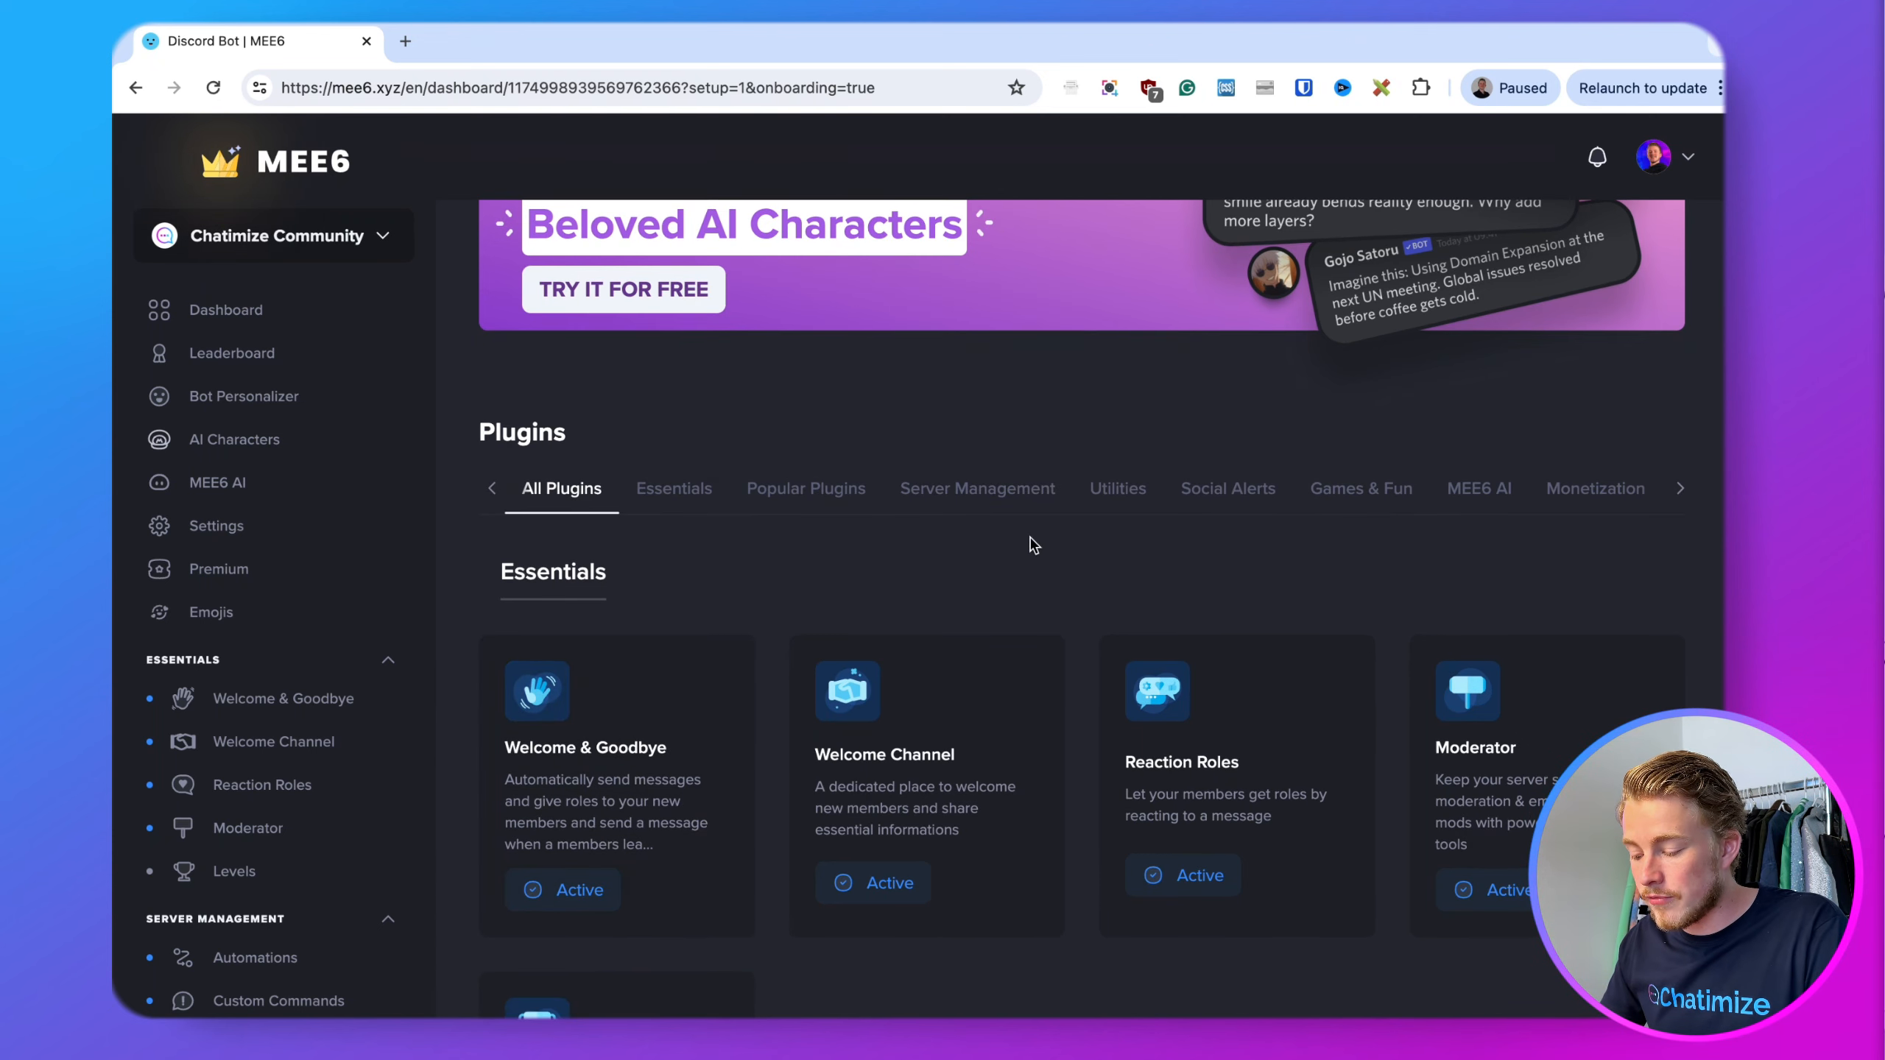
{"action": "scroll", "coordinate": [1010, 602], "scroll_direction": "down", "scroll_amount": 3}
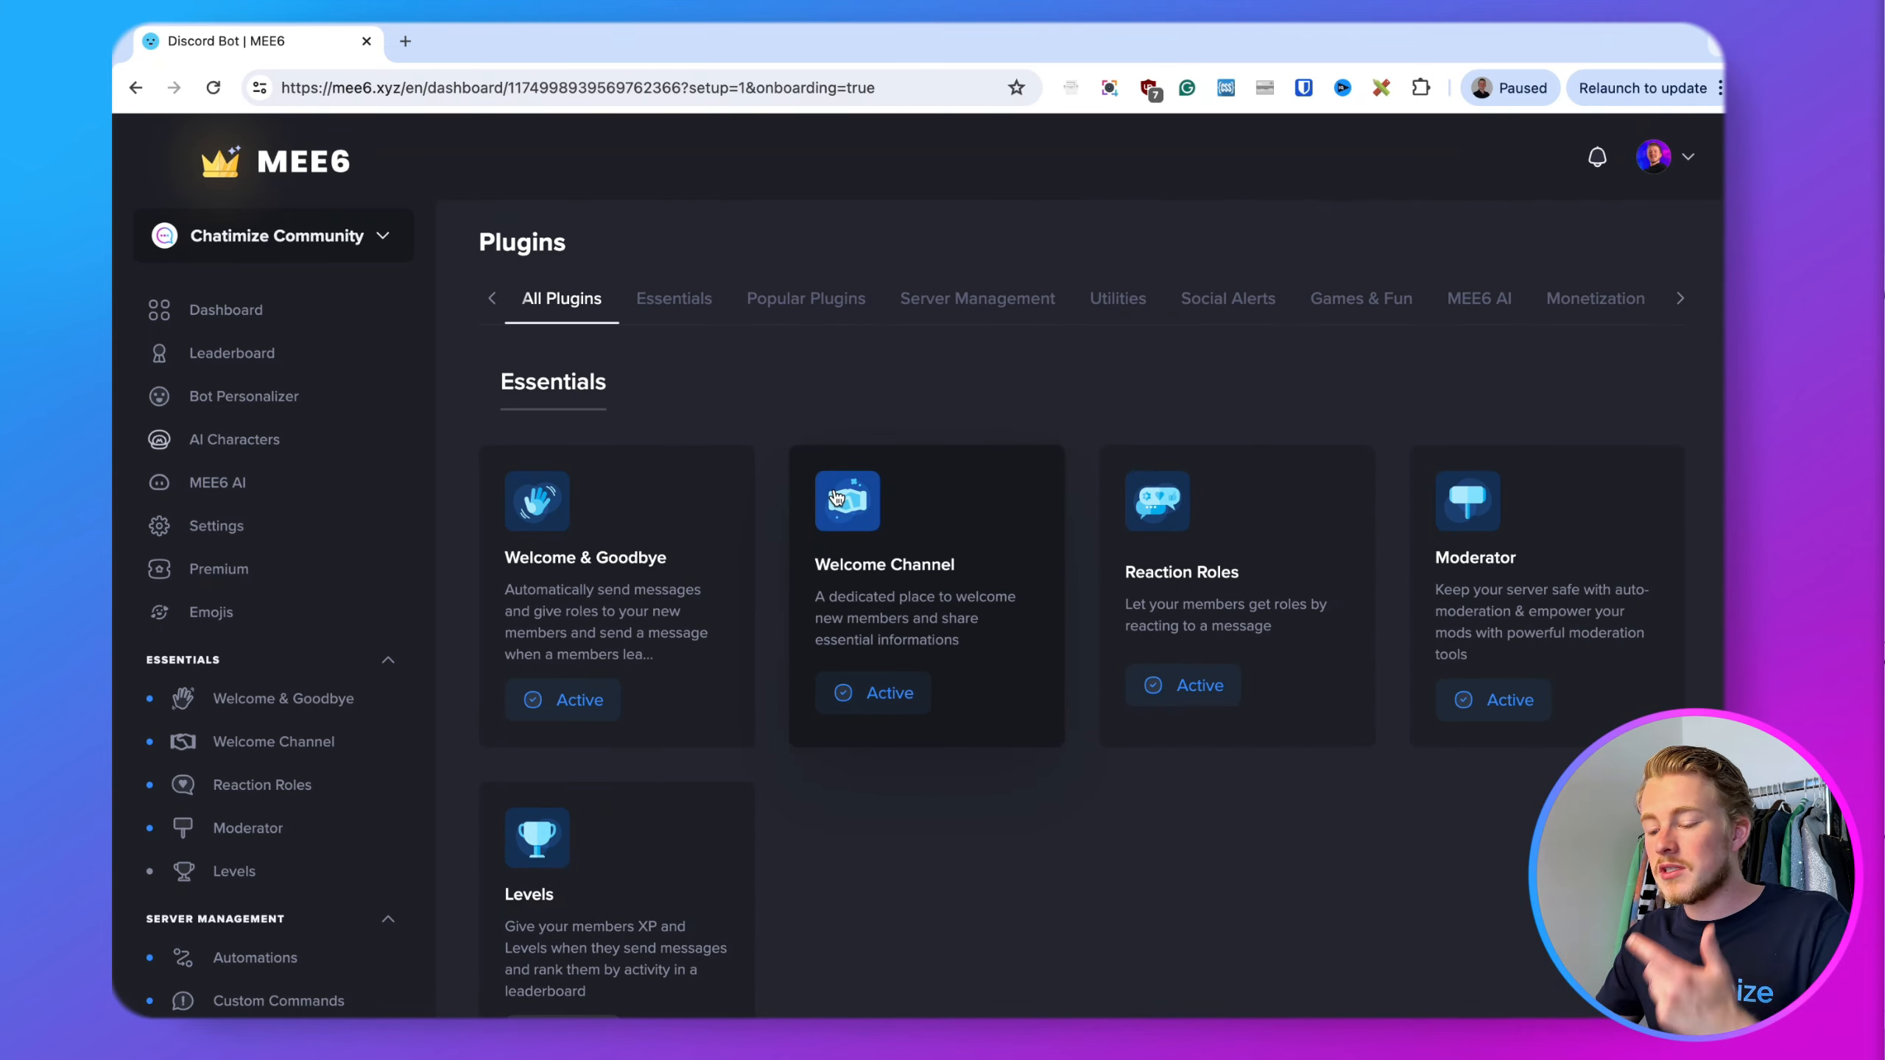
{"action": "scroll", "coordinate": [836, 497], "scroll_direction": "up", "scroll_amount": 6}
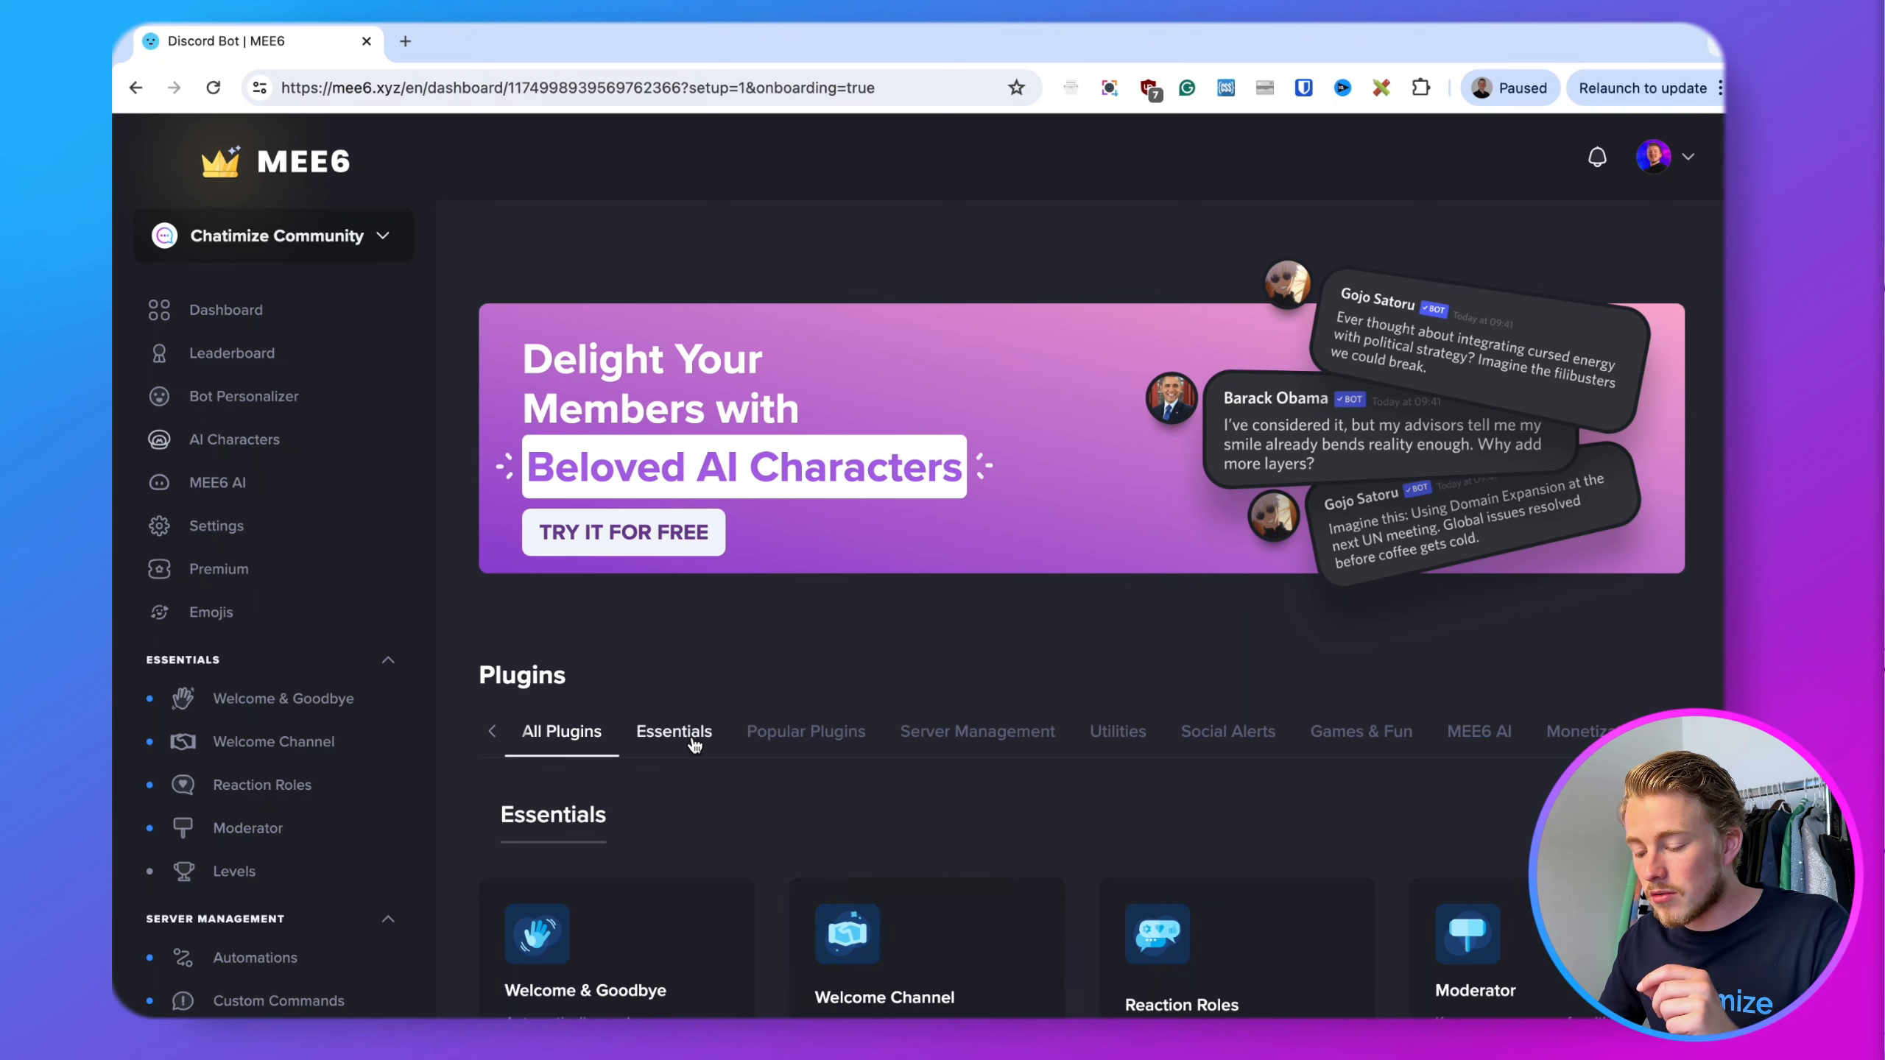
{"action": "left_click", "coordinate": [687, 733]}
{"action": "left_click", "coordinate": [809, 735]}
{"action": "left_click", "coordinate": [977, 732]}
{"action": "left_click", "coordinate": [1117, 731]}
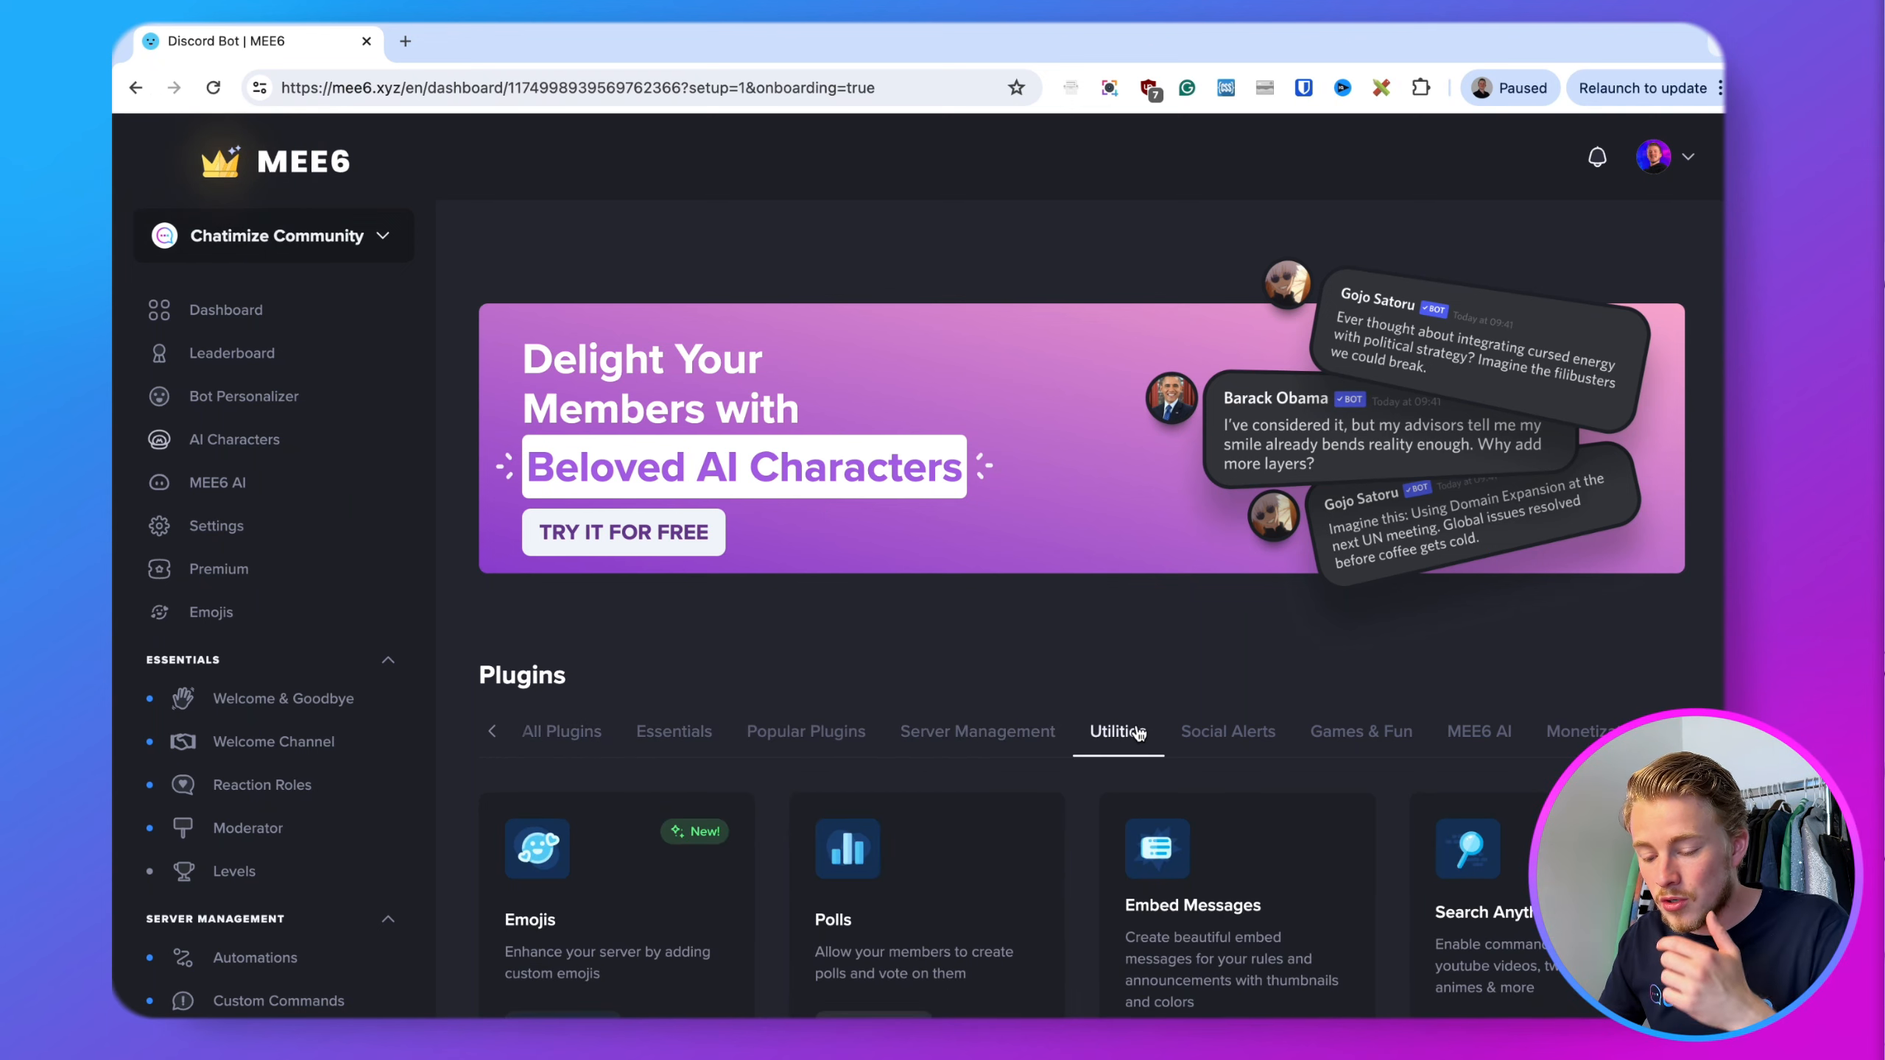
{"action": "scroll", "coordinate": [327, 594], "scroll_direction": "down", "scroll_amount": 15}
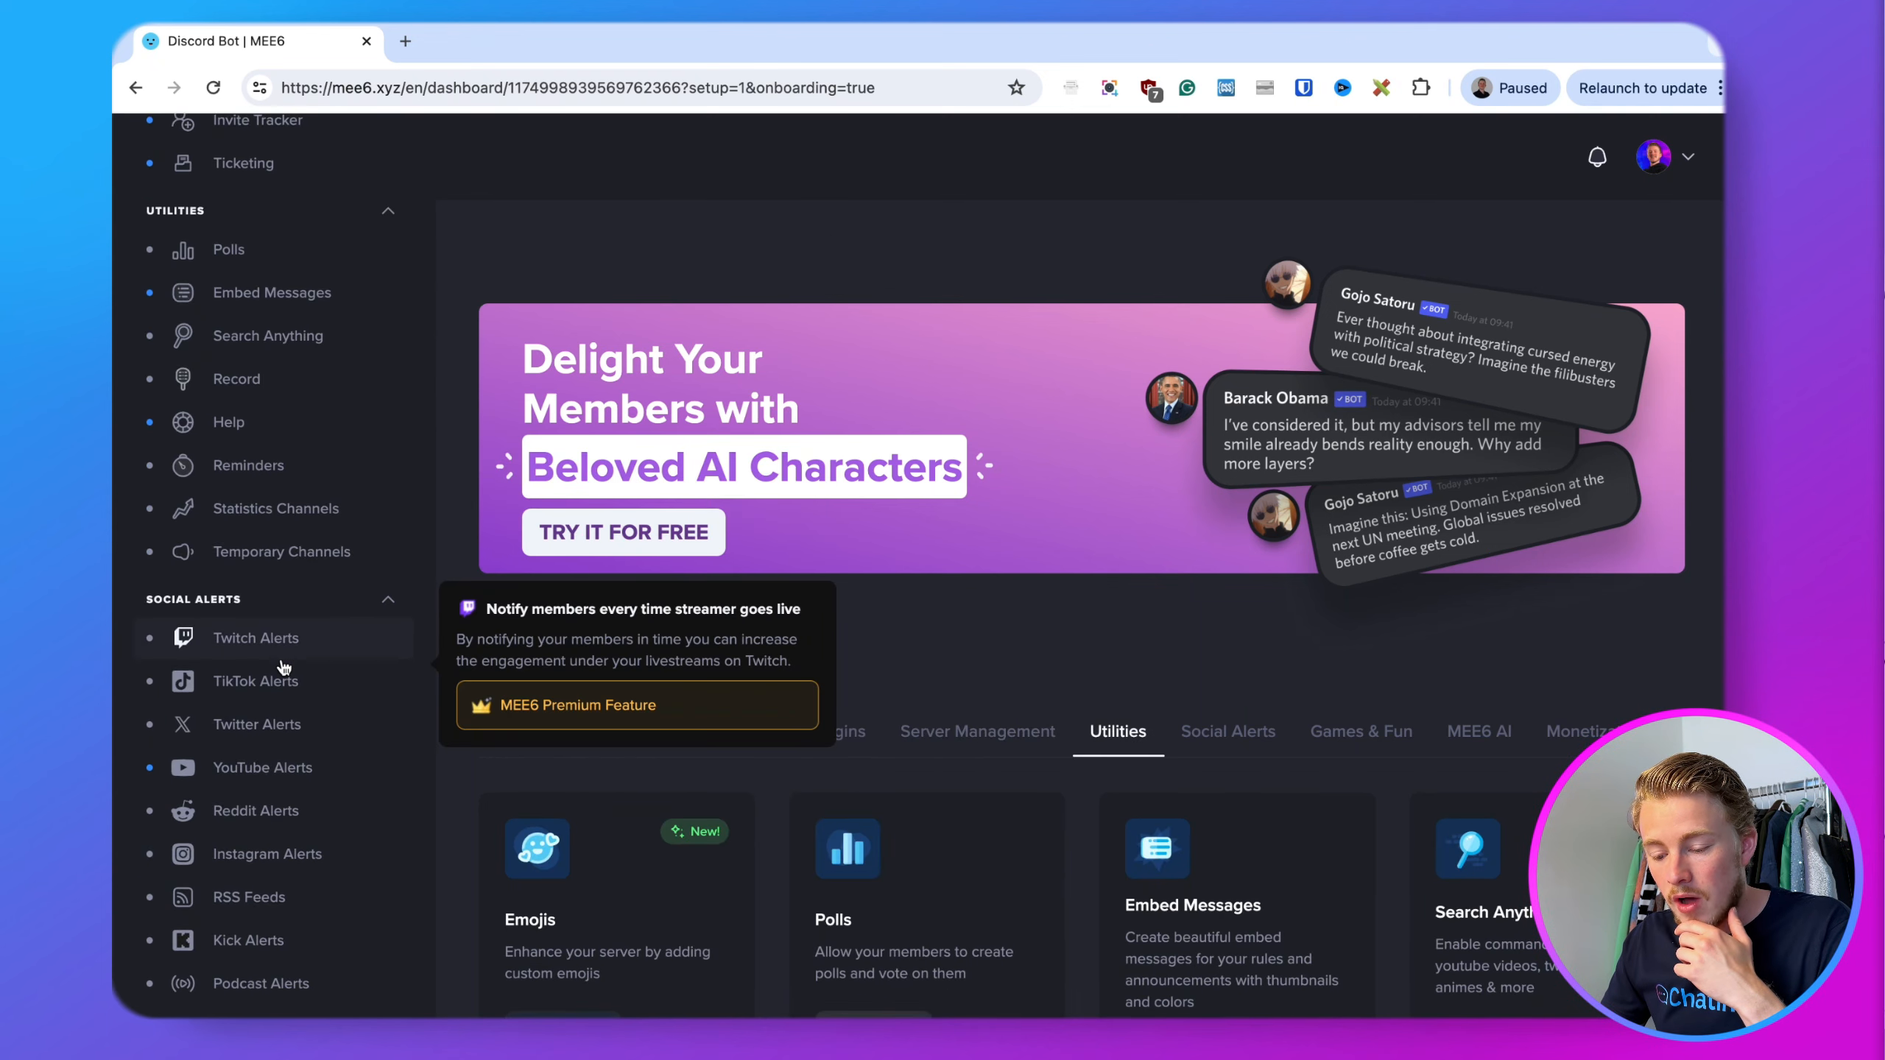
{"action": "scroll", "coordinate": [284, 668], "scroll_direction": "up", "scroll_amount": 15}
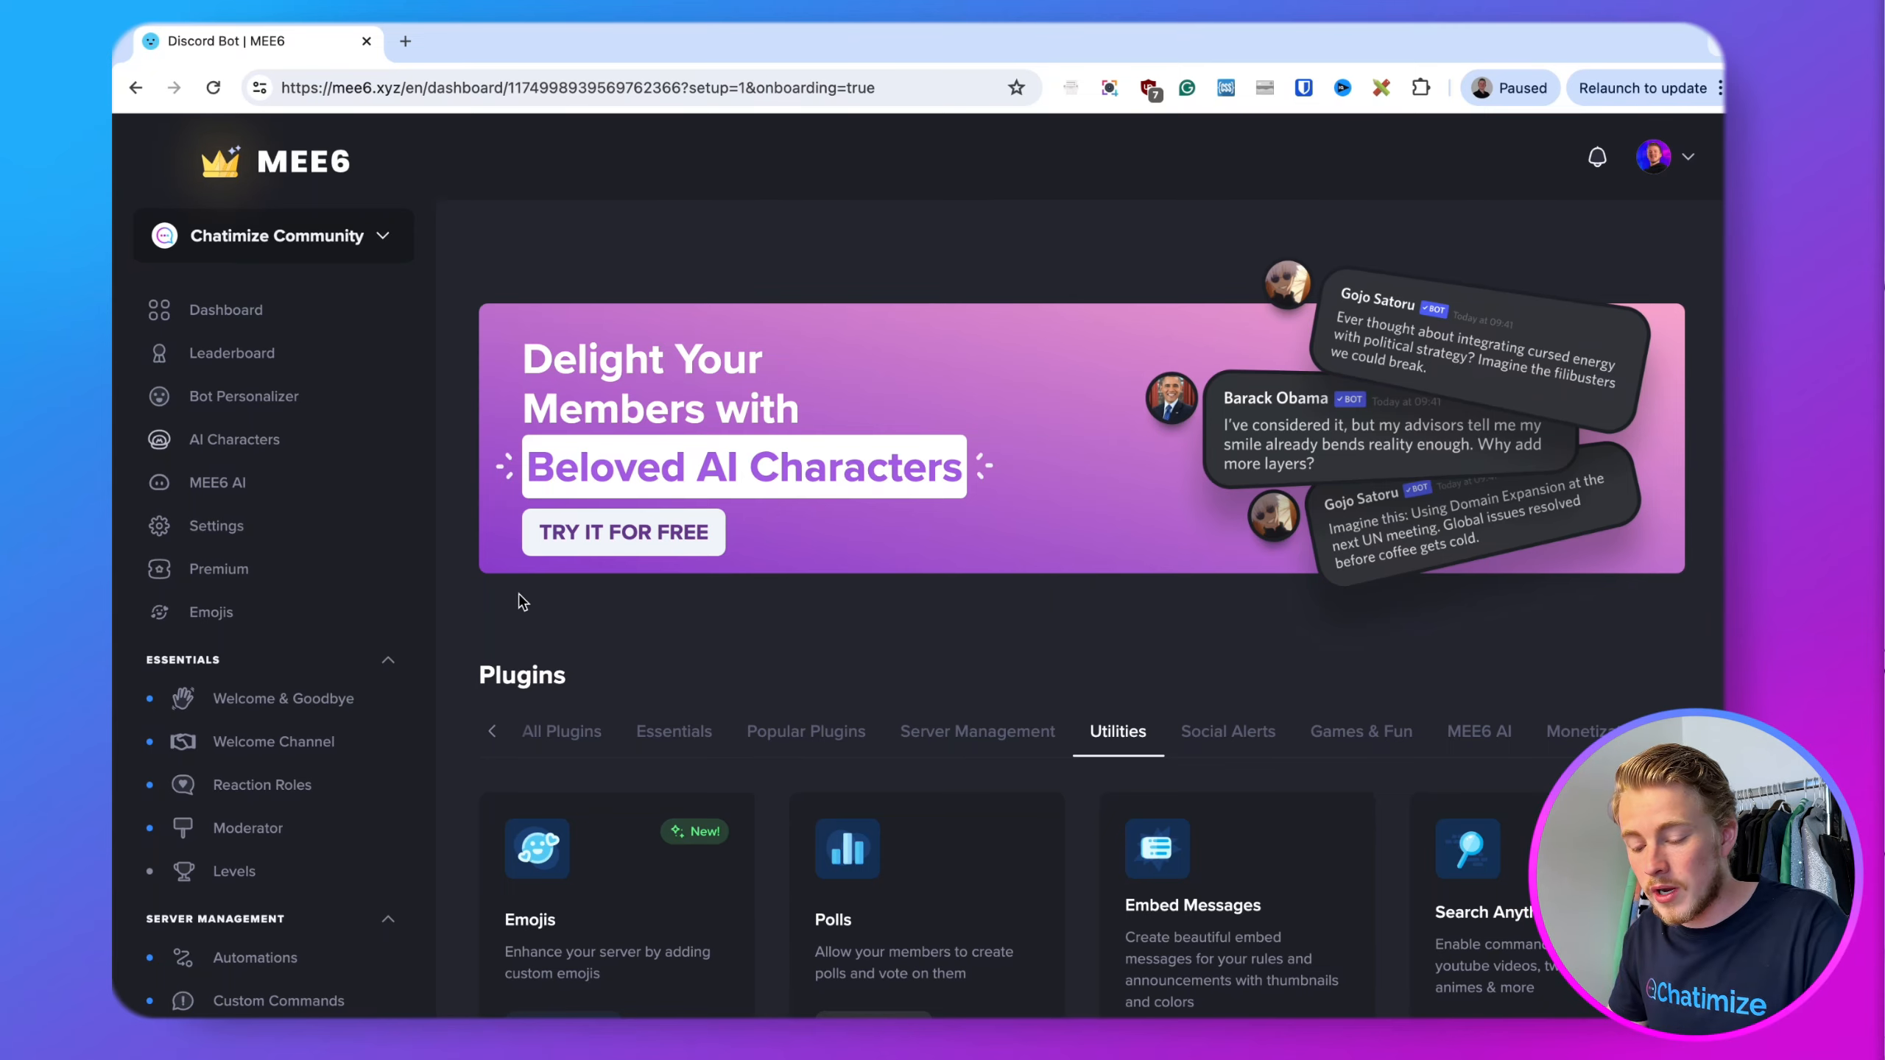
- Open the Welcome & Goodbye plugin, review its options and enable sending a private message to new users
{"action": "left_click", "coordinate": [320, 699]}
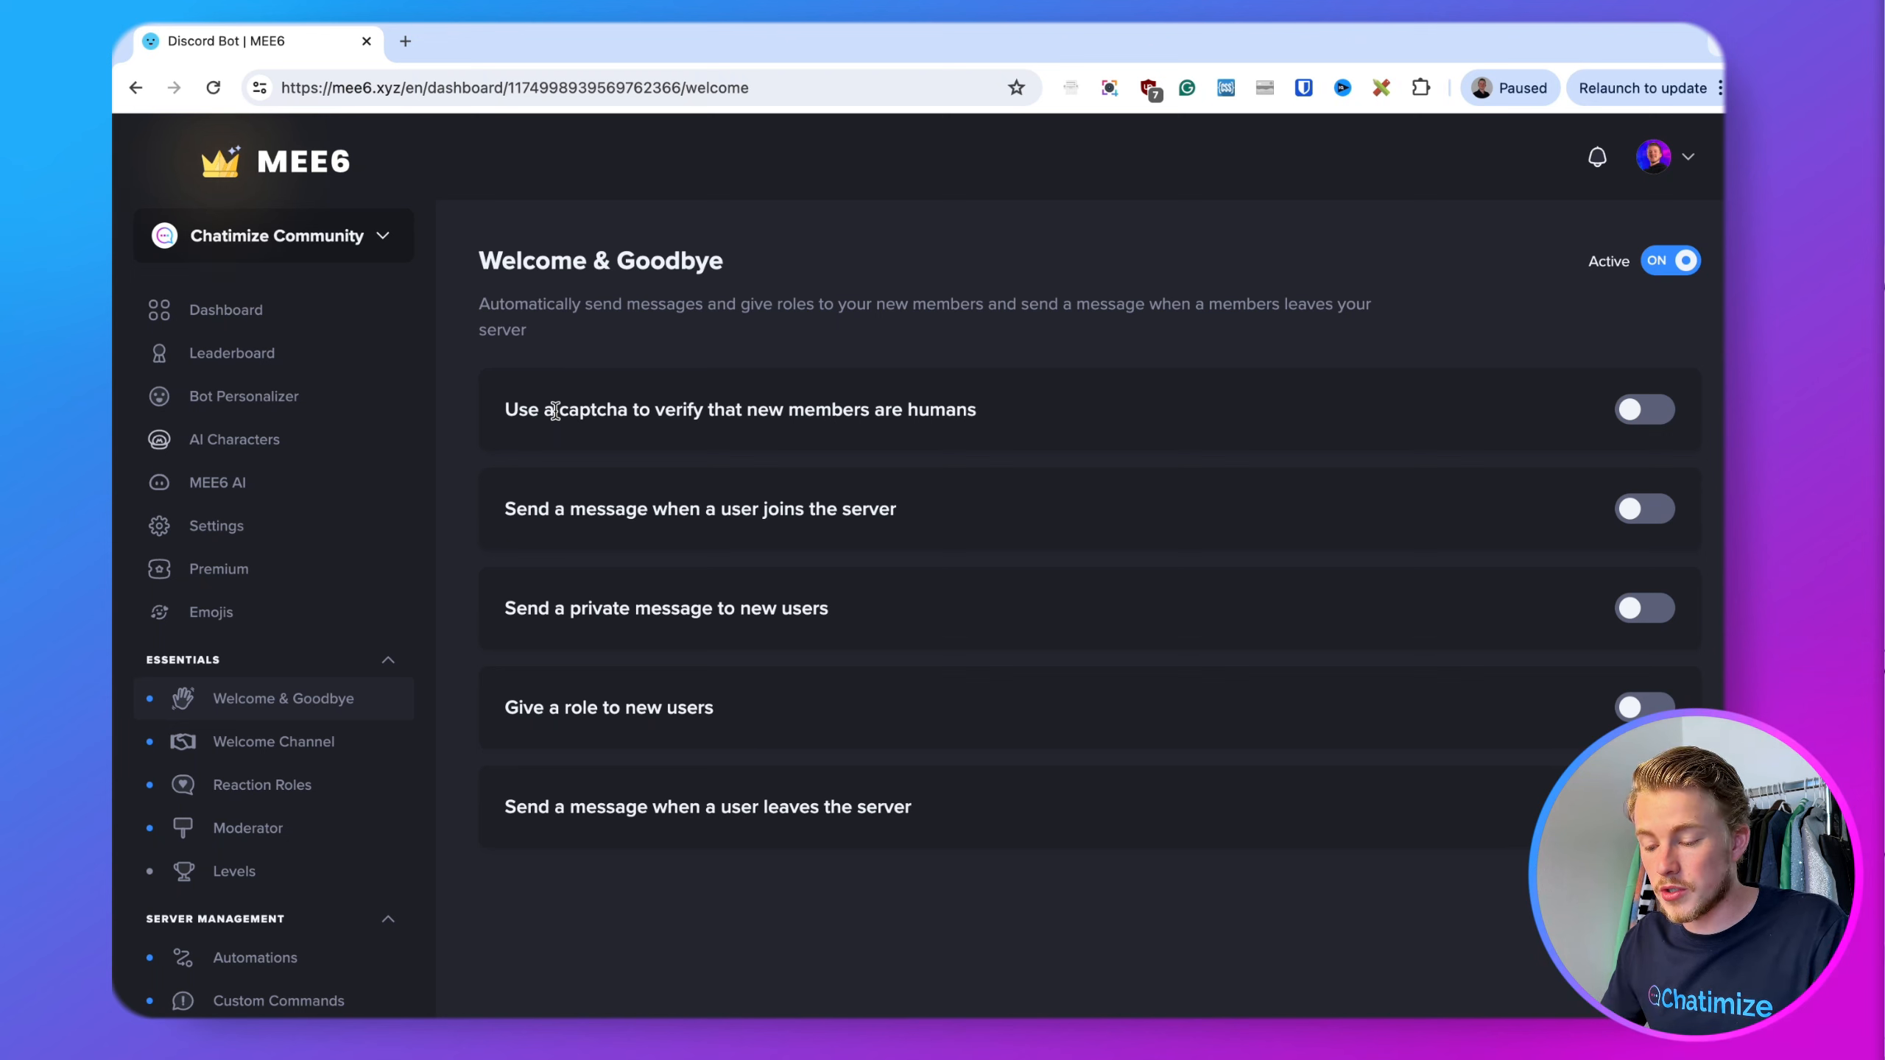
{"action": "left_click_drag", "start_coordinate": [502, 518], "coordinate": [944, 519]}
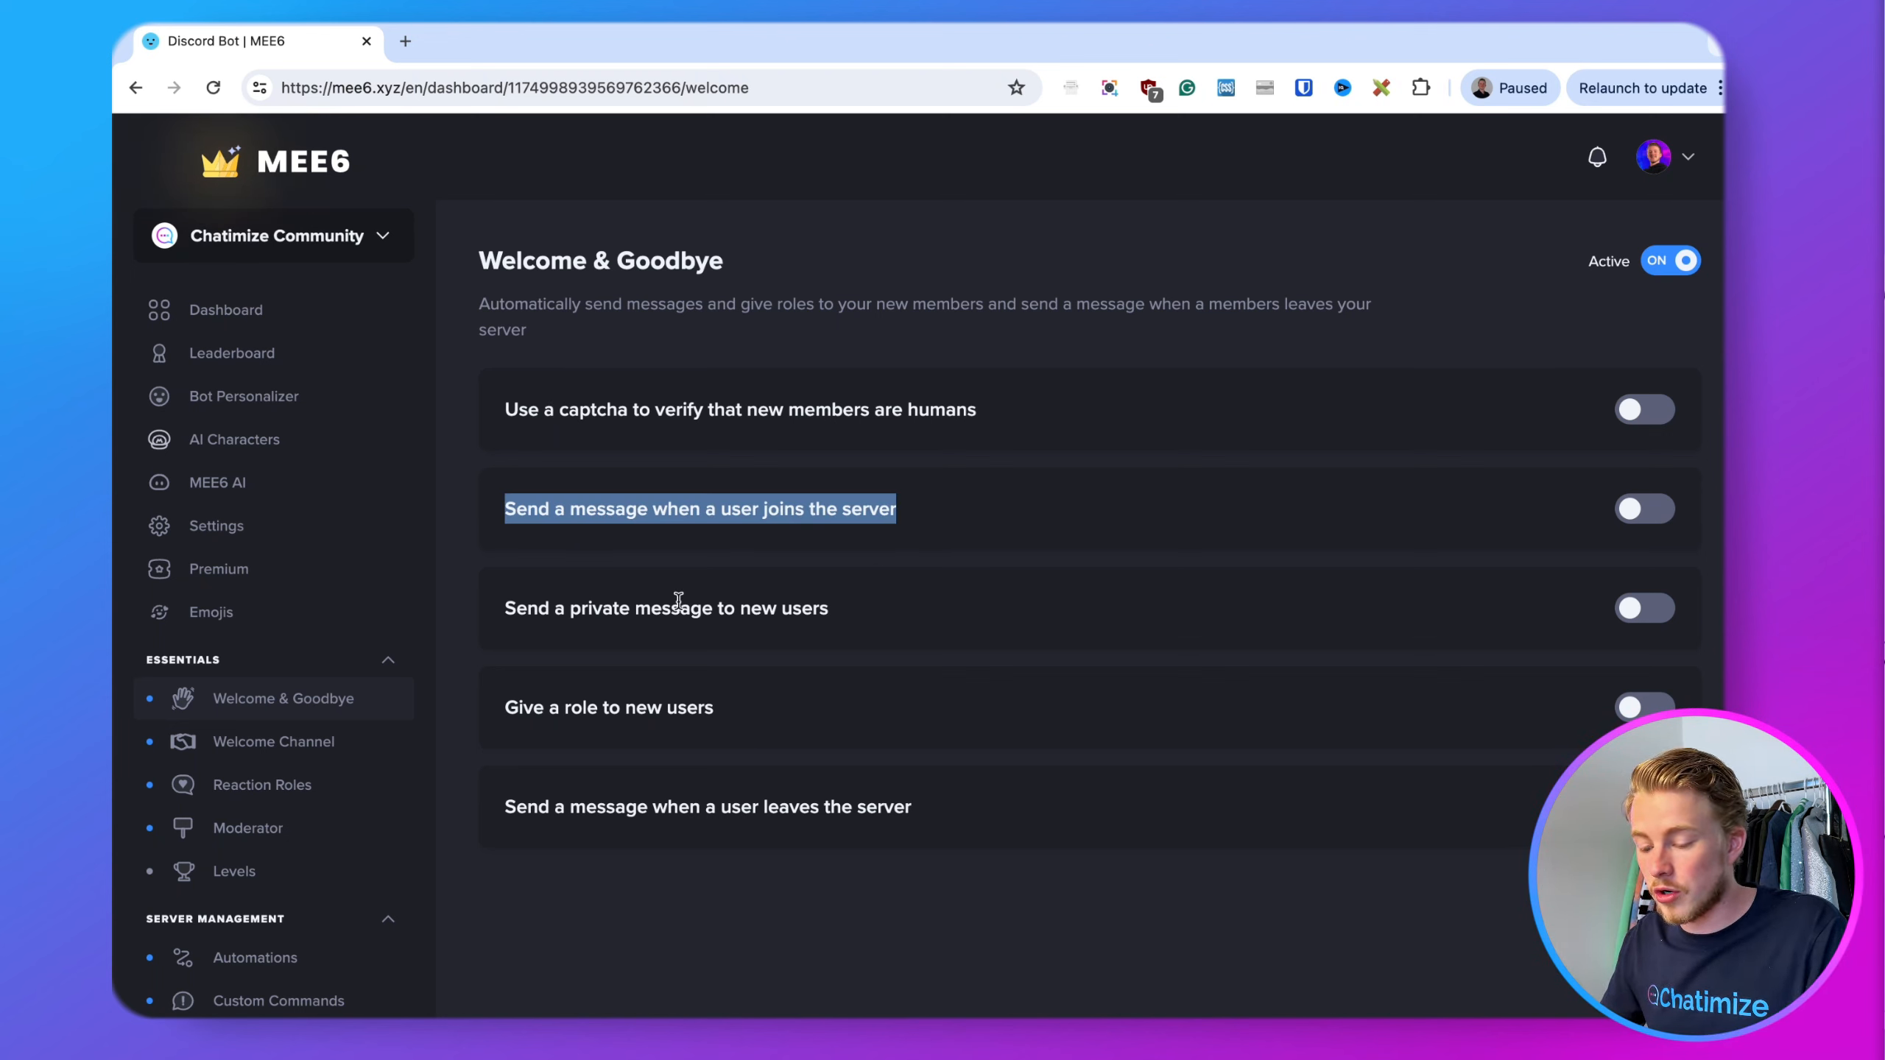
{"action": "left_click", "coordinate": [565, 603]}
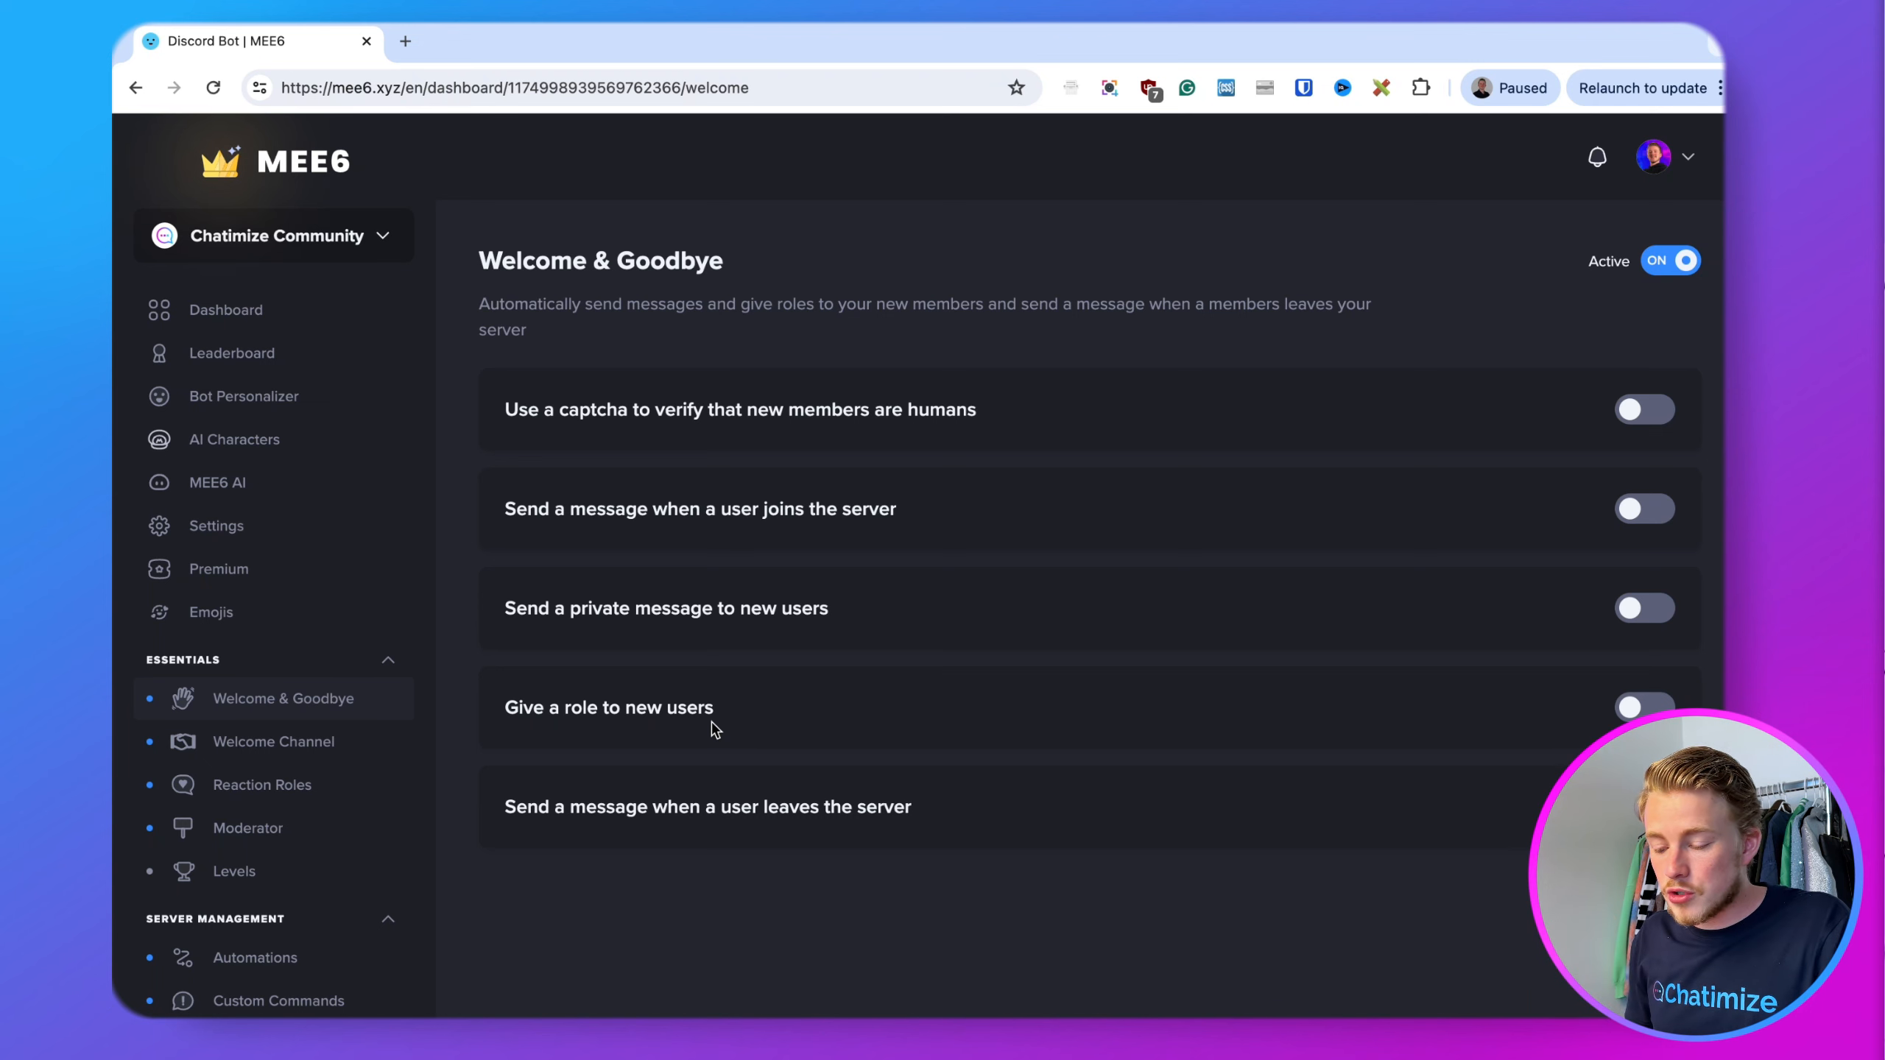
{"action": "left_click_drag", "start_coordinate": [555, 606], "coordinate": [959, 614]}
{"action": "left_click", "coordinate": [963, 617]}
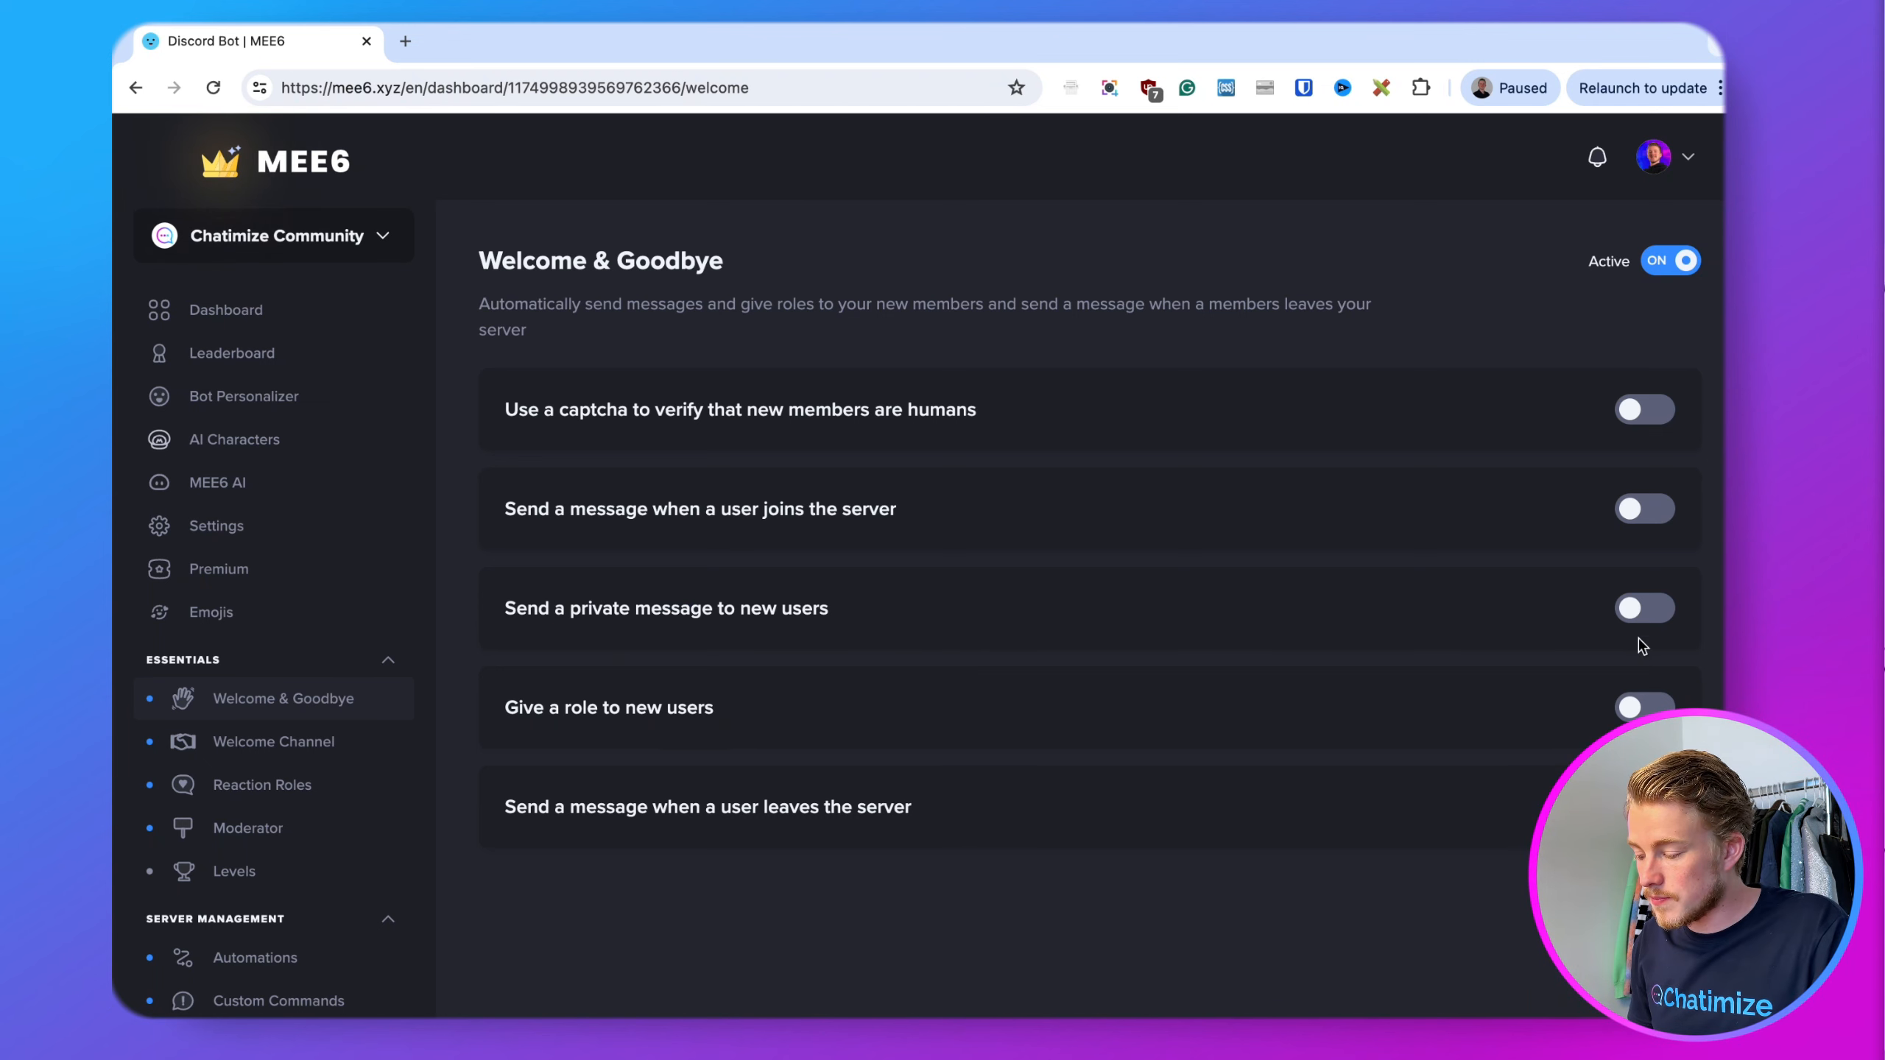
{"action": "left_click", "coordinate": [1644, 610]}
{"action": "scroll", "coordinate": [1132, 724], "scroll_direction": "down", "scroll_amount": 2}
- Write the private message: welcome to the **{server}**, introduce yourself in #general, share who you are, what you do and want to achieve with chat funnels
{"action": "left_click", "coordinate": [896, 709]}
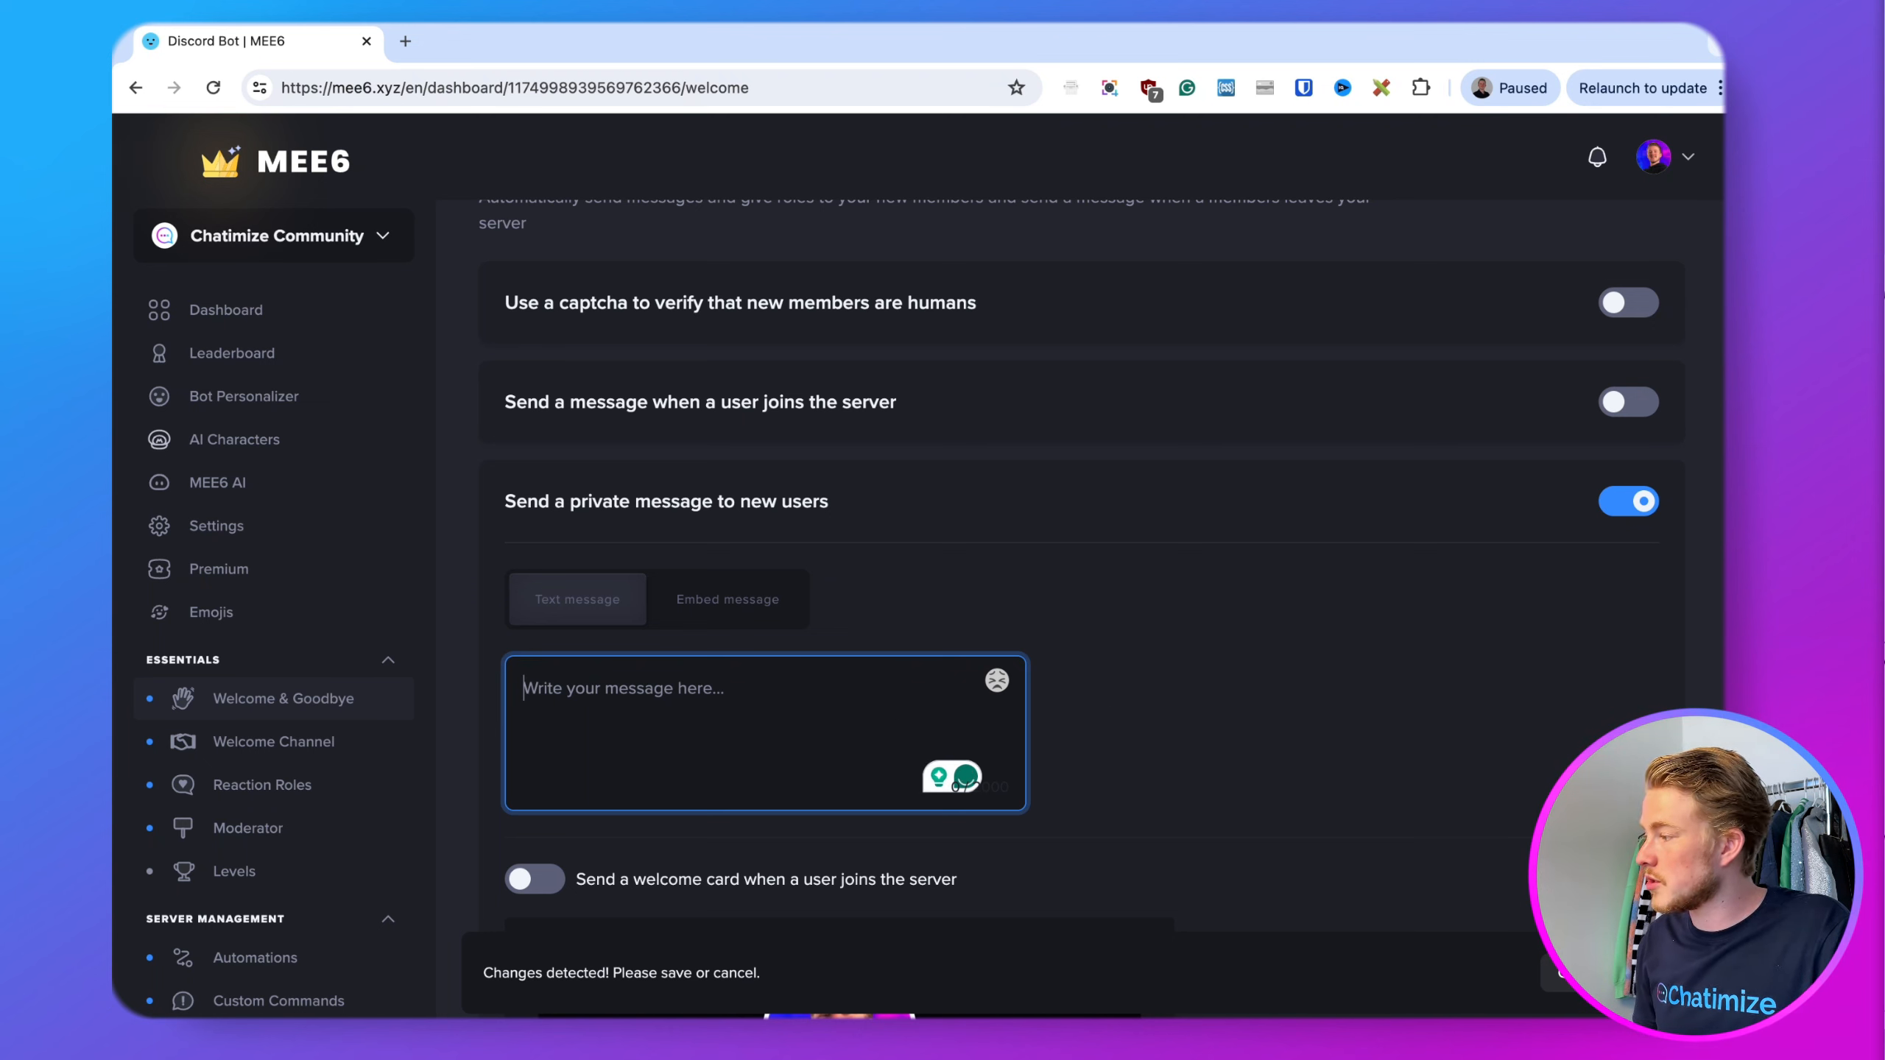
{"action": "key", "text": "super+Tab"}
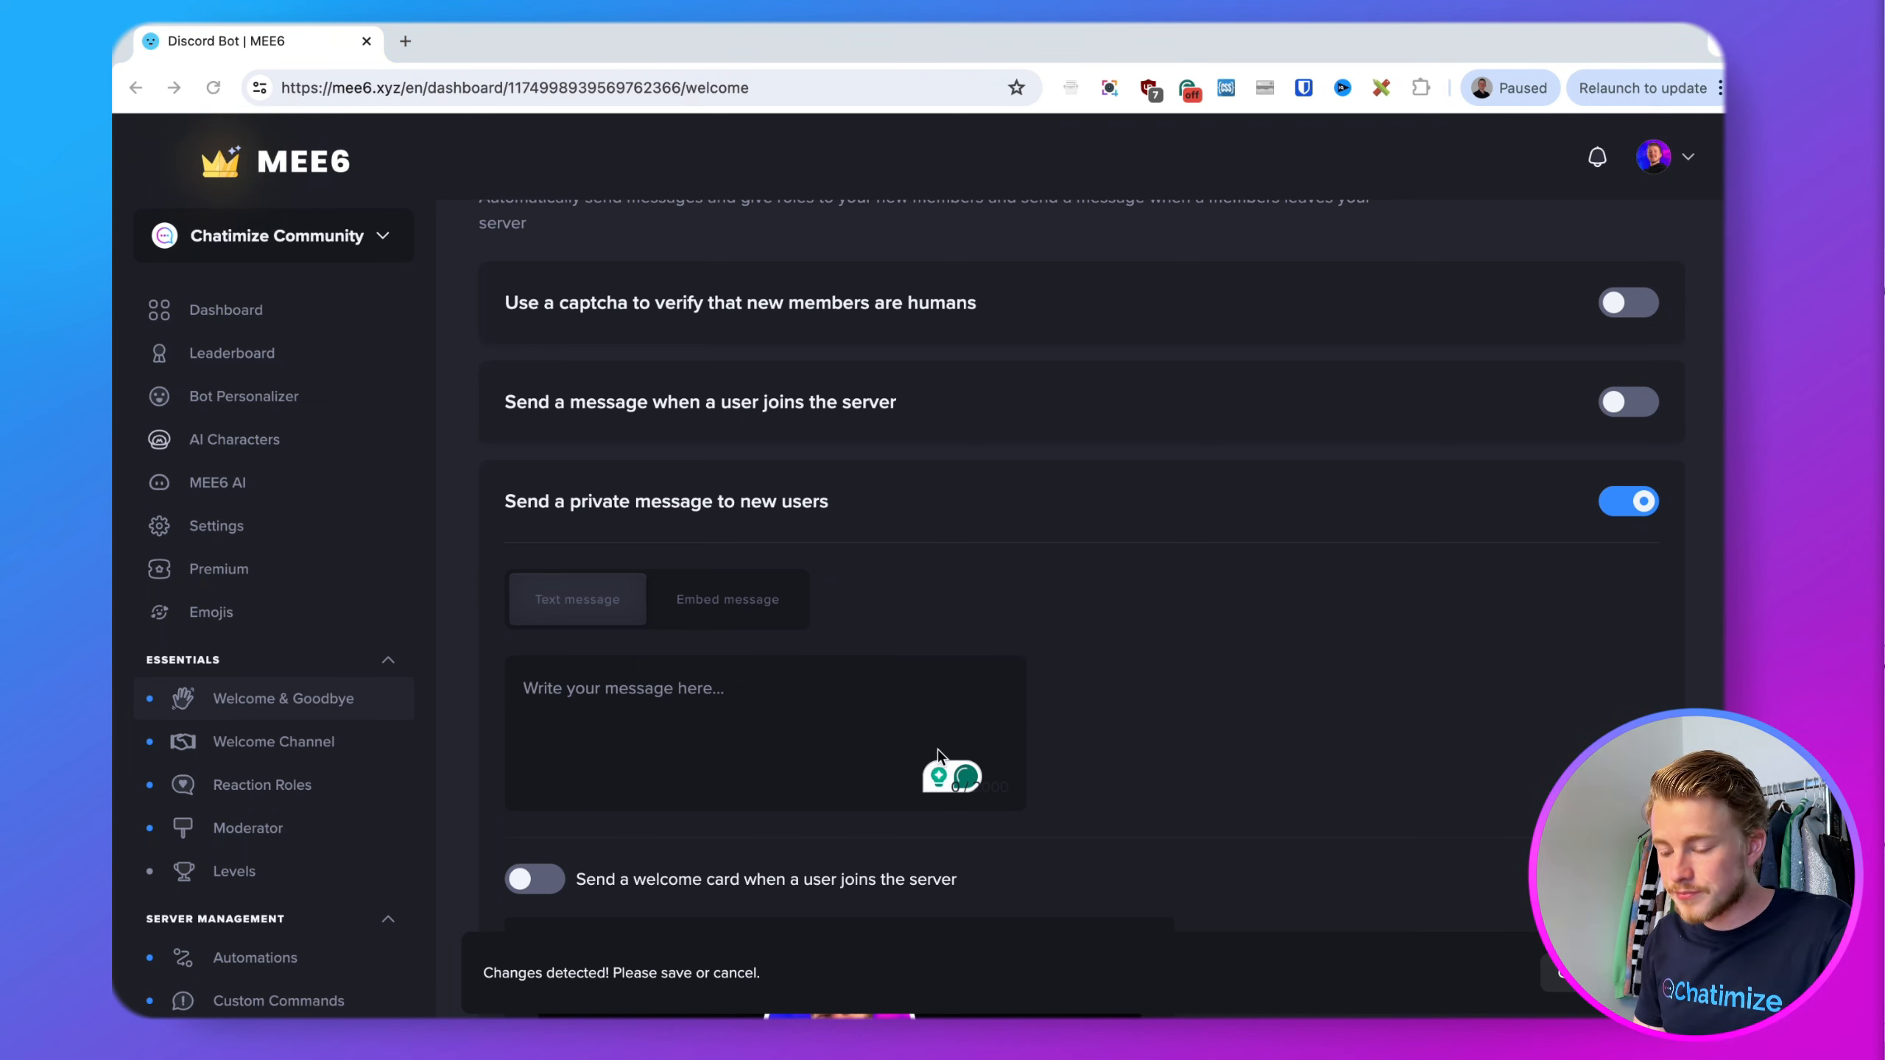
{"action": "left_click", "coordinate": [853, 724]}
{"action": "type", "text": "Welcome to the **{server}**! Please introduce yourself in the #general channel and share the following: Who are you, what do you do and what do you want to achieve with chat funnels?"}
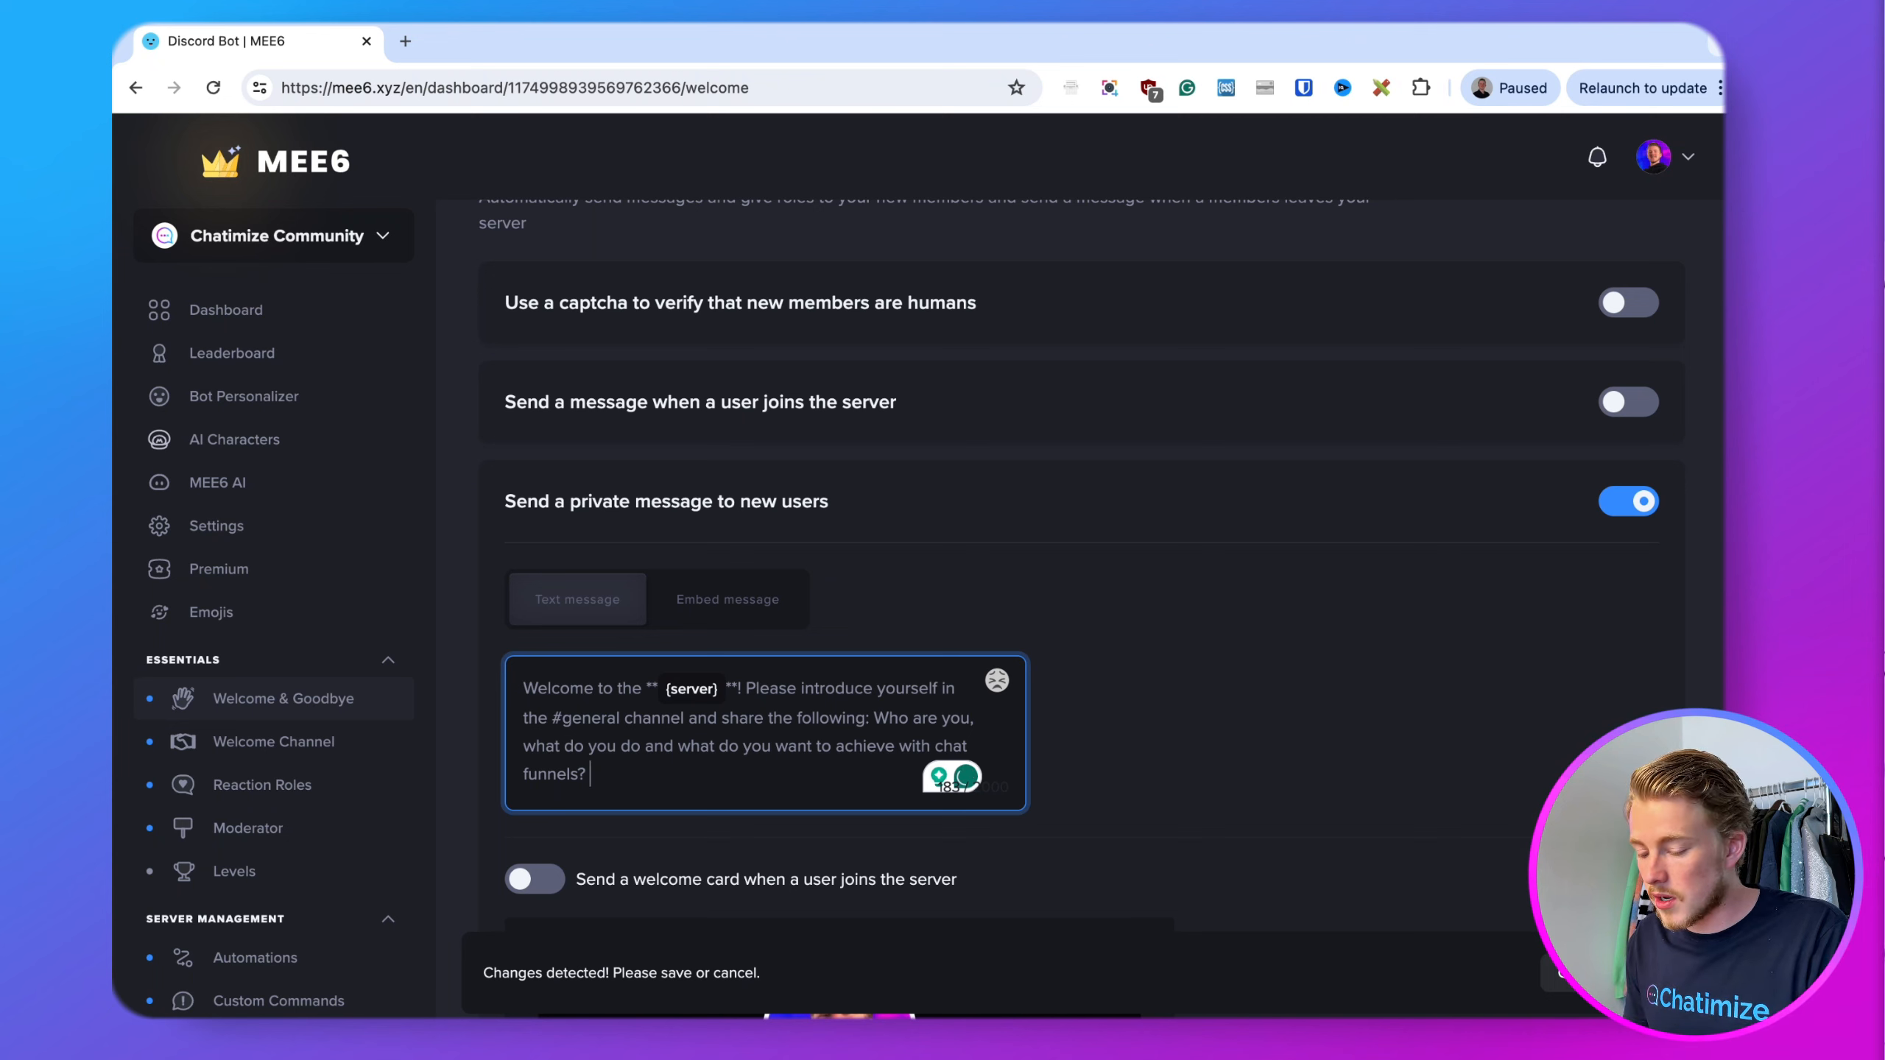
- Browse the variables available for the private message without adding one
{"action": "type", "text": "{"}
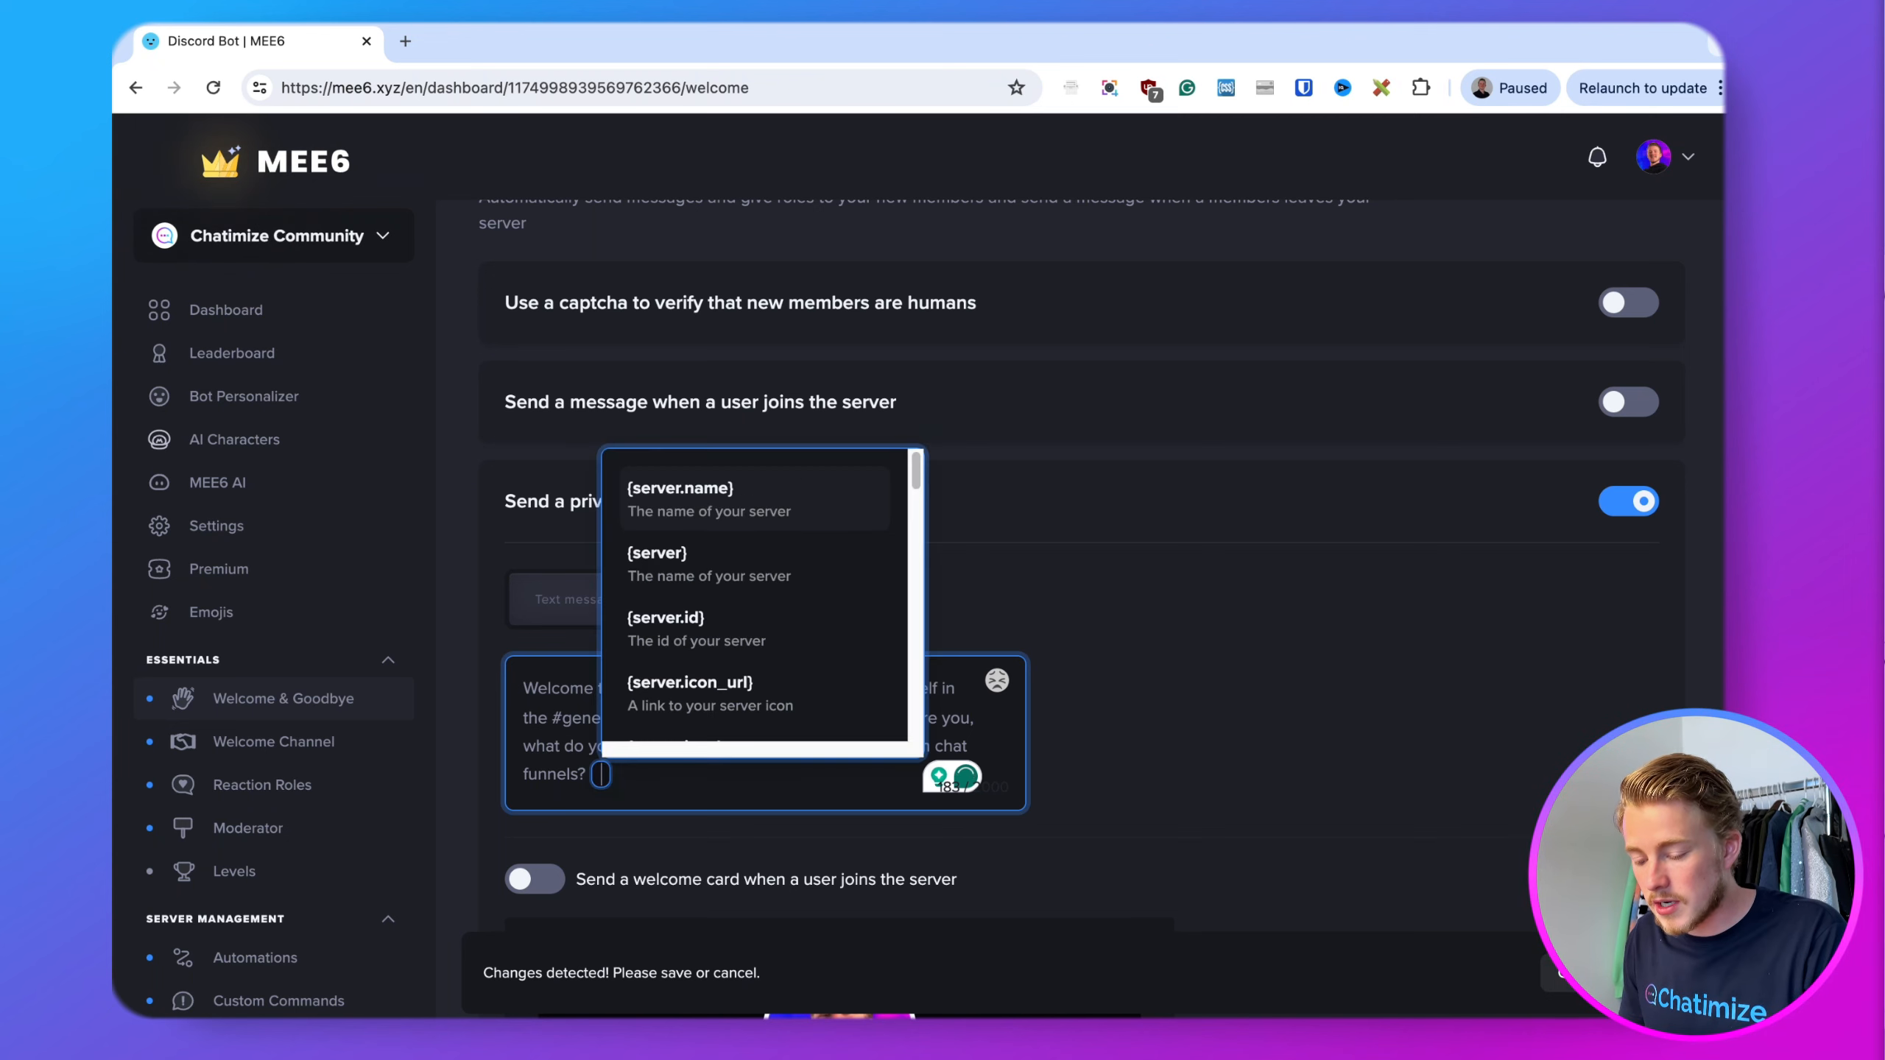
{"action": "scroll", "coordinate": [746, 642], "scroll_direction": "down", "scroll_amount": 15}
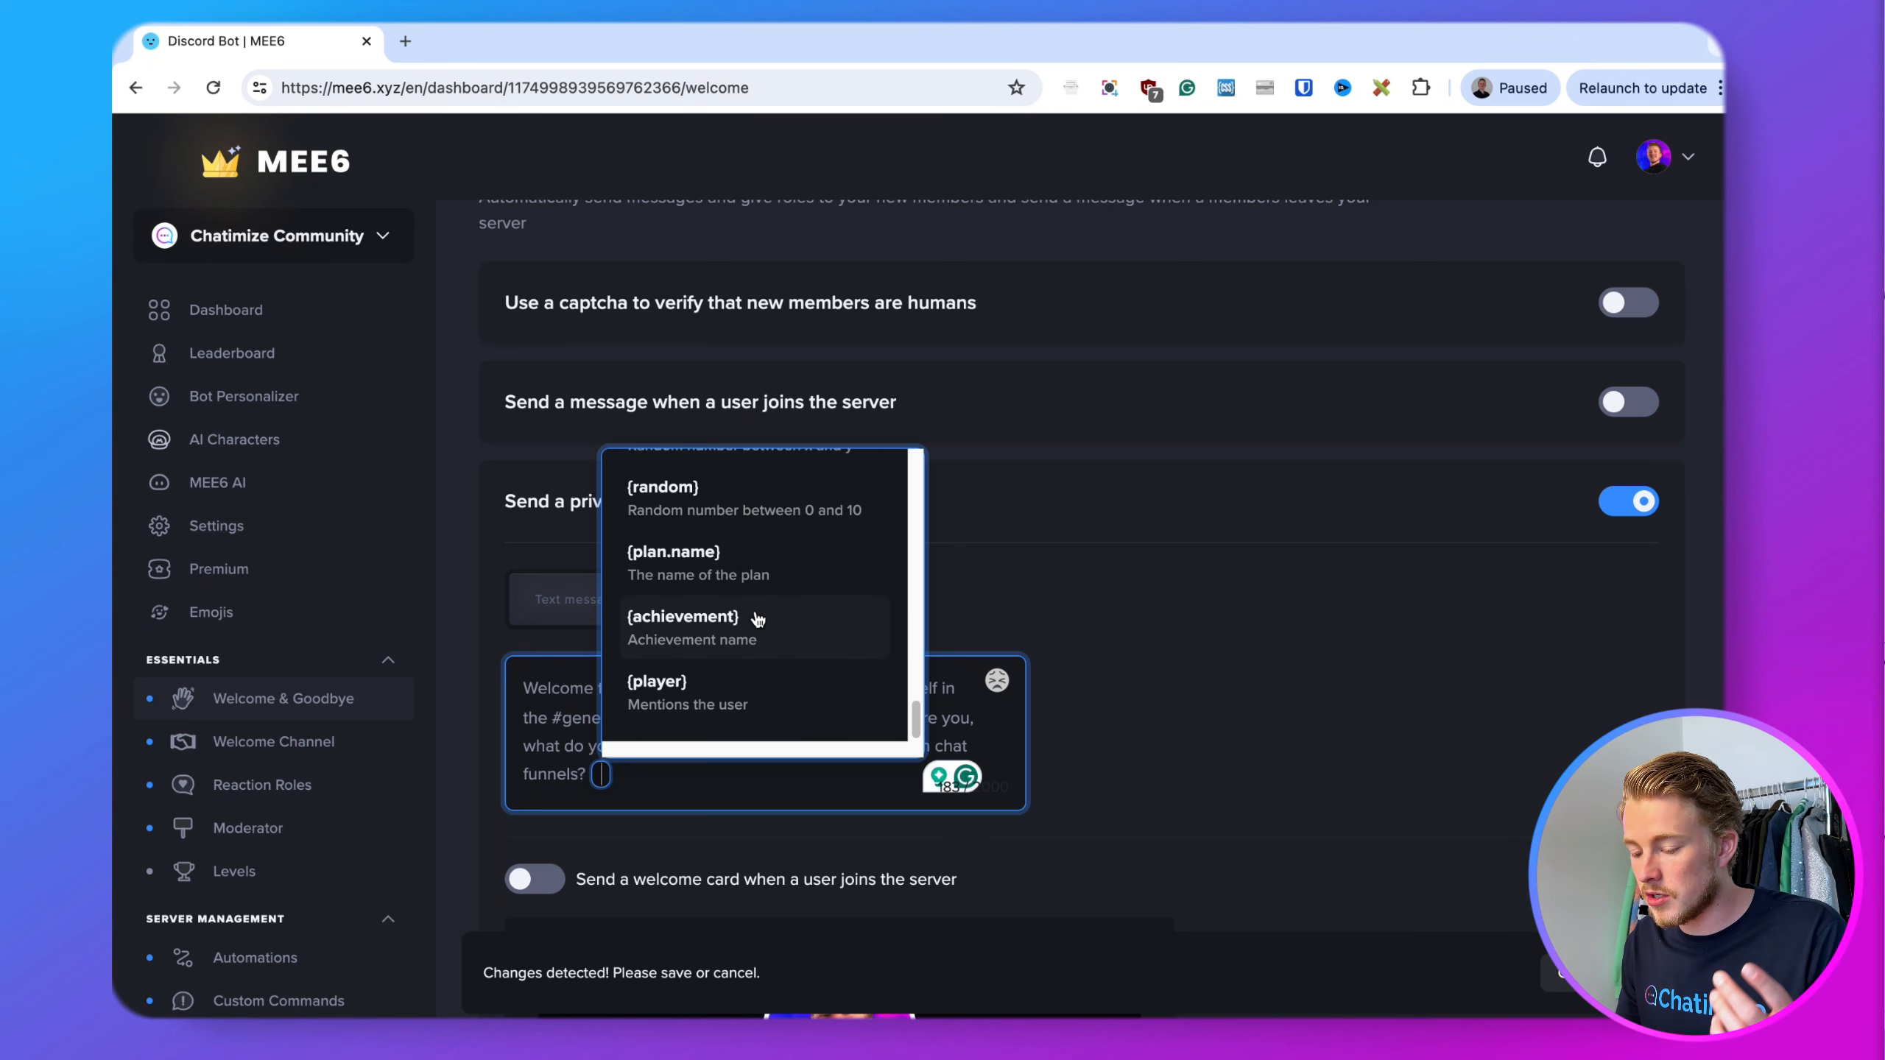
{"action": "left_click", "coordinate": [952, 704]}
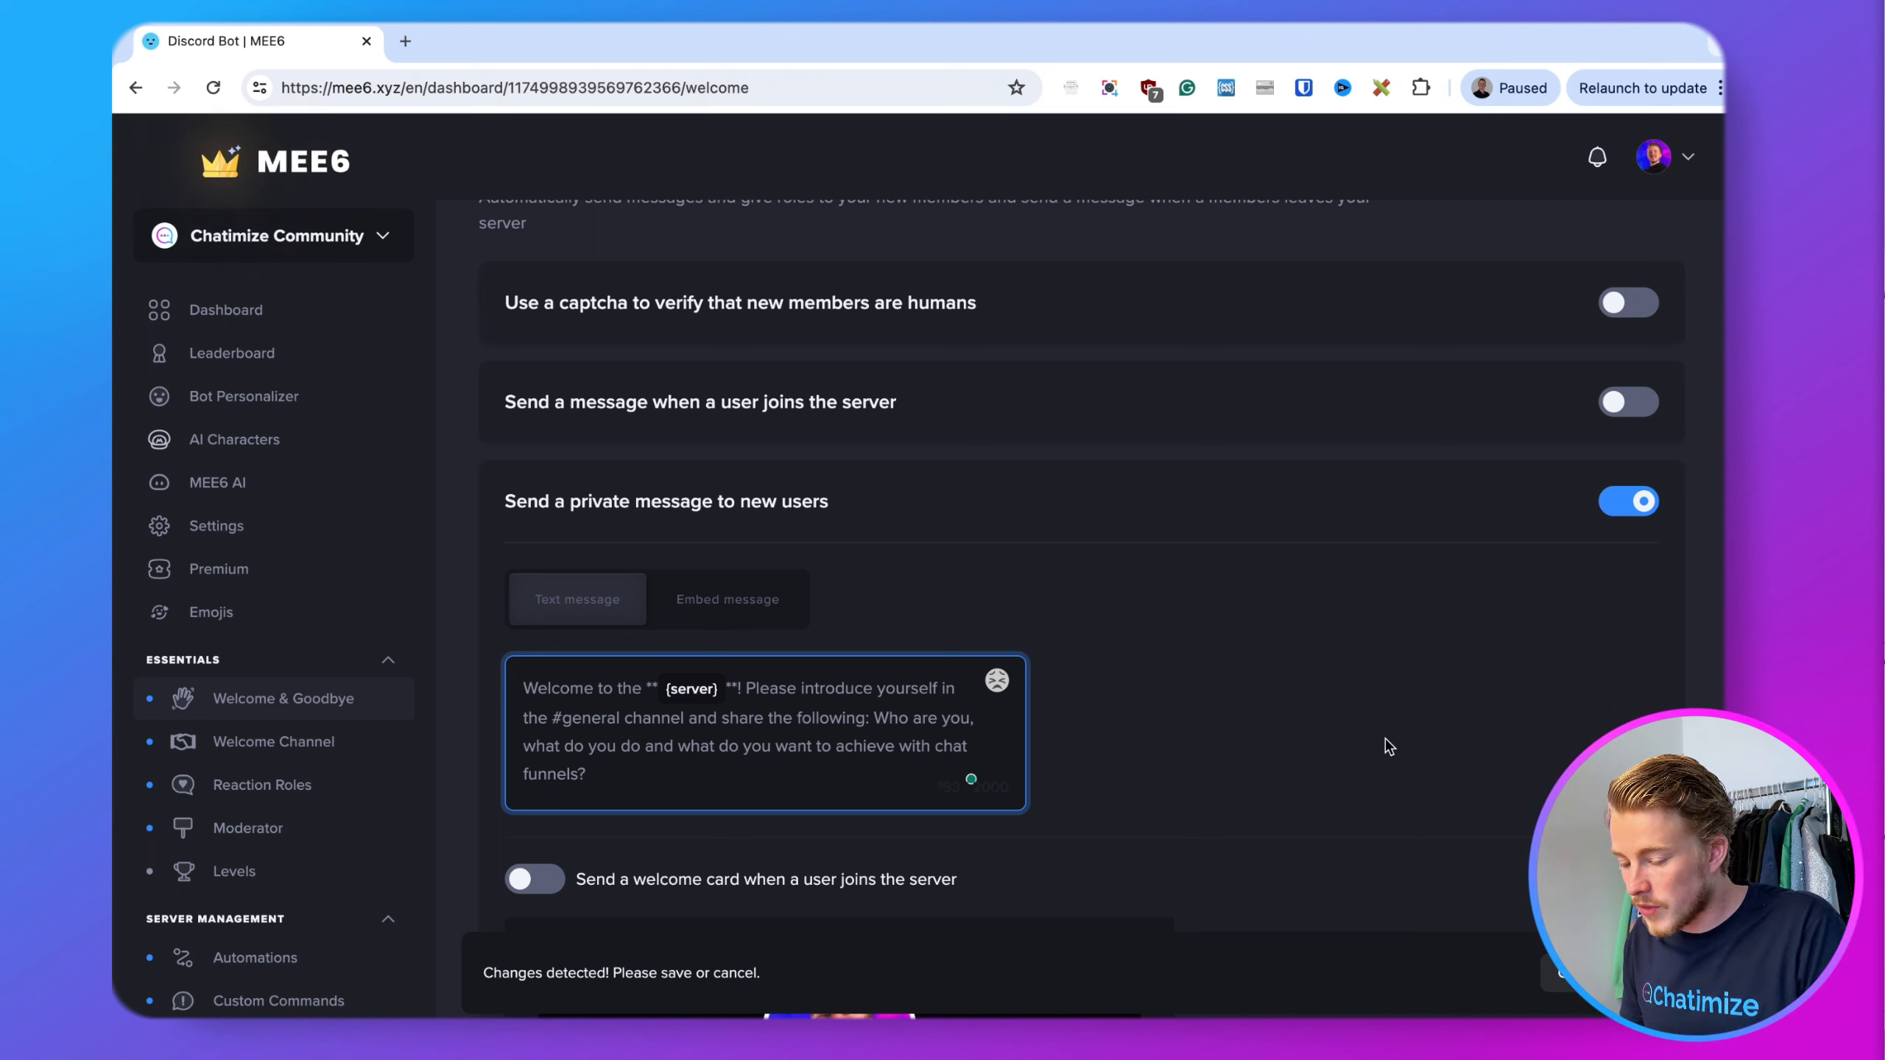
{"action": "key", "text": "BackSpace"}
{"action": "key", "text": "BackSpace"}
- Save the private message for new users and review the welcome card settings below it
{"action": "left_click", "coordinate": [1649, 973]}
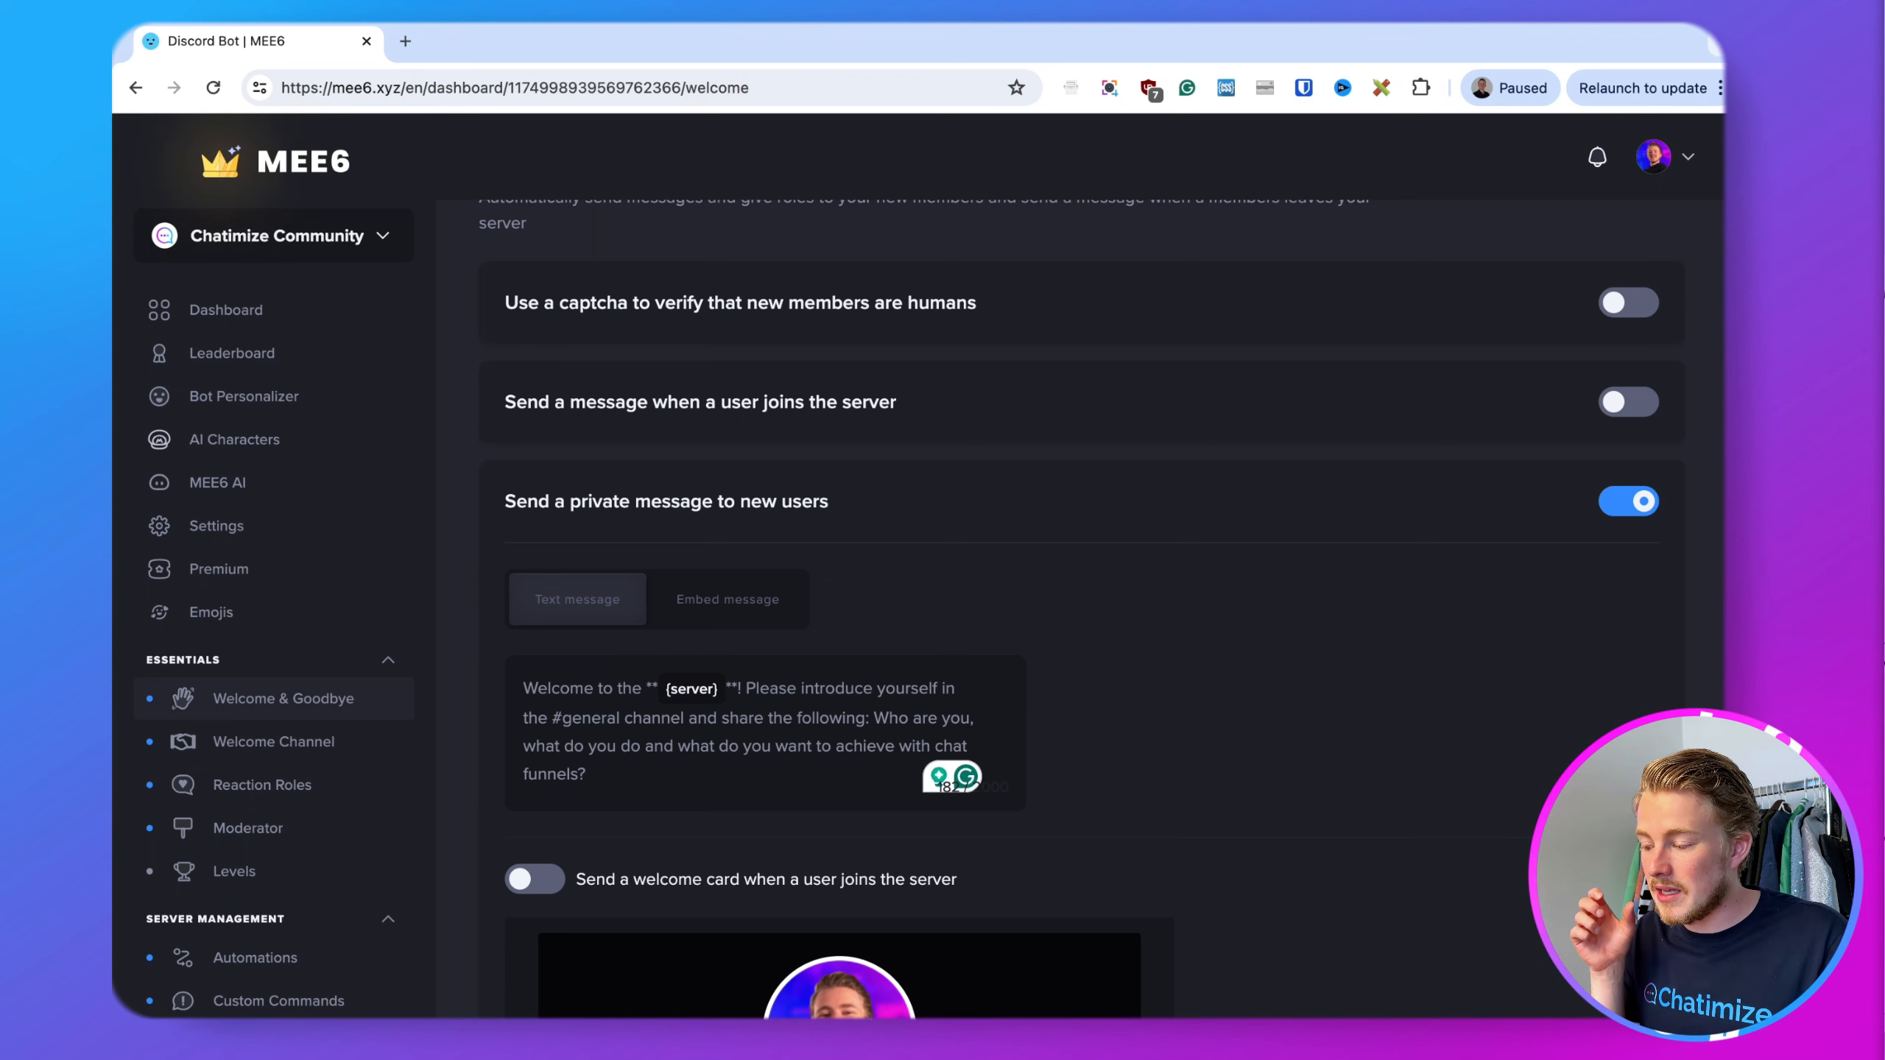
{"action": "scroll", "coordinate": [1446, 705], "scroll_direction": "down", "scroll_amount": 5}
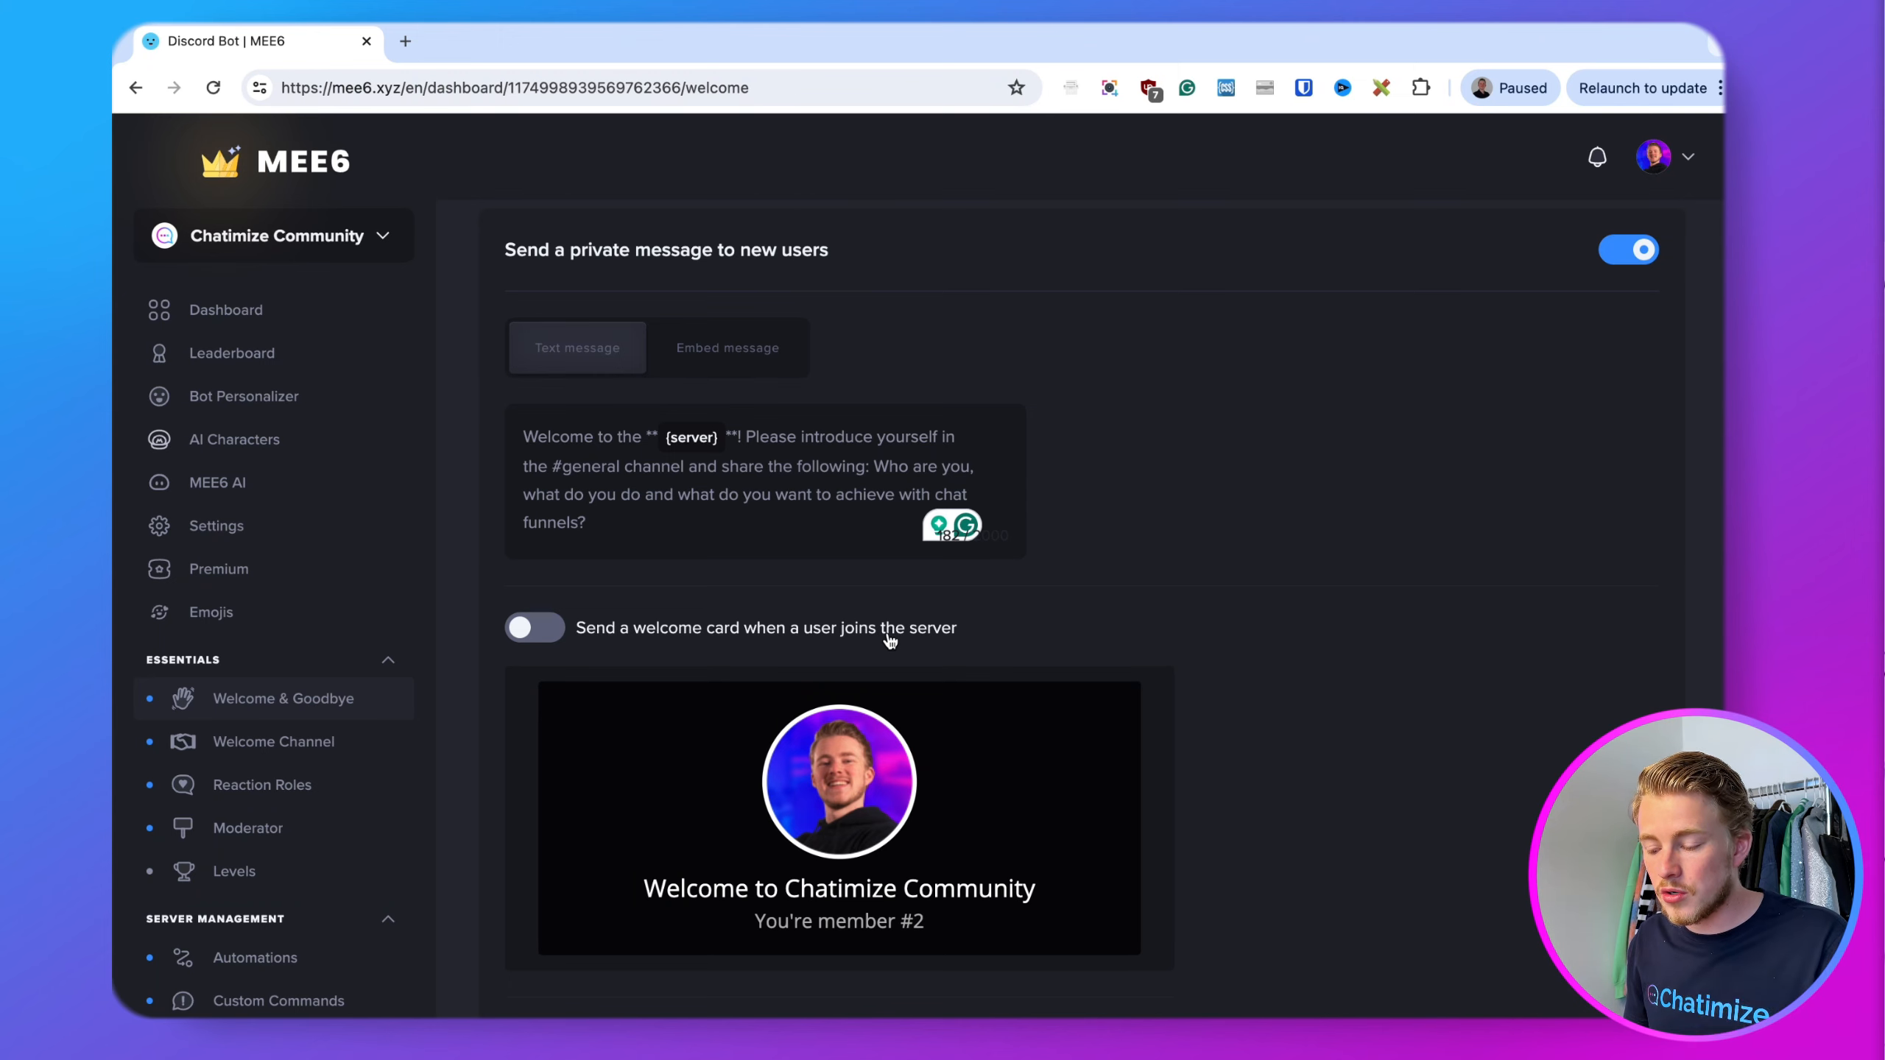
{"action": "scroll", "coordinate": [890, 639], "scroll_direction": "down", "scroll_amount": 4}
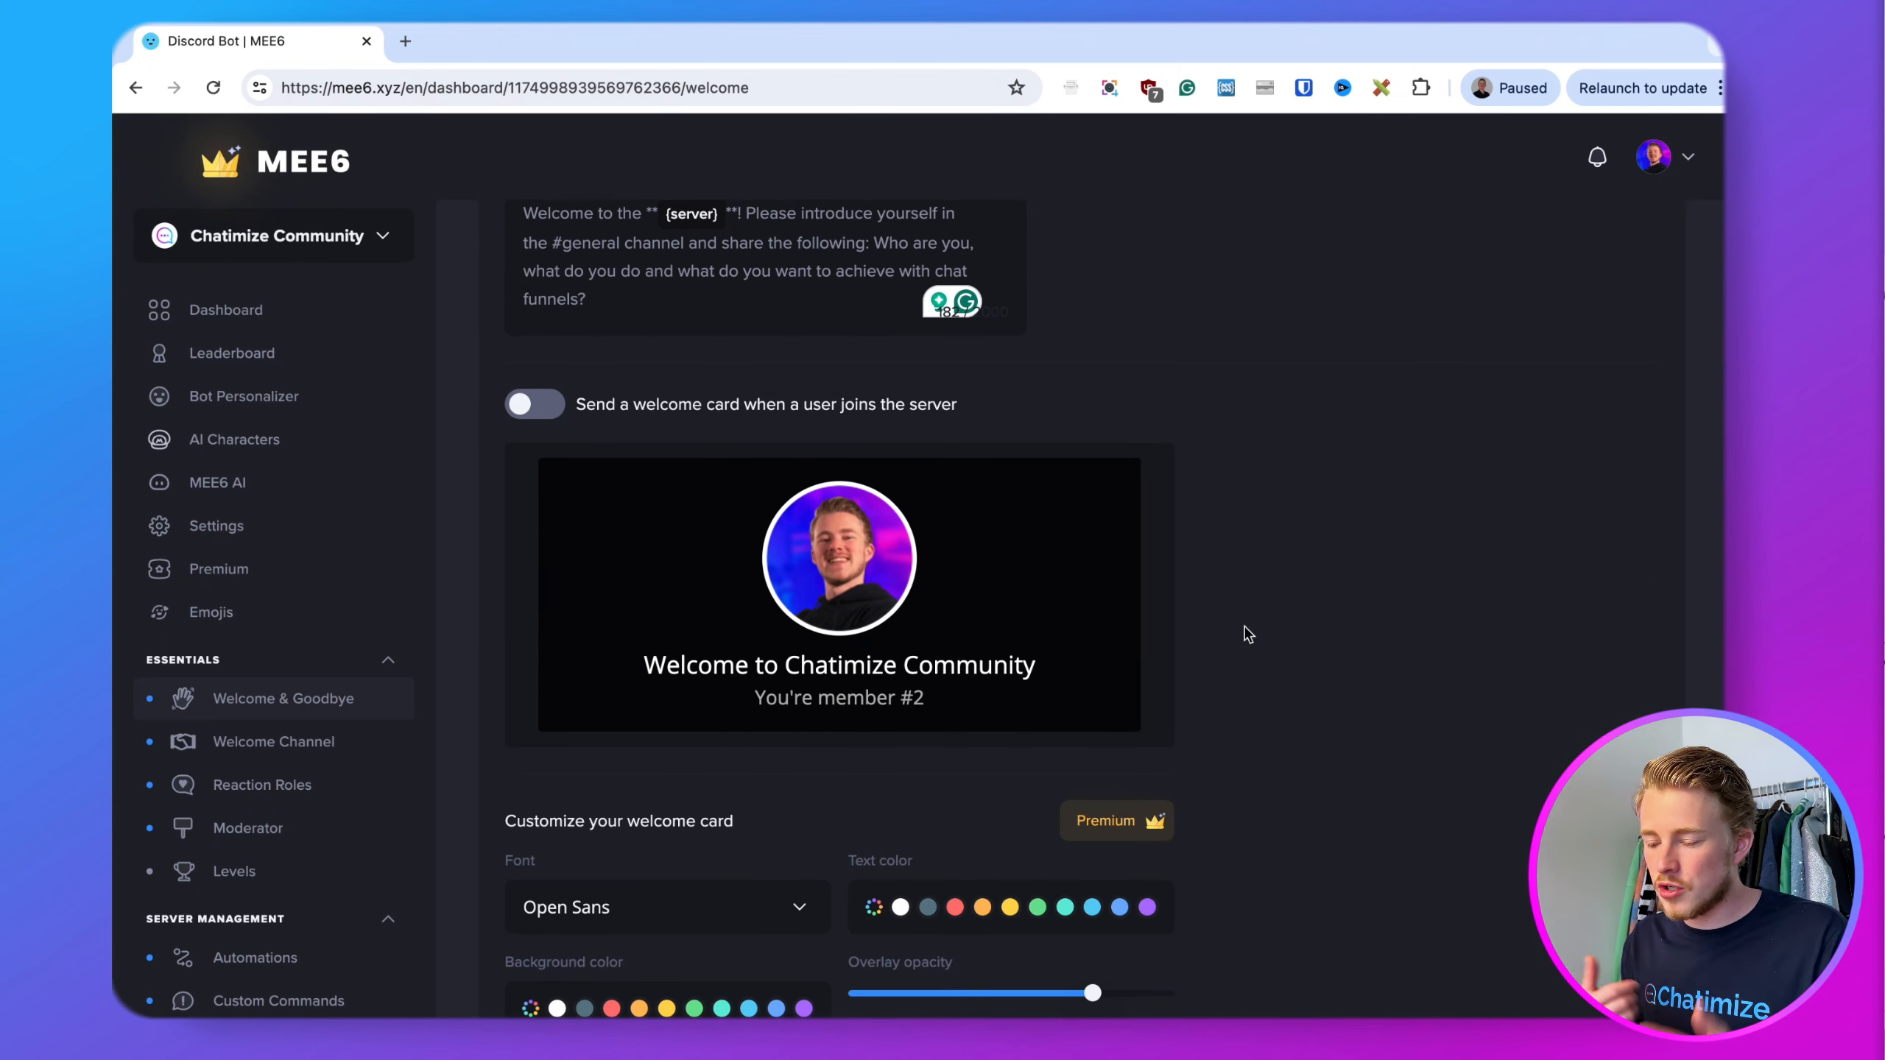
{"action": "scroll", "coordinate": [1247, 634], "scroll_direction": "up", "scroll_amount": 4}
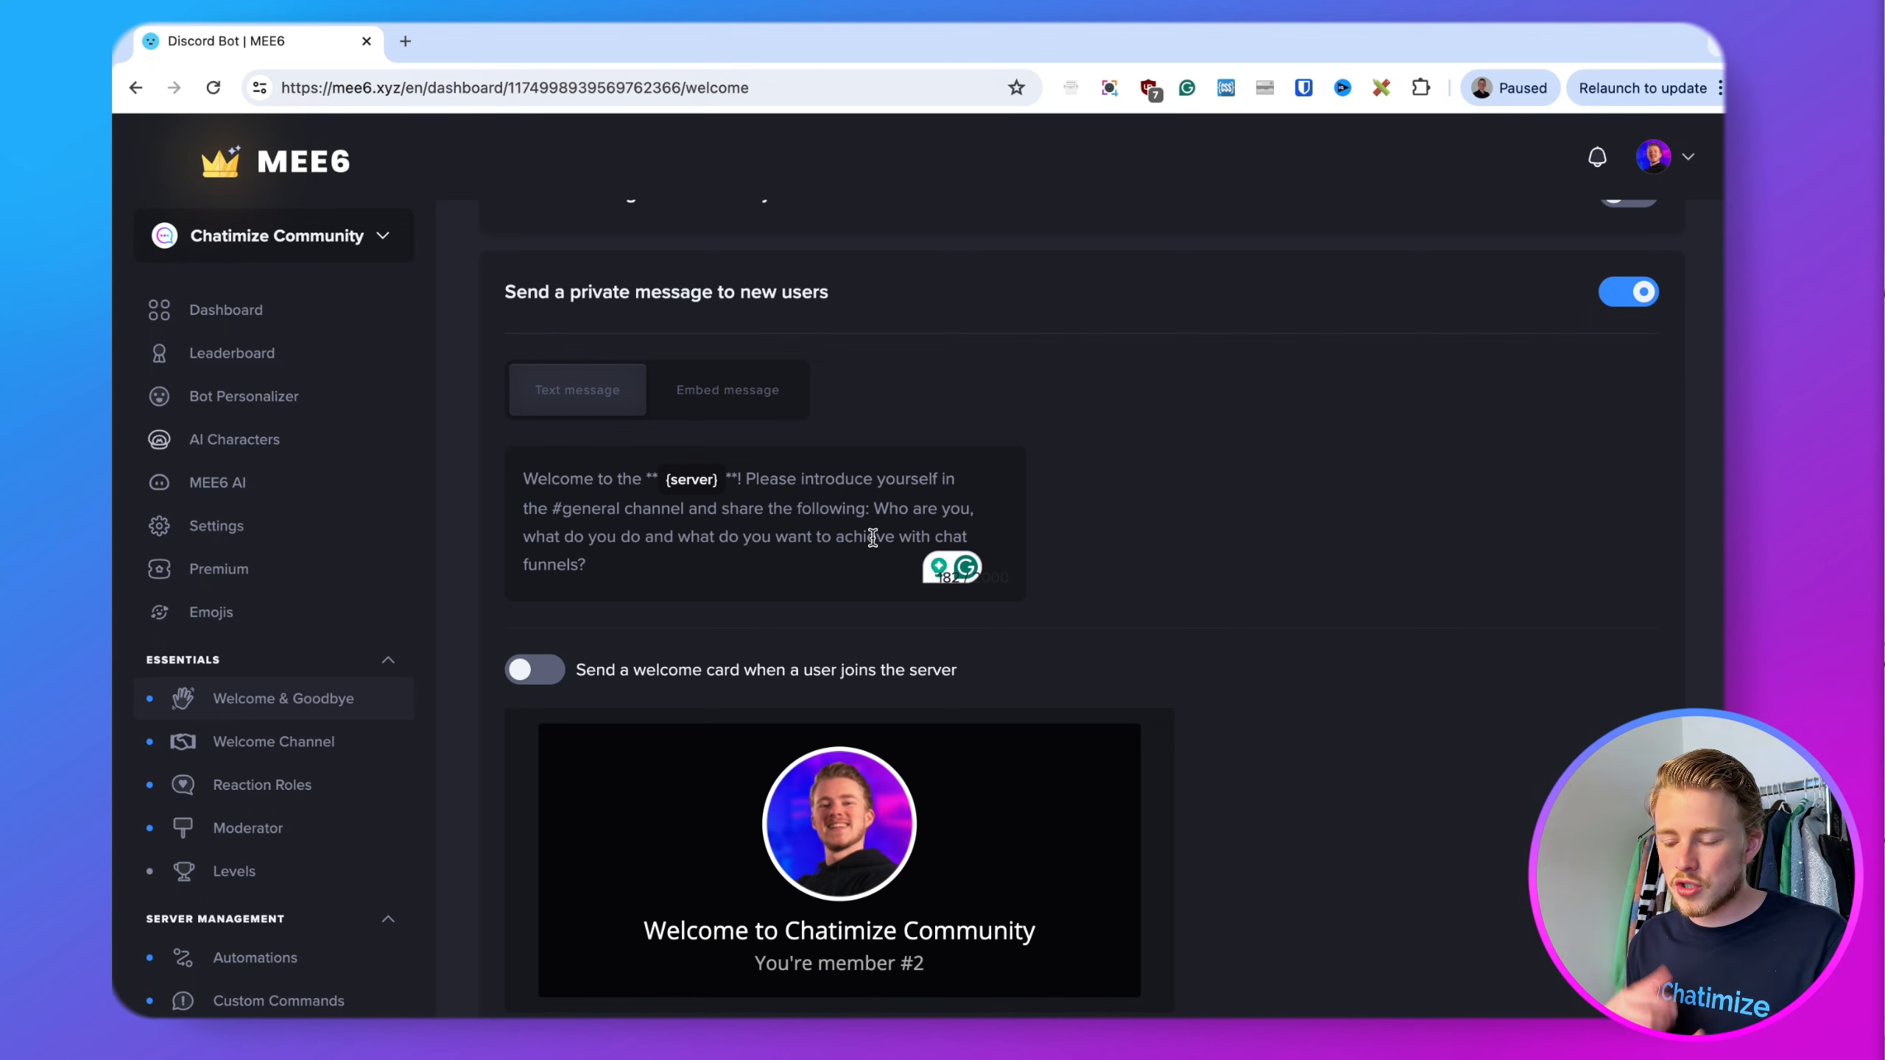
{"action": "scroll", "coordinate": [918, 731], "scroll_direction": "up", "scroll_amount": 1}
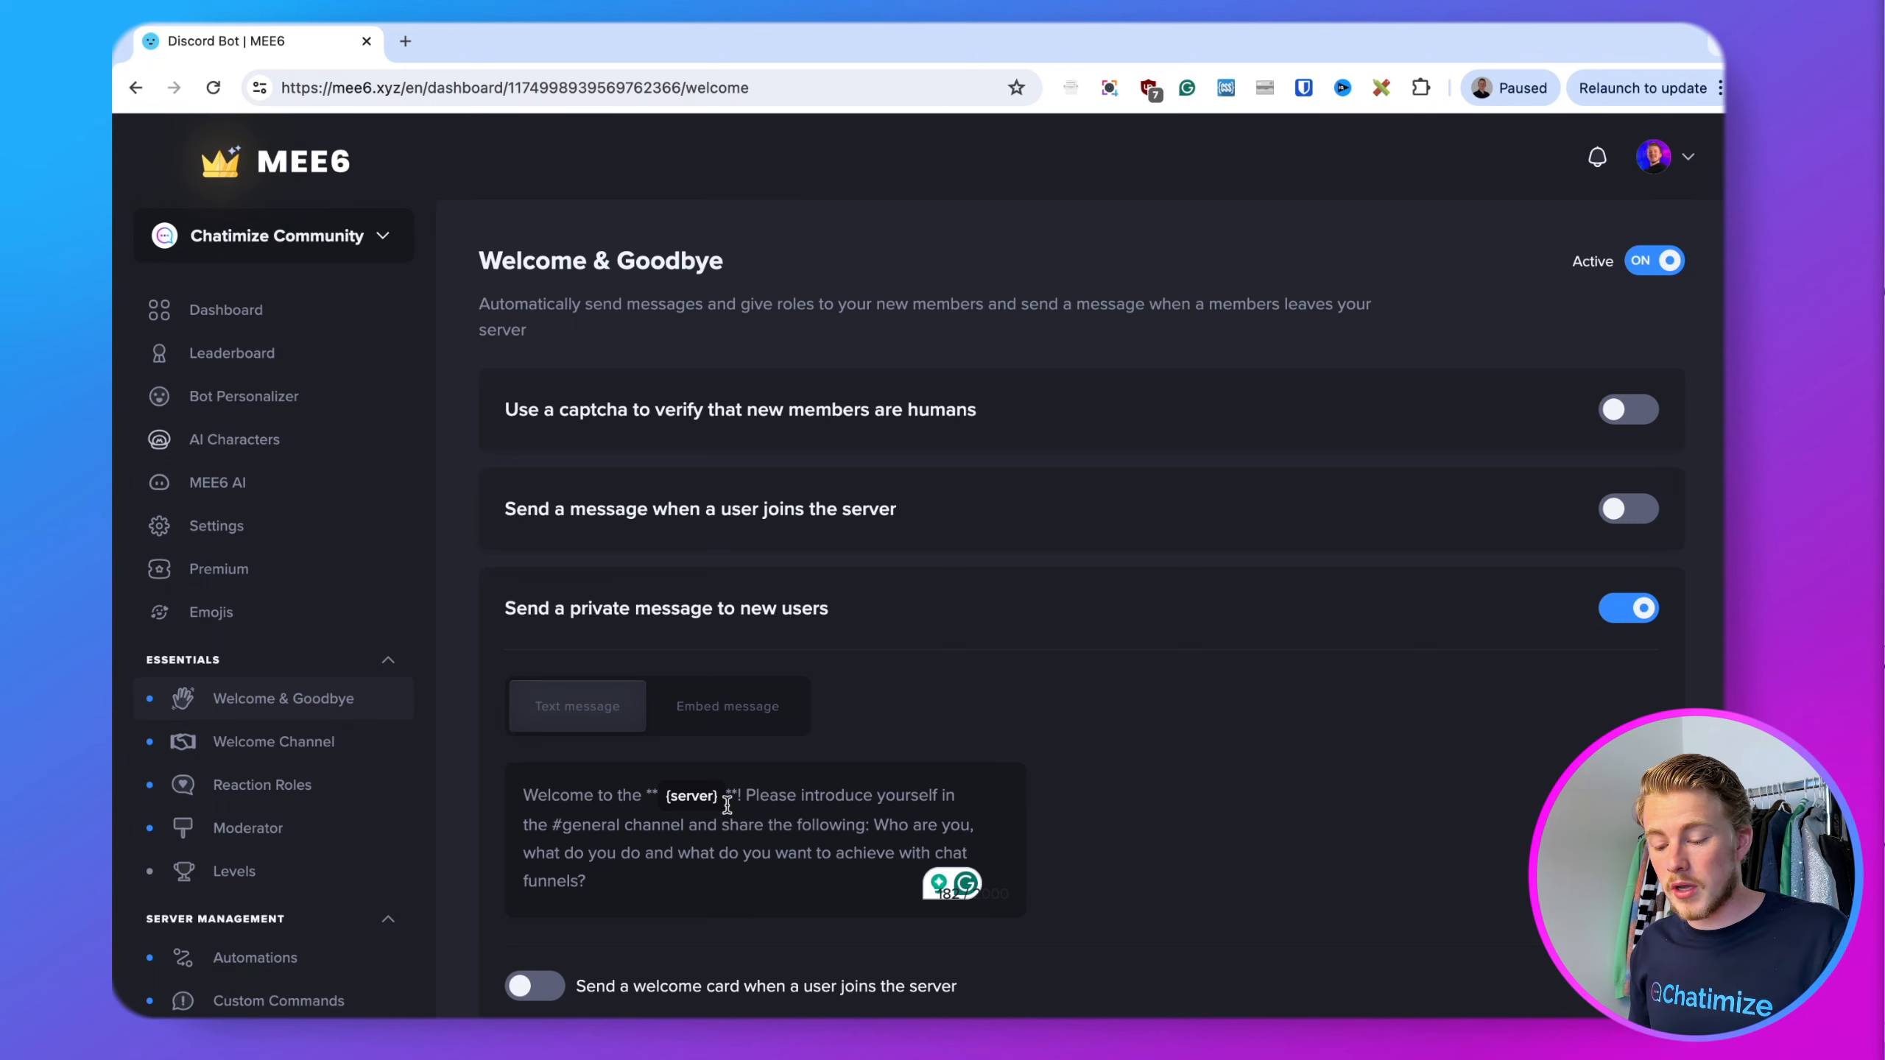
- Set the Moderator plugin's AutoMod rule for bad words to Delete Message & Warn Member
{"action": "left_click", "coordinate": [253, 828]}
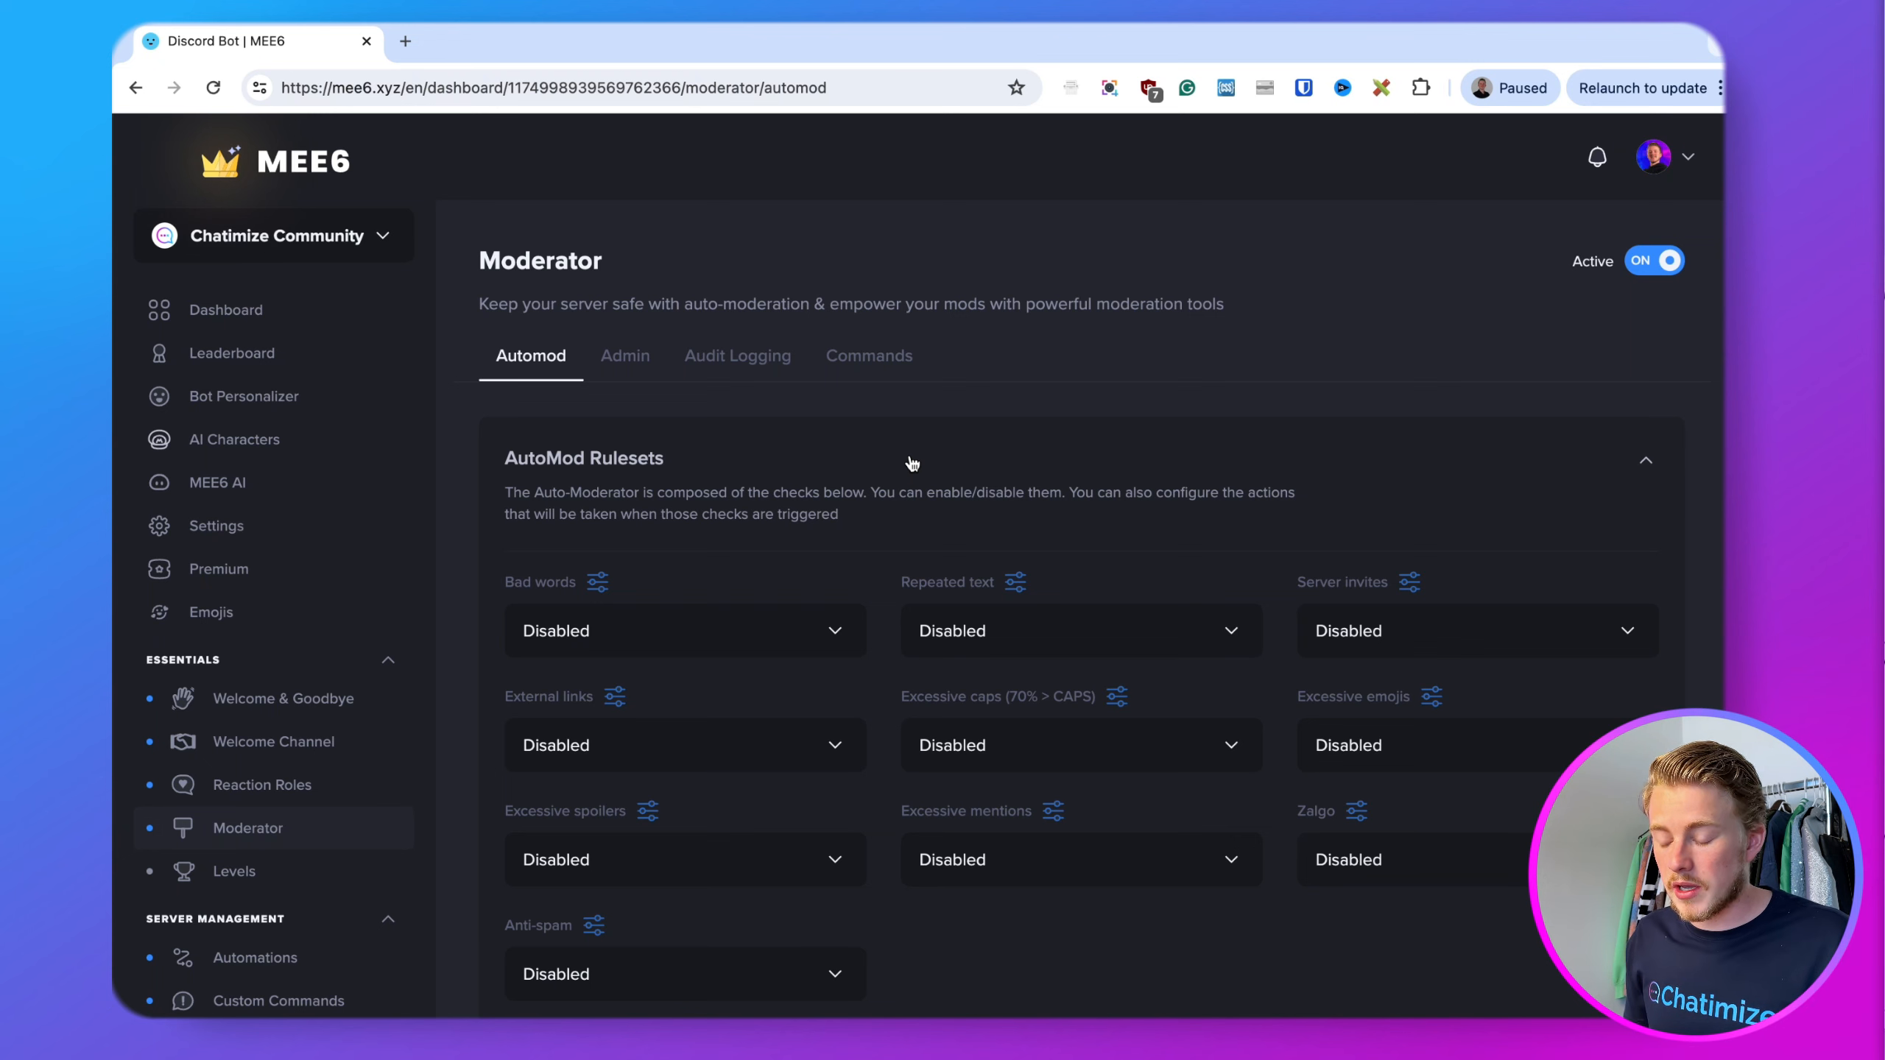
{"action": "scroll", "coordinate": [913, 463], "scroll_direction": "down", "scroll_amount": 3}
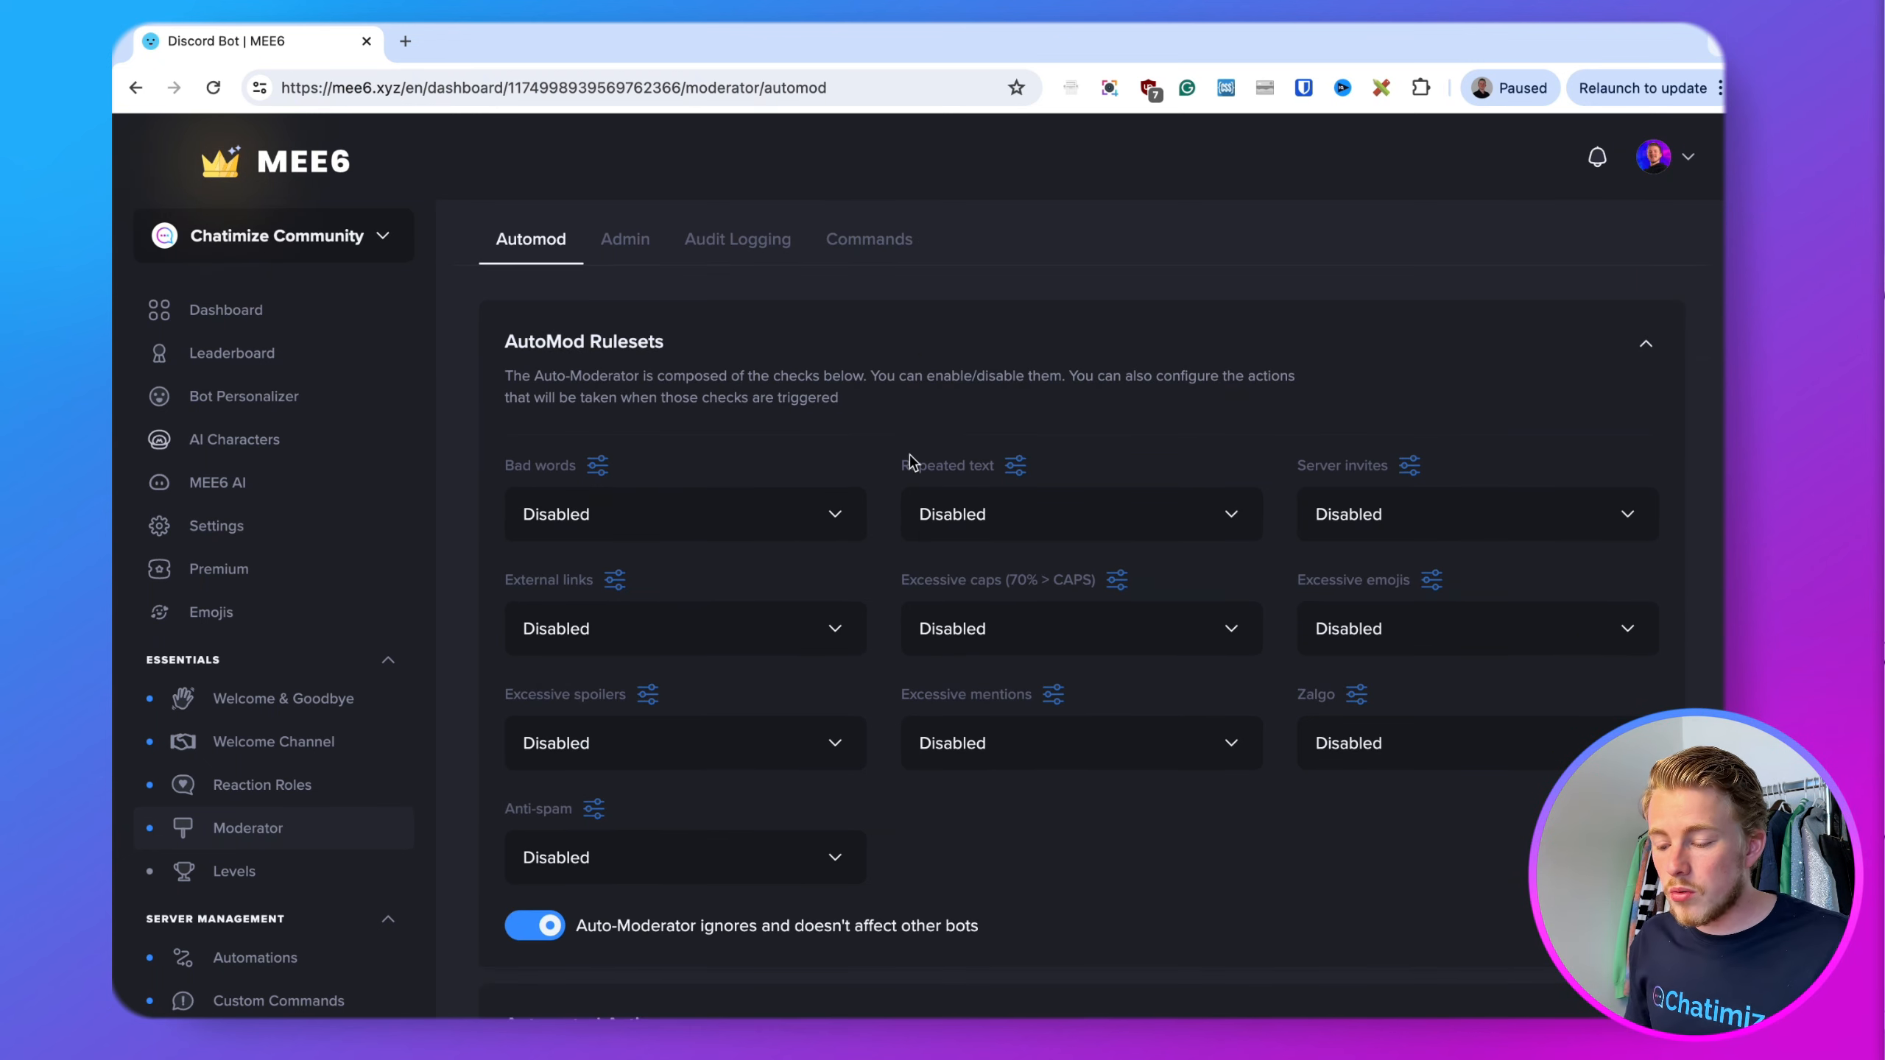
{"action": "left_click", "coordinate": [707, 428]}
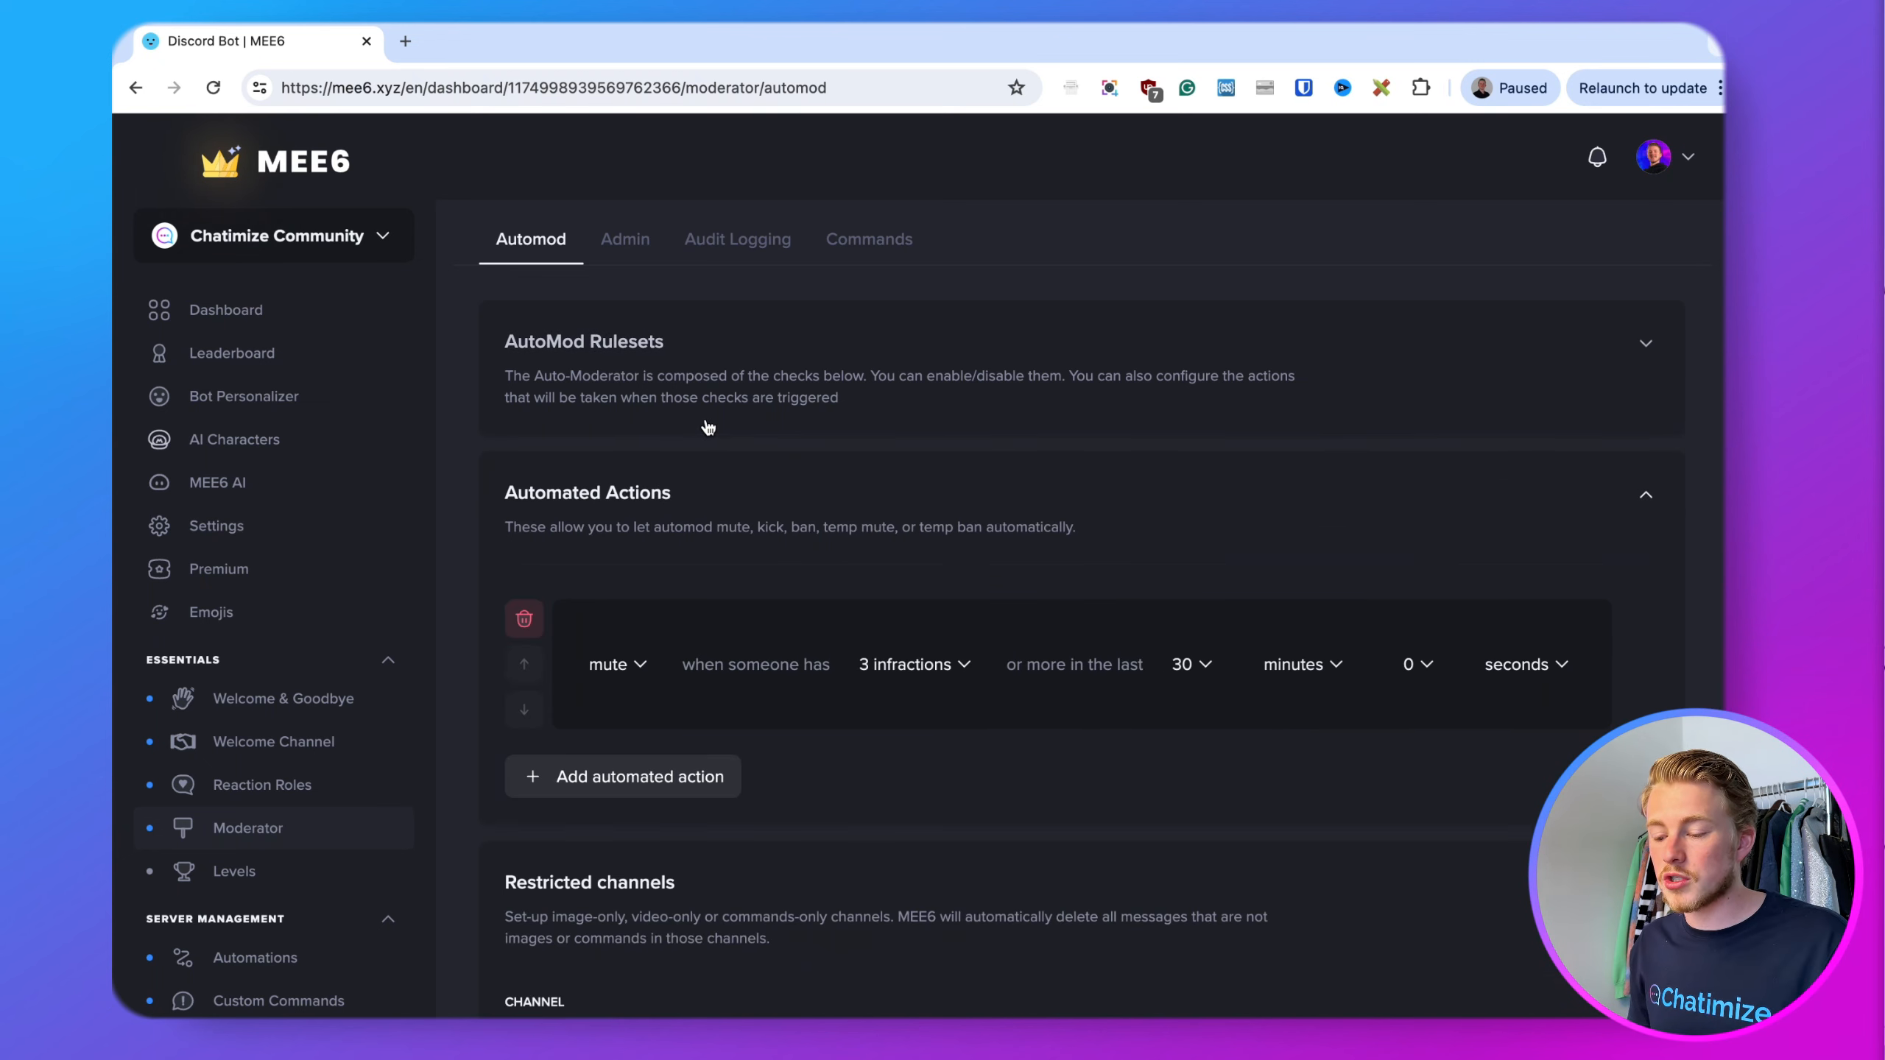
{"action": "left_click", "coordinate": [707, 427]}
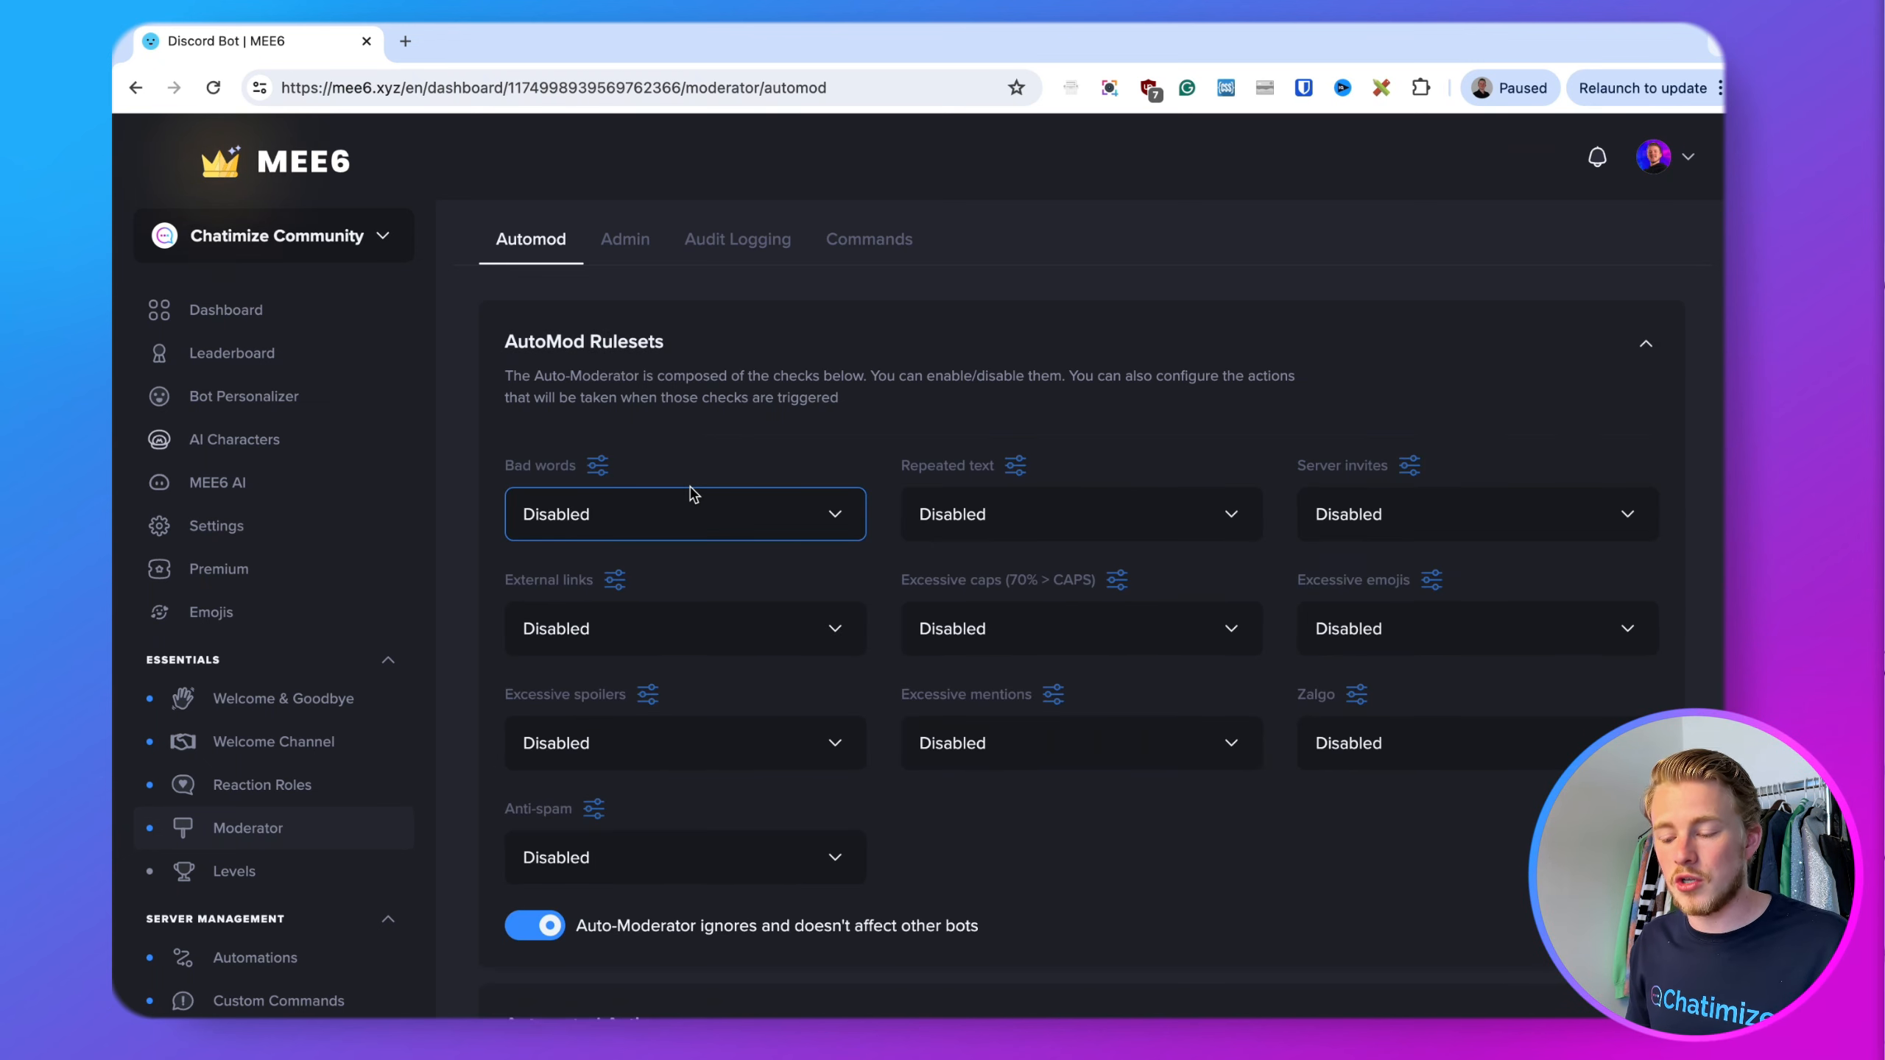
{"action": "left_click", "coordinate": [659, 519]}
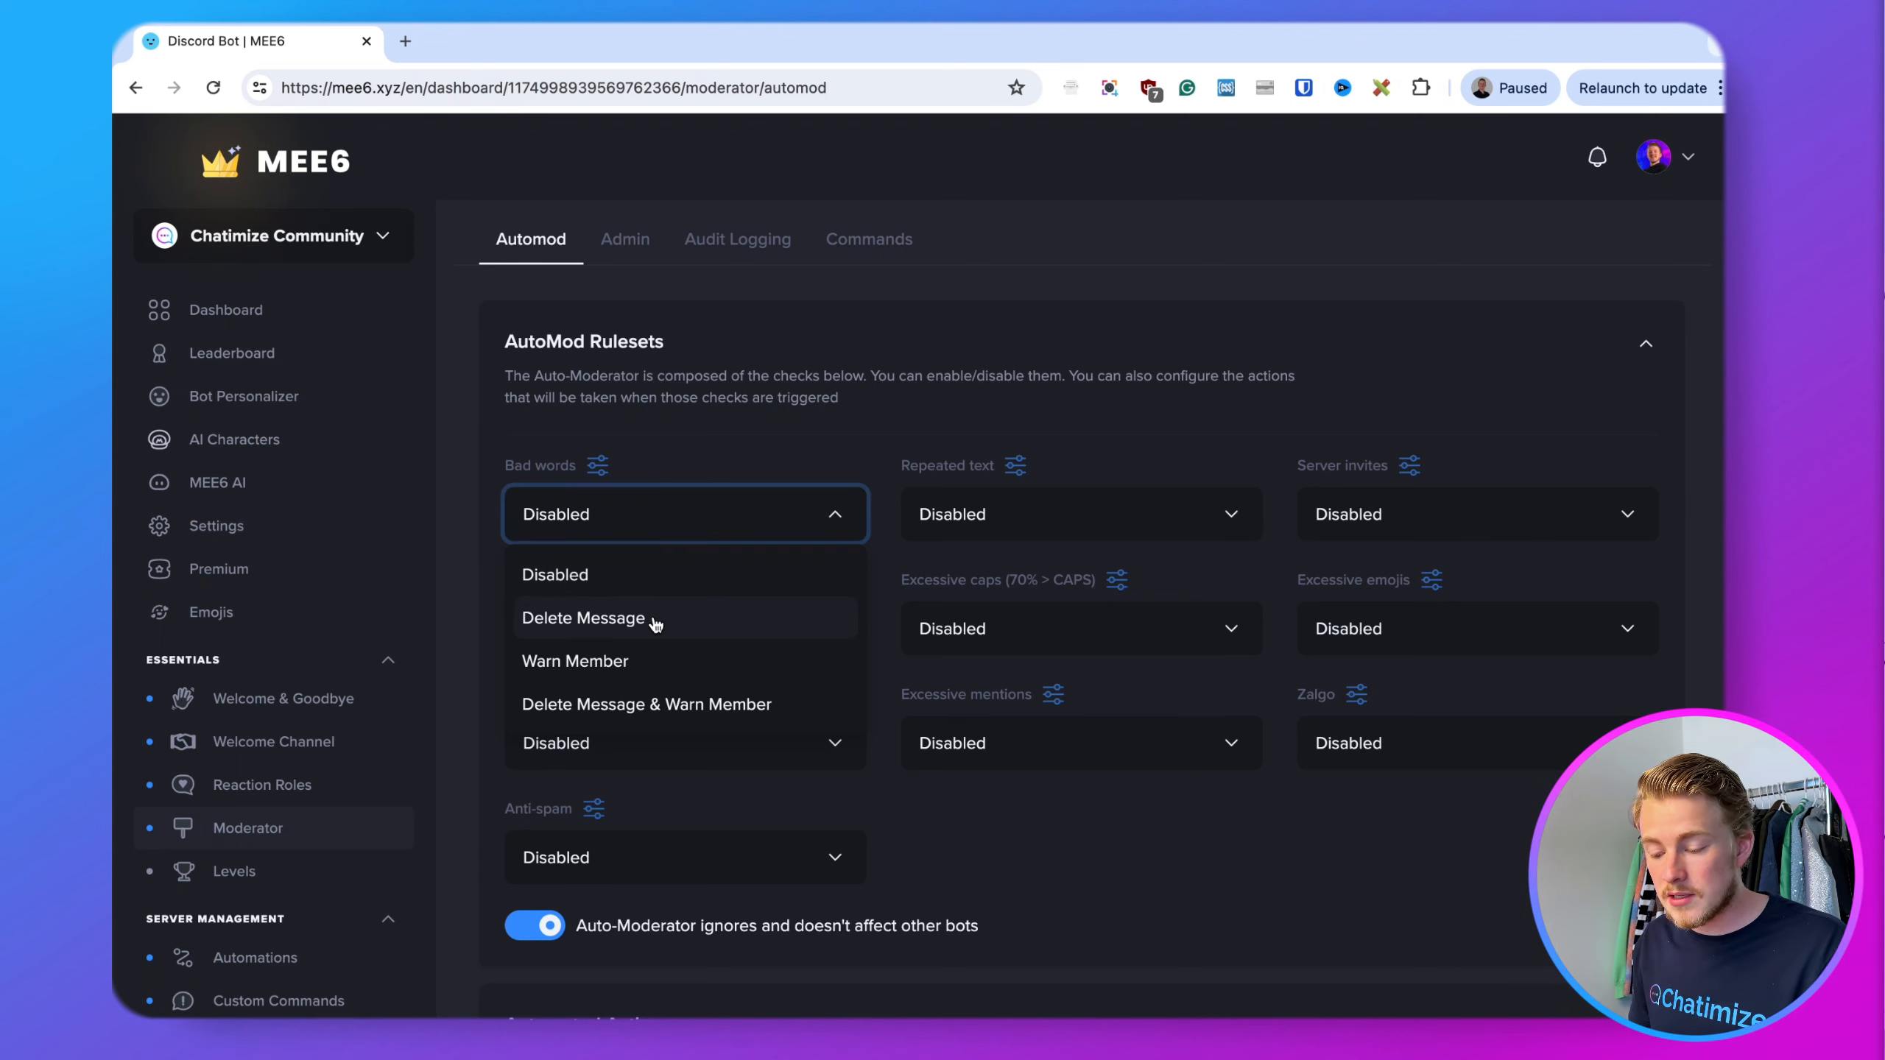
{"action": "left_click", "coordinate": [643, 711]}
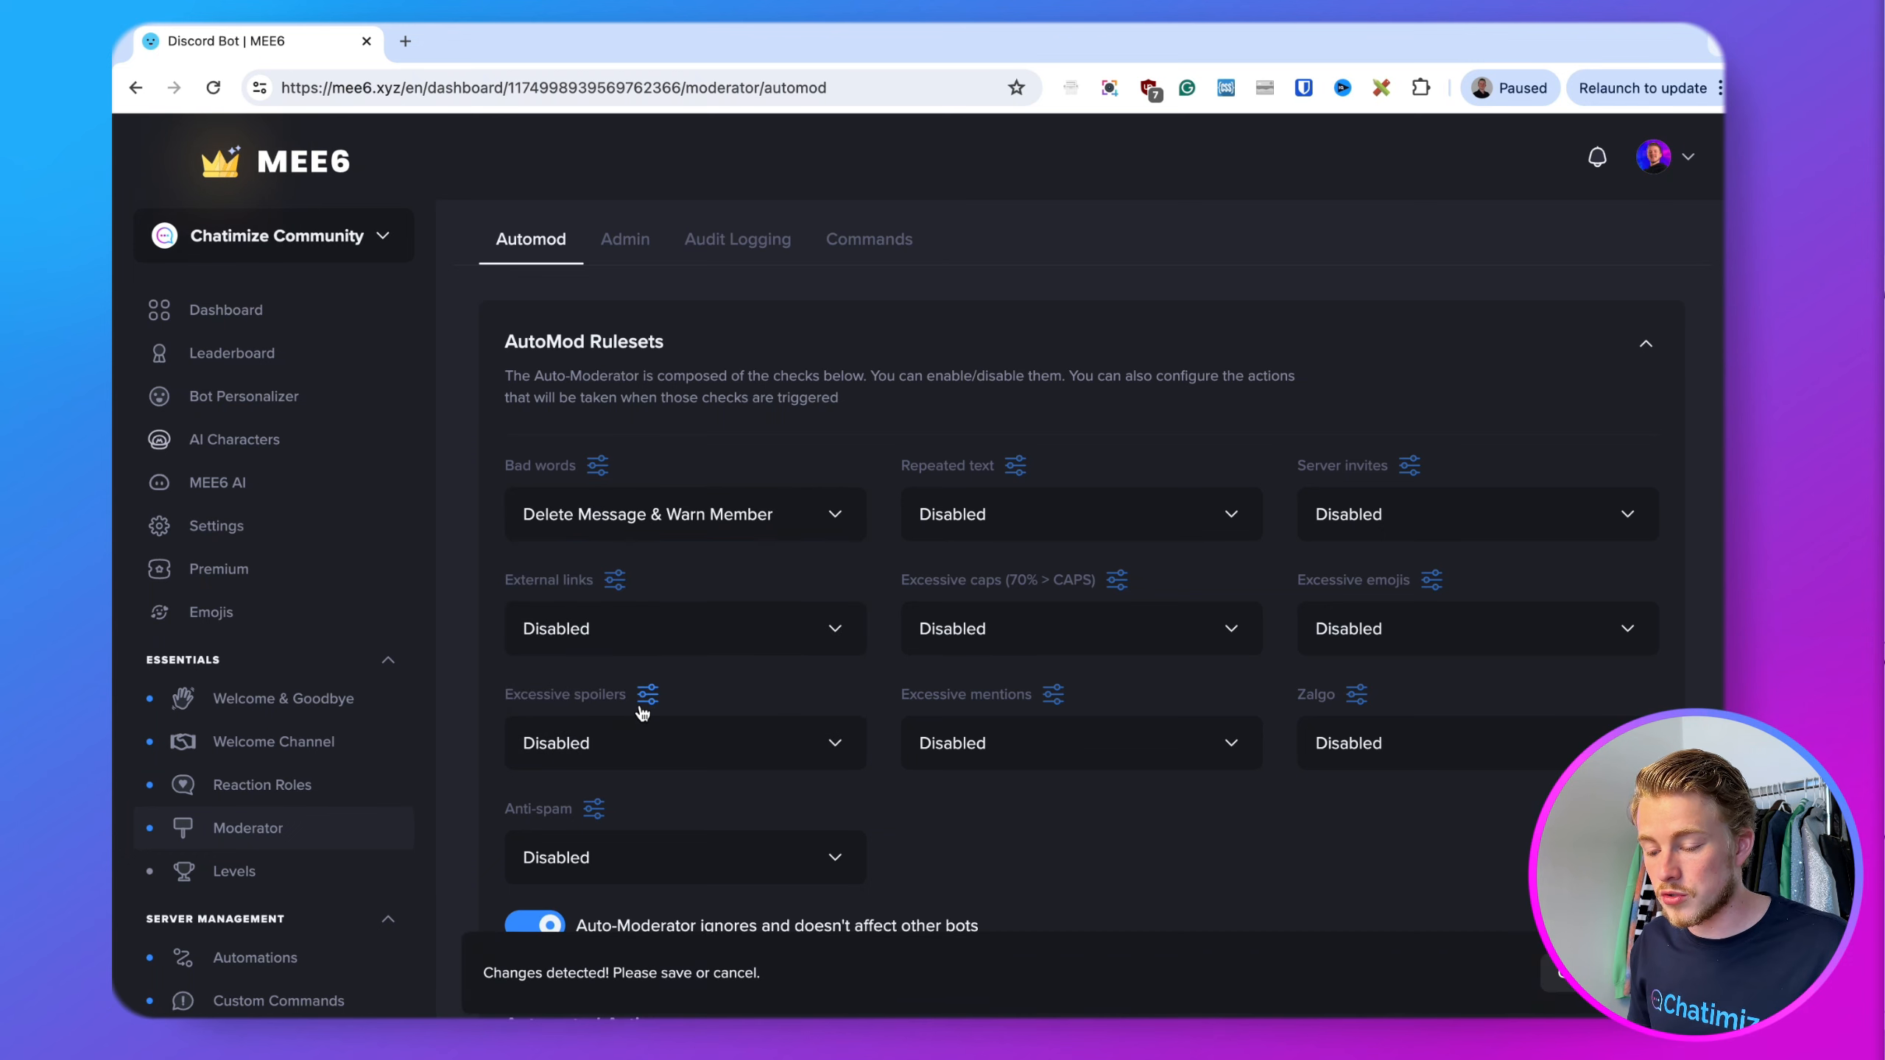
- Open the Bad words rule settings and review the exact-match and match-any-part word lists
{"action": "left_click", "coordinate": [600, 473]}
{"action": "scroll", "coordinate": [665, 539], "scroll_direction": "down", "scroll_amount": 10}
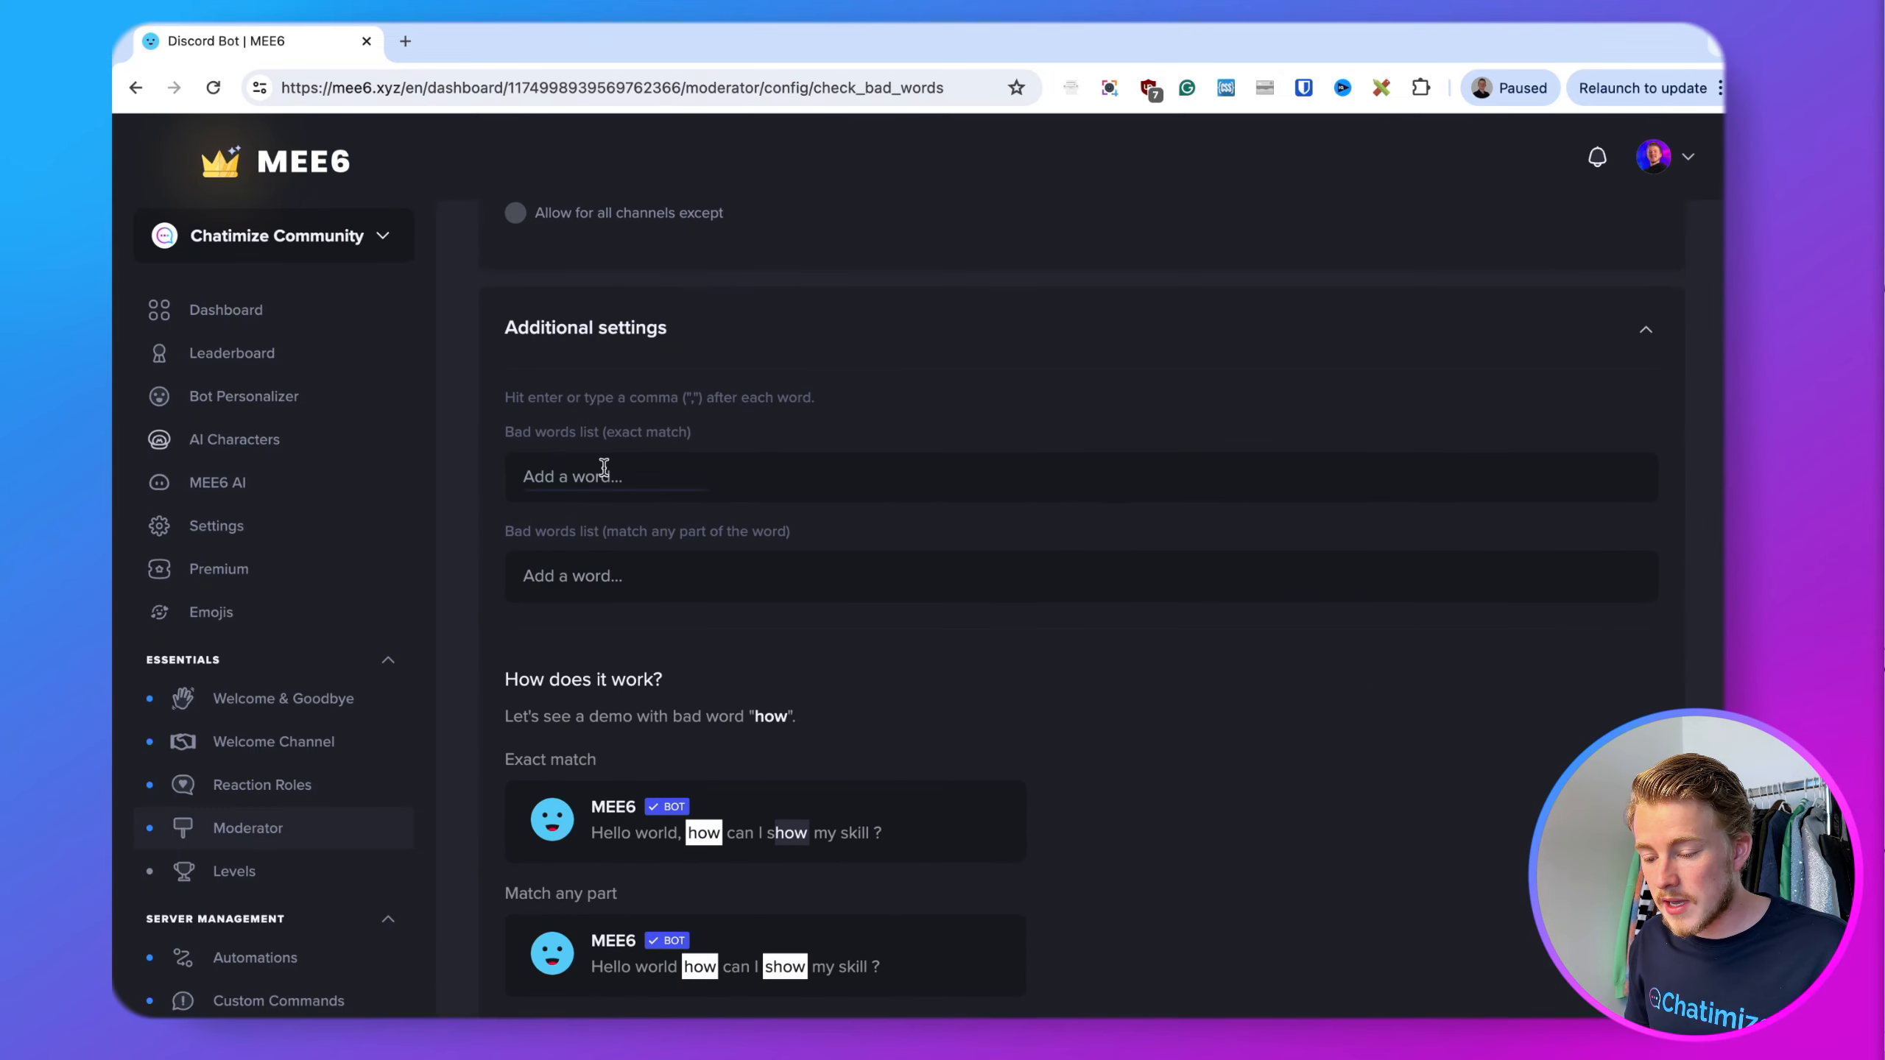
{"action": "left_click", "coordinate": [532, 470]}
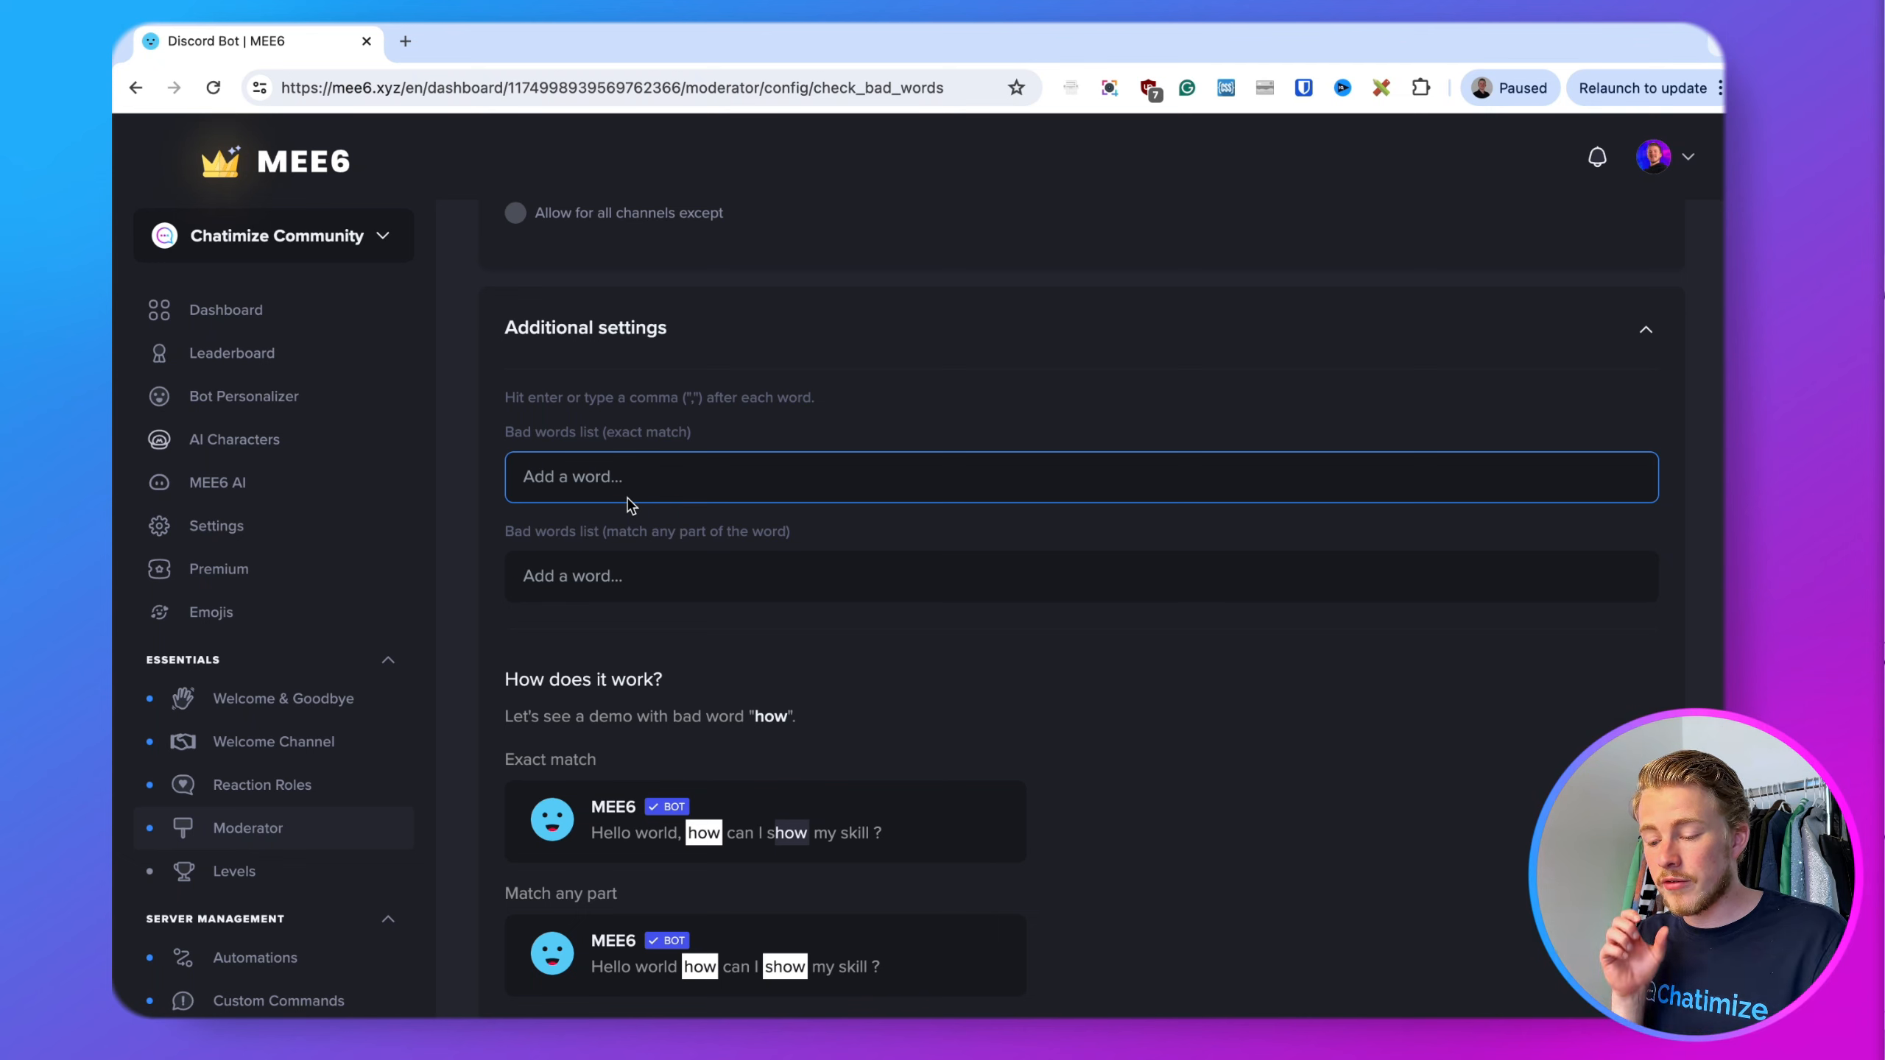
{"action": "left_click_drag", "start_coordinate": [607, 434], "coordinate": [692, 435]}
{"action": "left_click", "coordinate": [692, 435]}
{"action": "left_click_drag", "start_coordinate": [605, 532], "coordinate": [825, 535]}
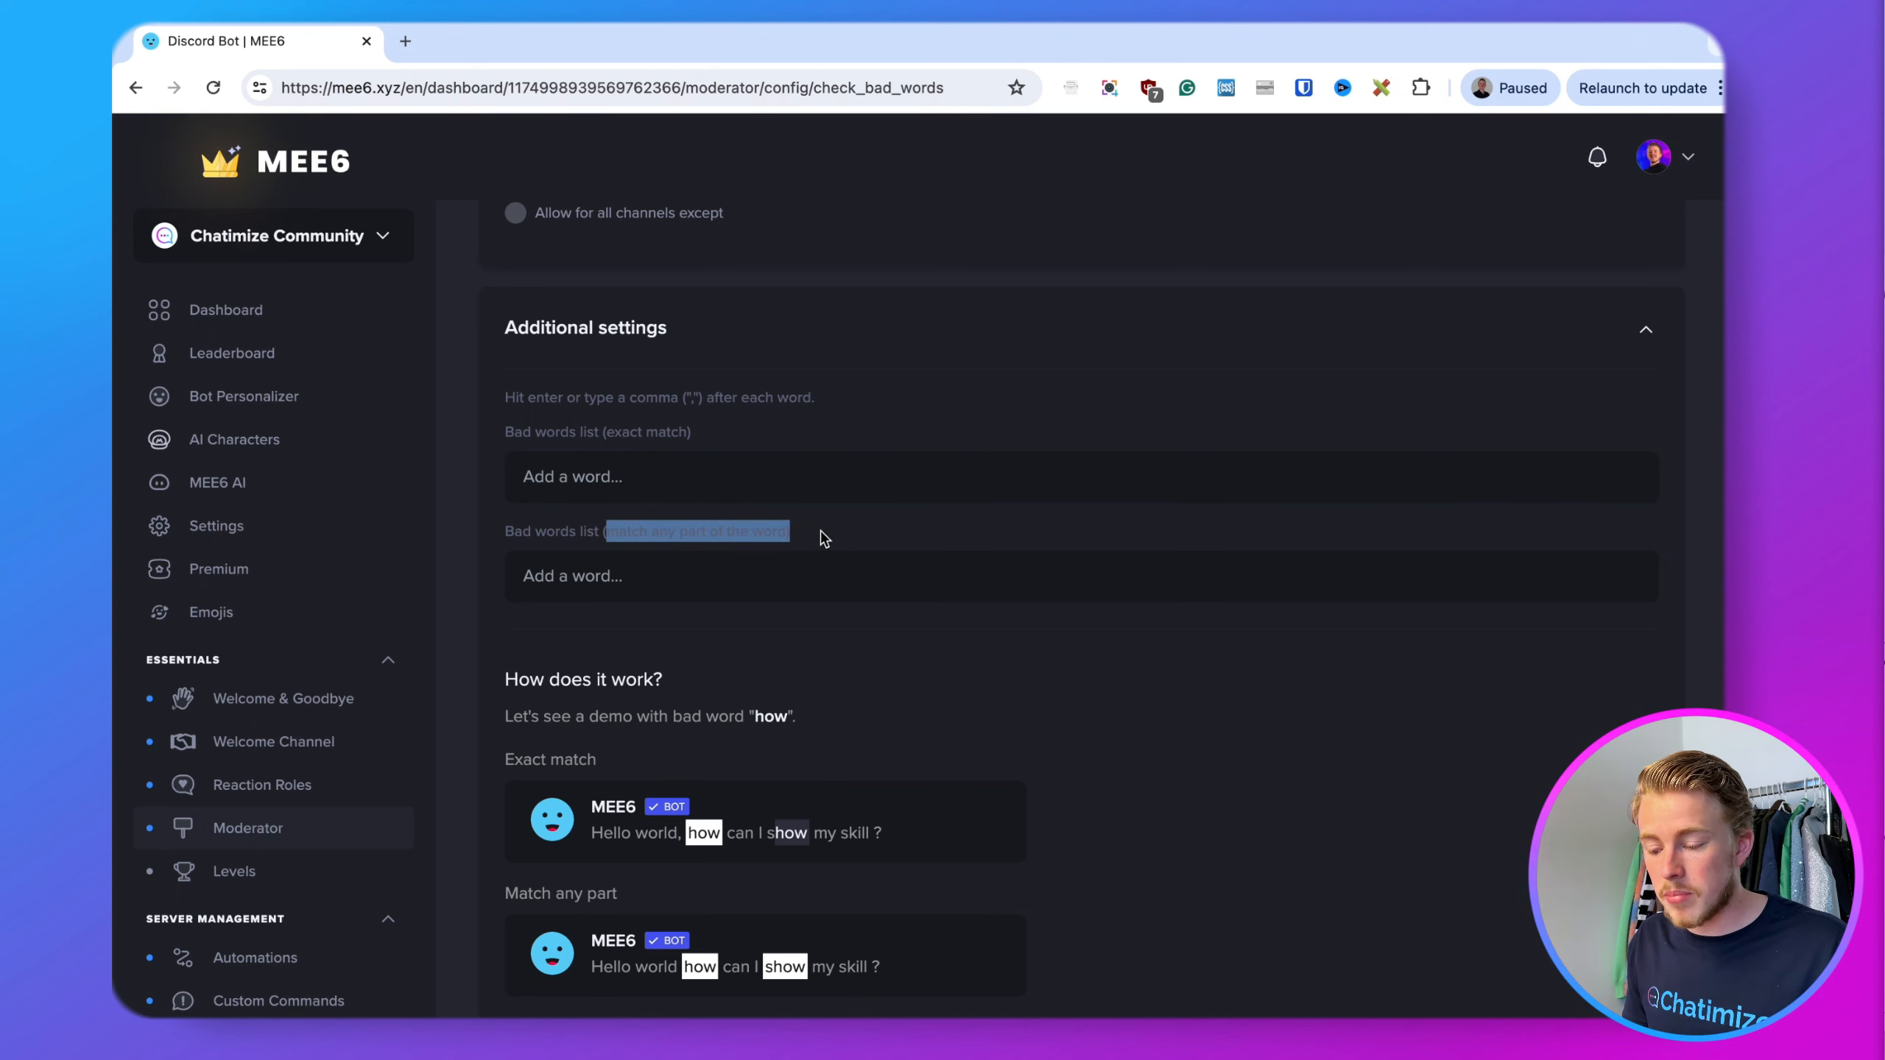
{"action": "left_click", "coordinate": [824, 538]}
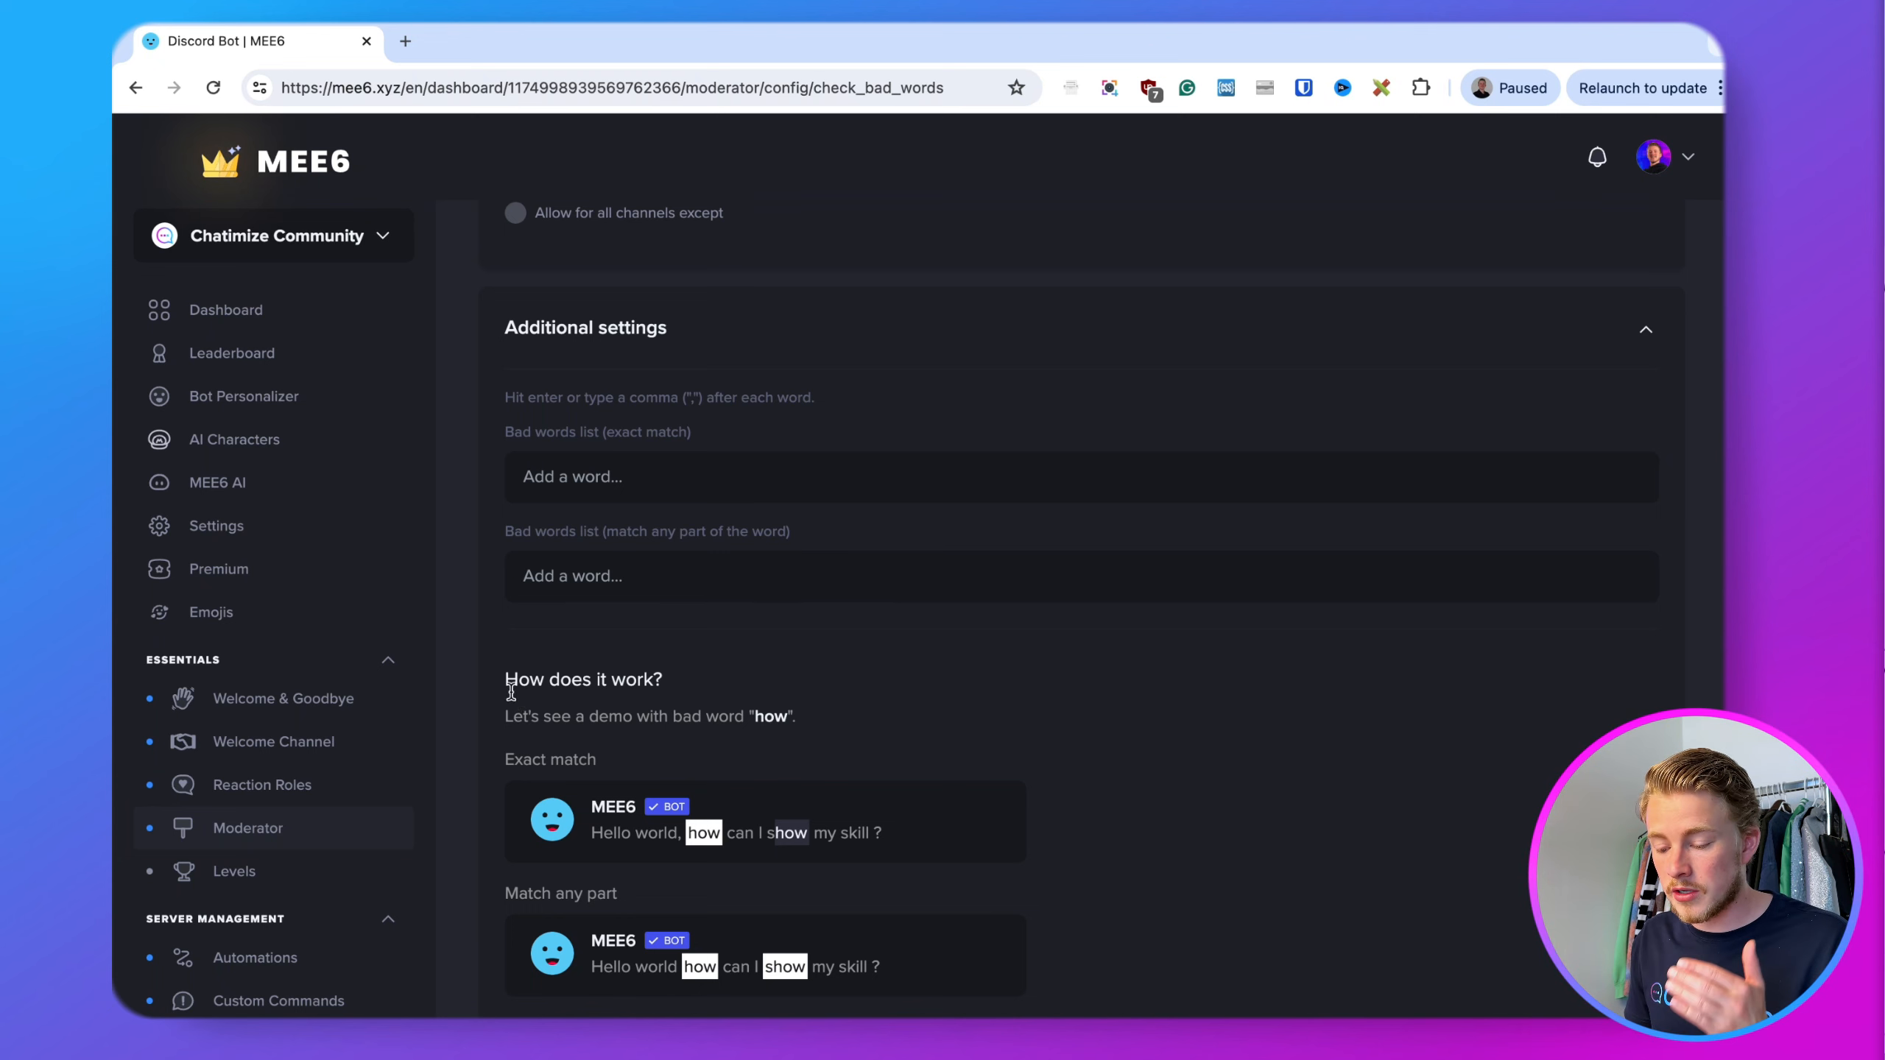
- Review the "How does it work?" demo comparing exact match with match any part for the word "how"
{"action": "left_click_drag", "start_coordinate": [507, 679], "coordinate": [963, 909]}
{"action": "left_click", "coordinate": [1150, 825]}
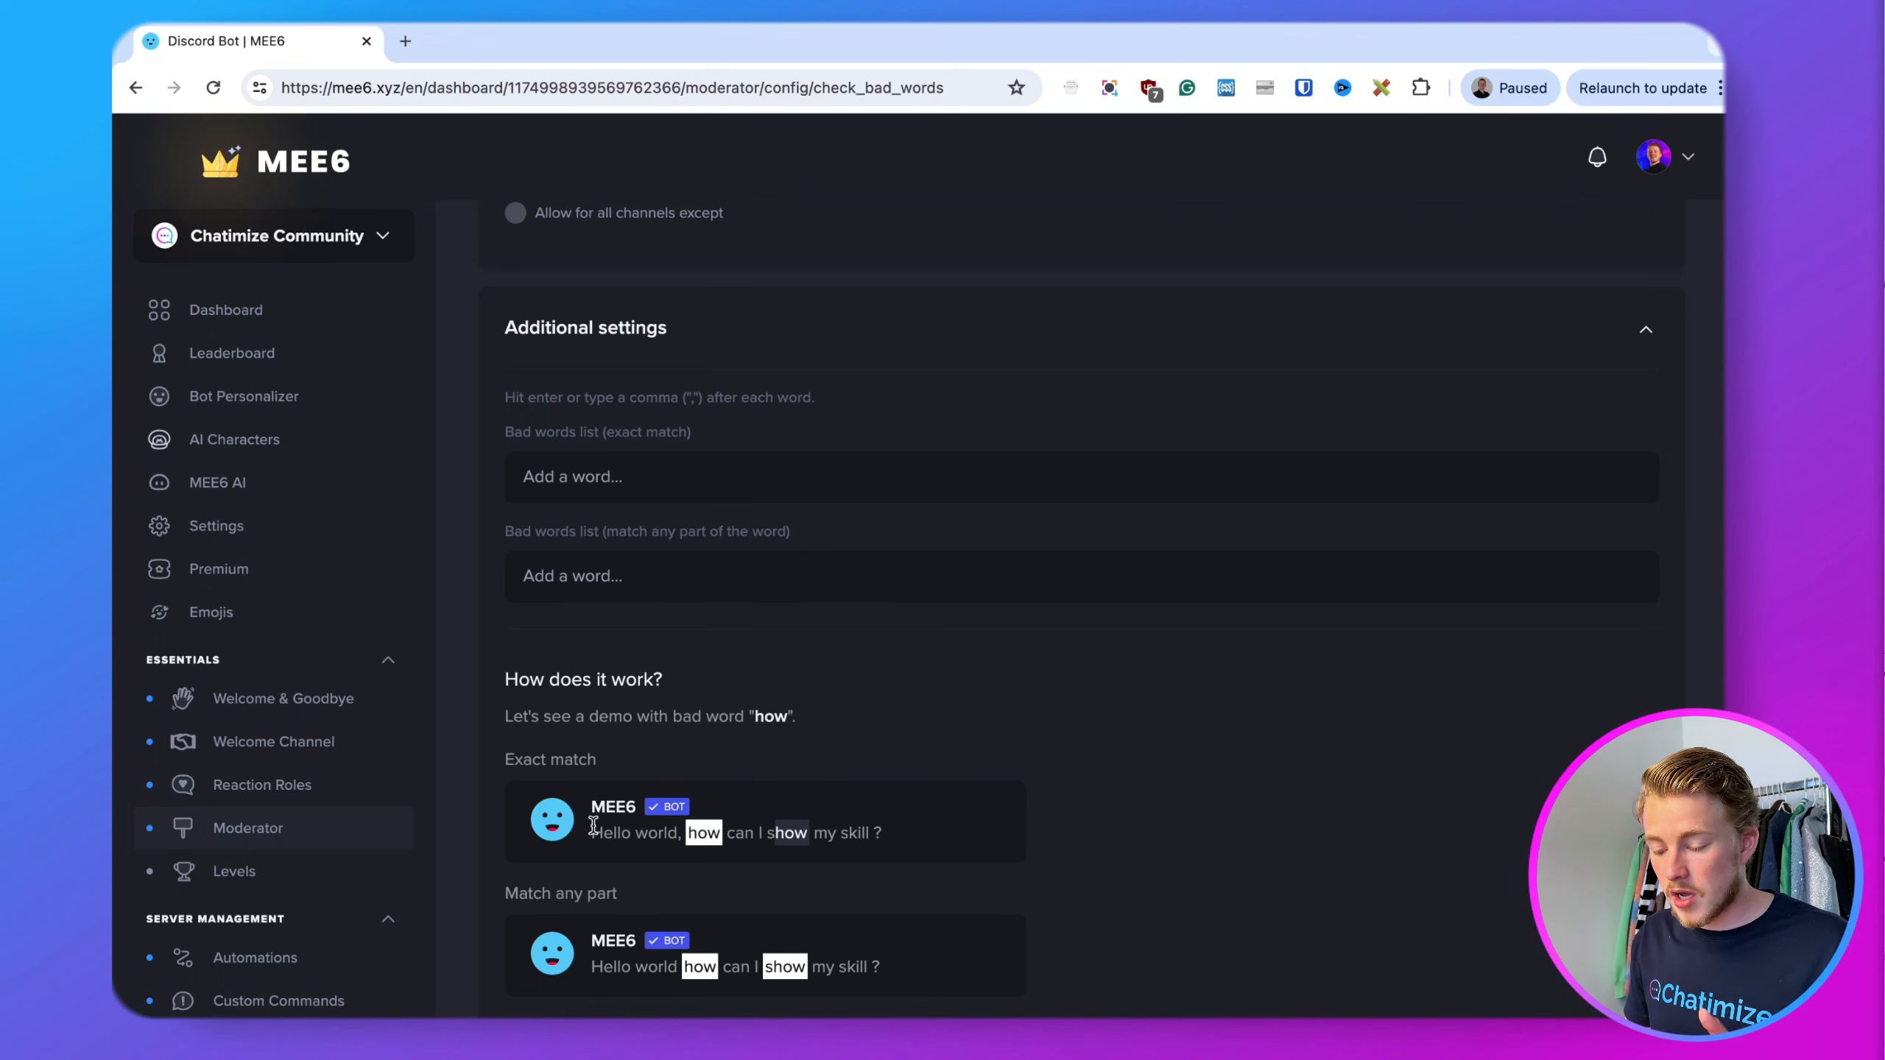
{"action": "double_click", "coordinate": [764, 717]}
{"action": "left_click", "coordinate": [759, 771]}
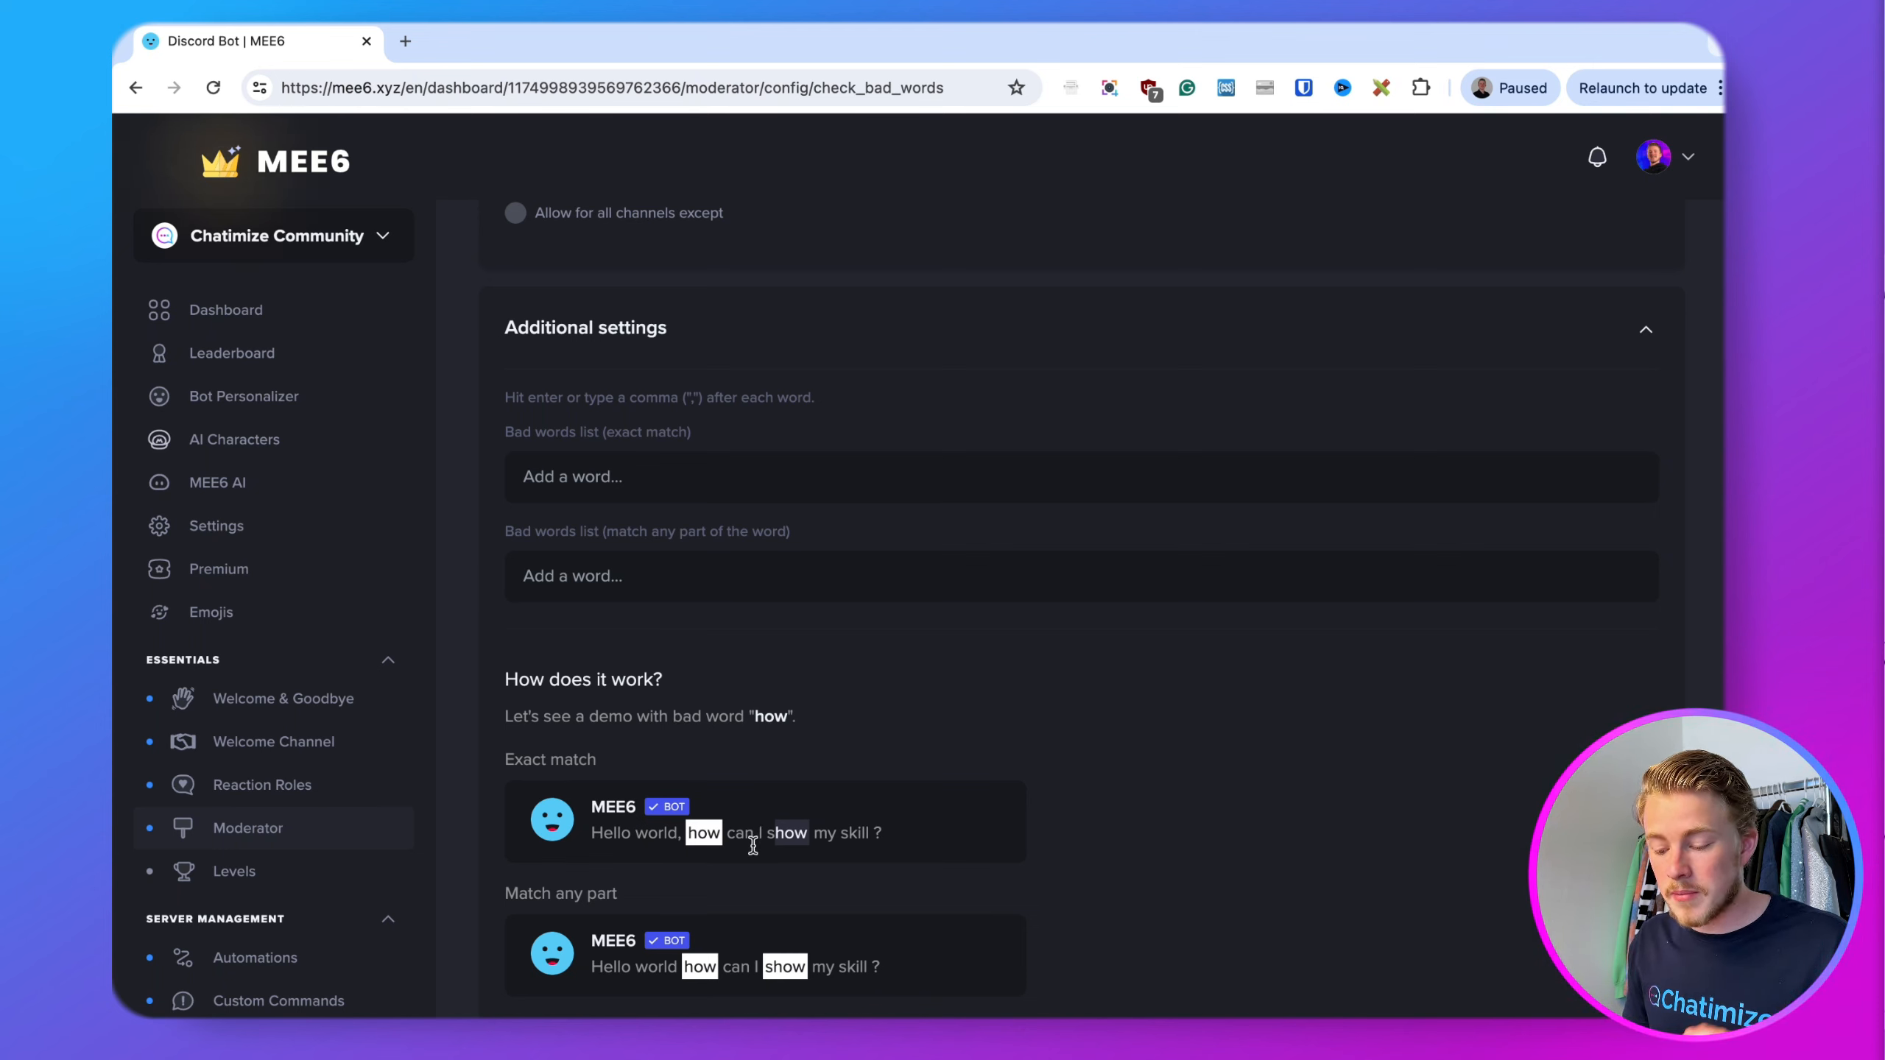
{"action": "double_click", "coordinate": [704, 834]}
{"action": "left_click", "coordinate": [715, 834]}
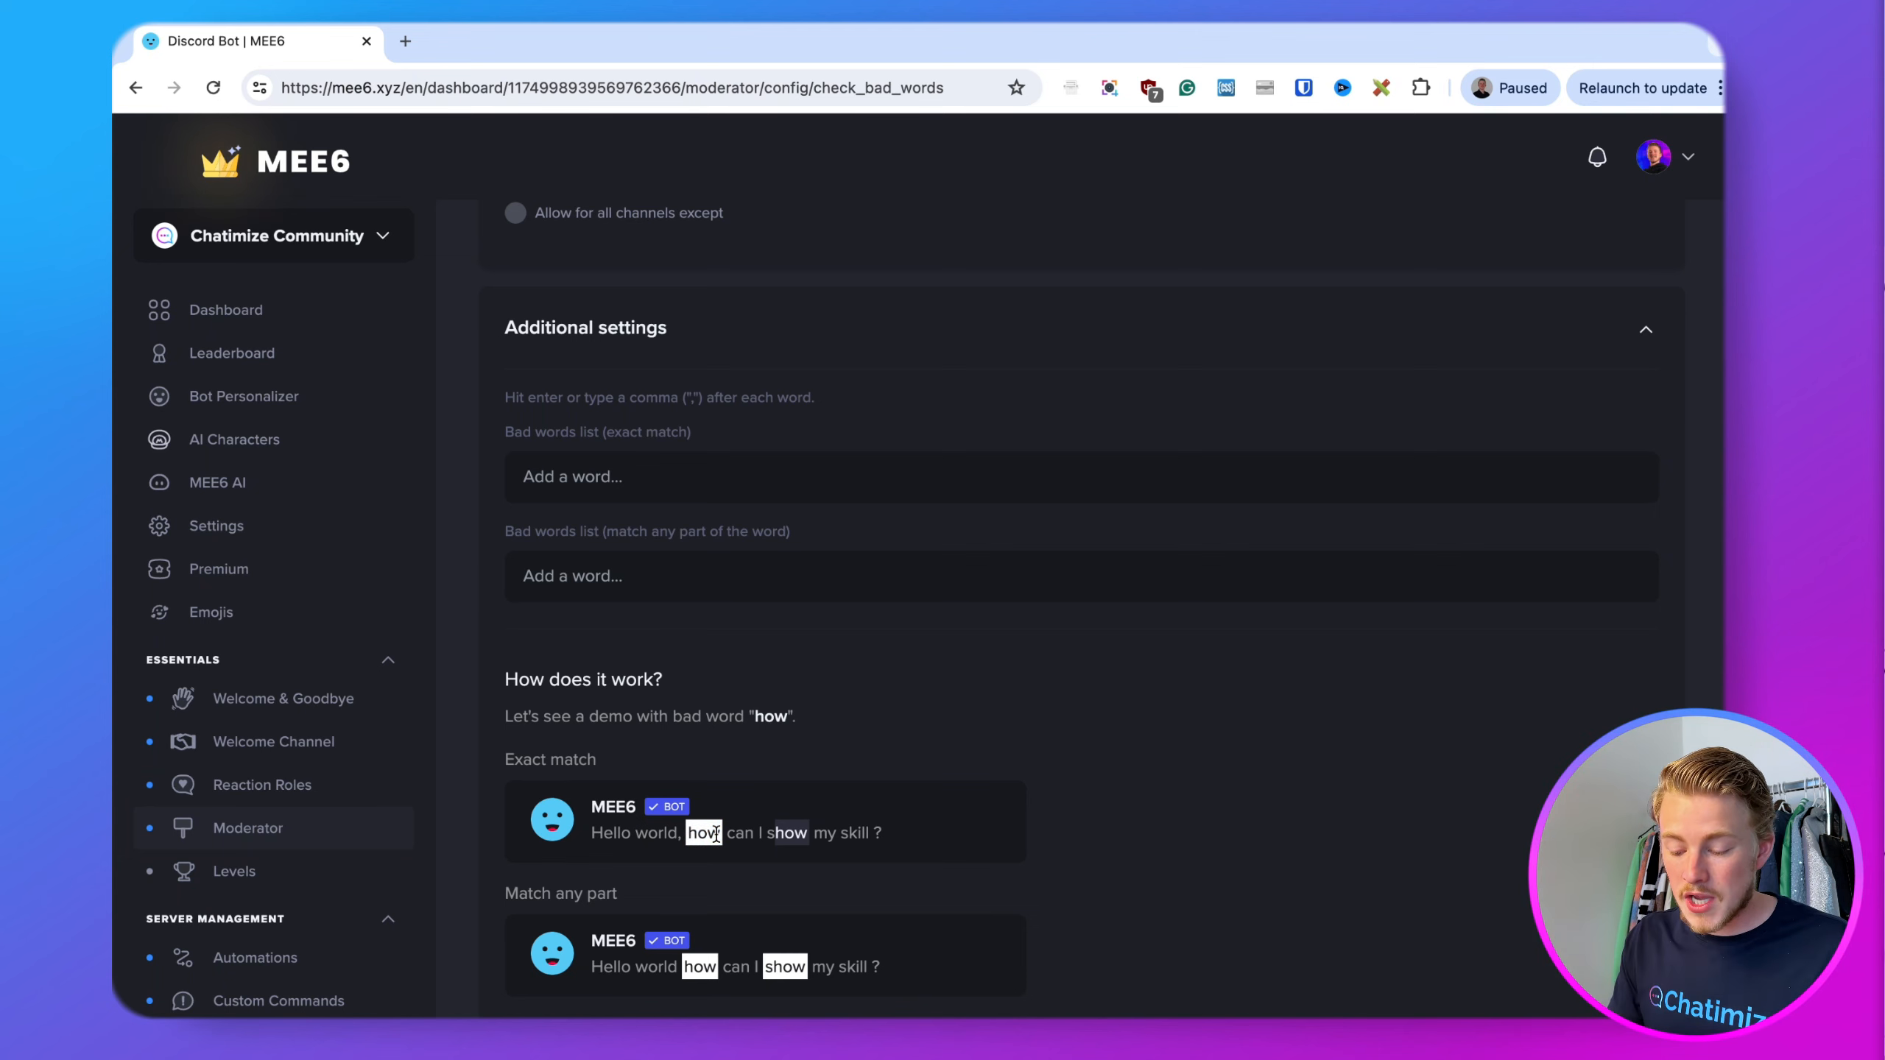
{"action": "triple_click", "coordinate": [785, 970]}
{"action": "left_click", "coordinate": [819, 667]}
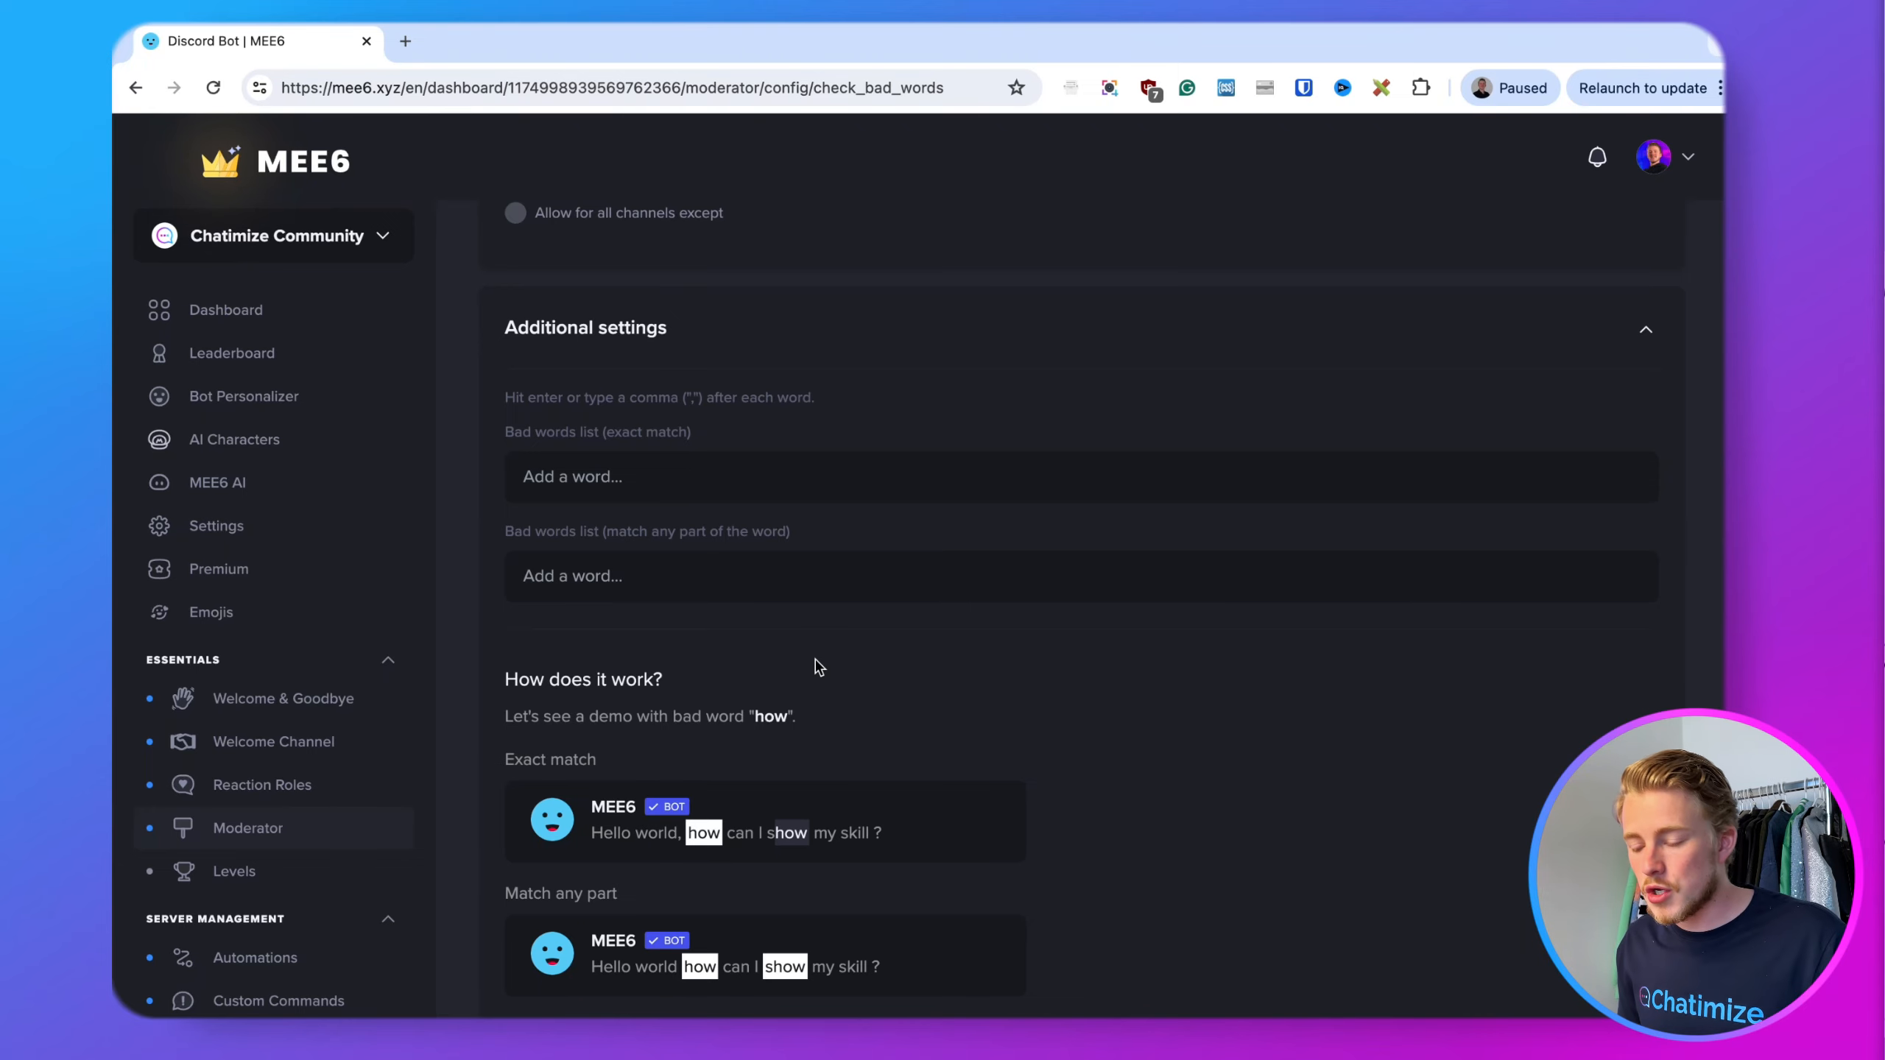
- Add the word "bad" to the exact-match bad words list
{"action": "left_click", "coordinate": [683, 472]}
{"action": "type", "text": "bad"}
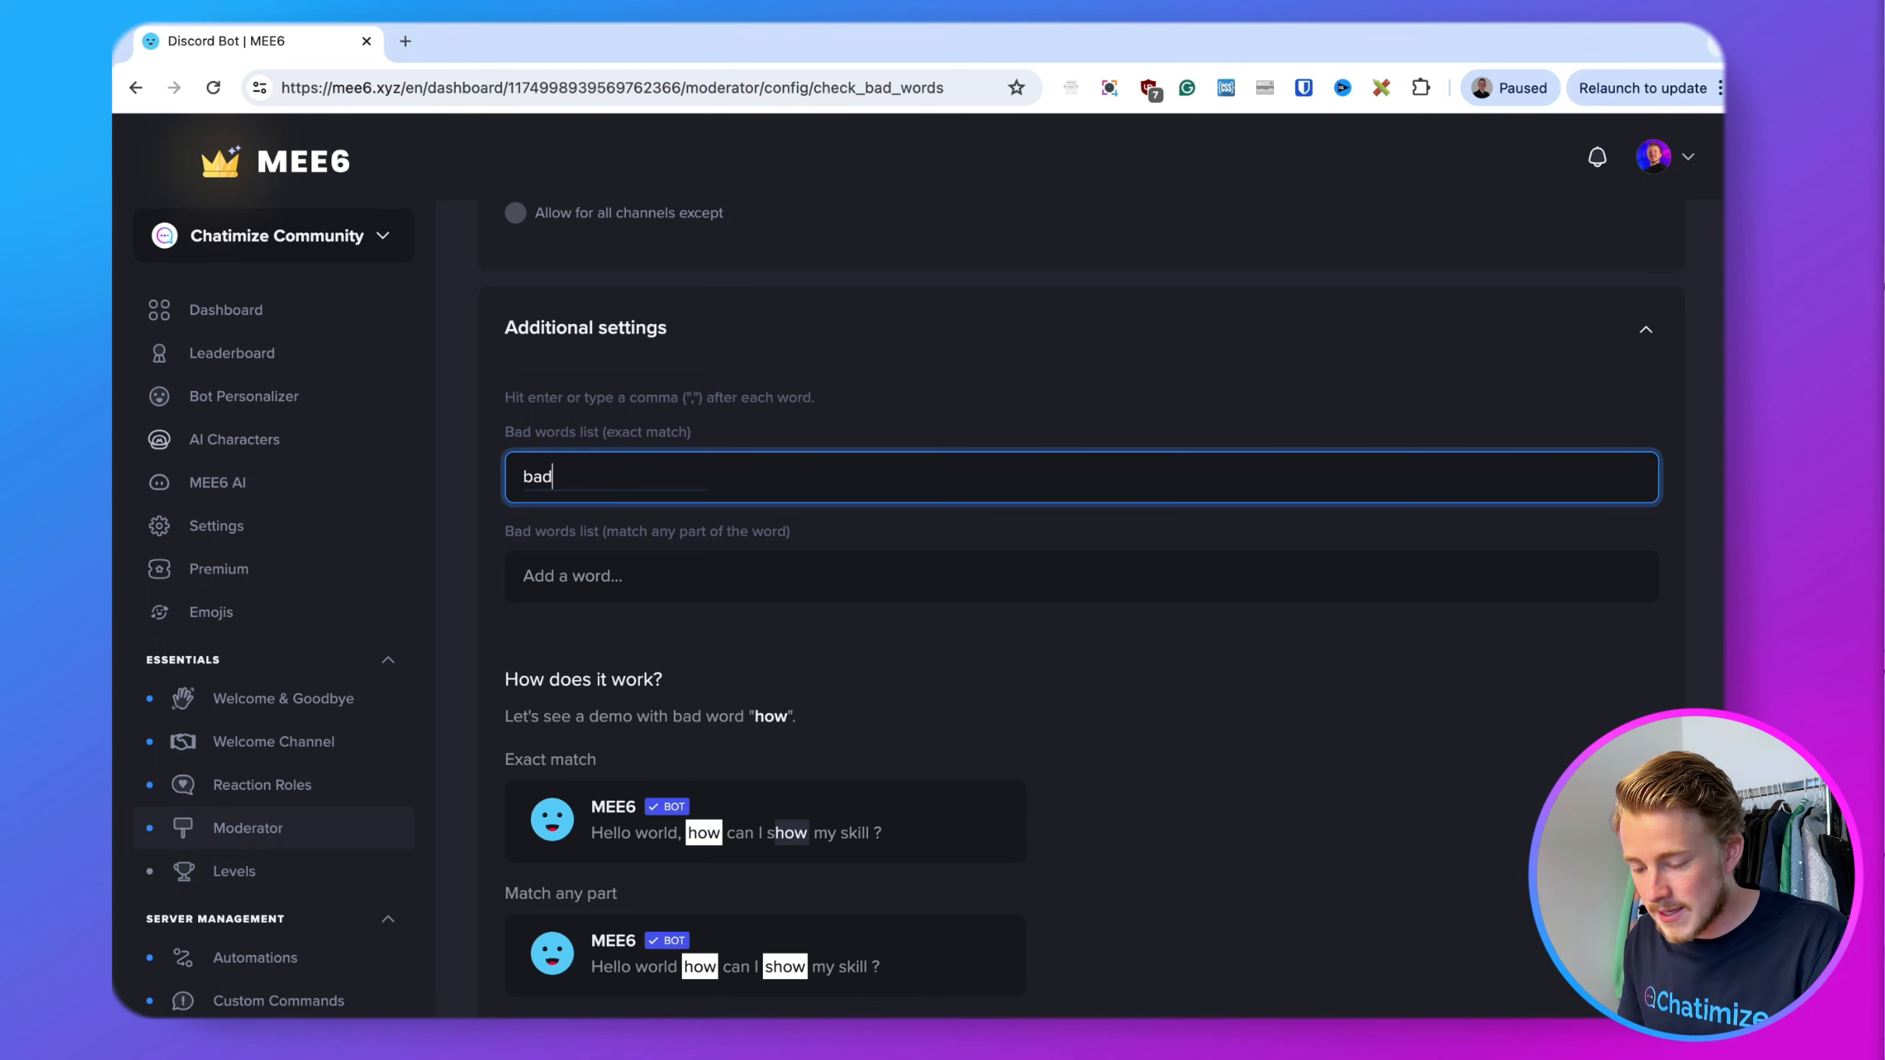
{"action": "key", "text": "Return"}
{"action": "left_click", "coordinate": [872, 430]}
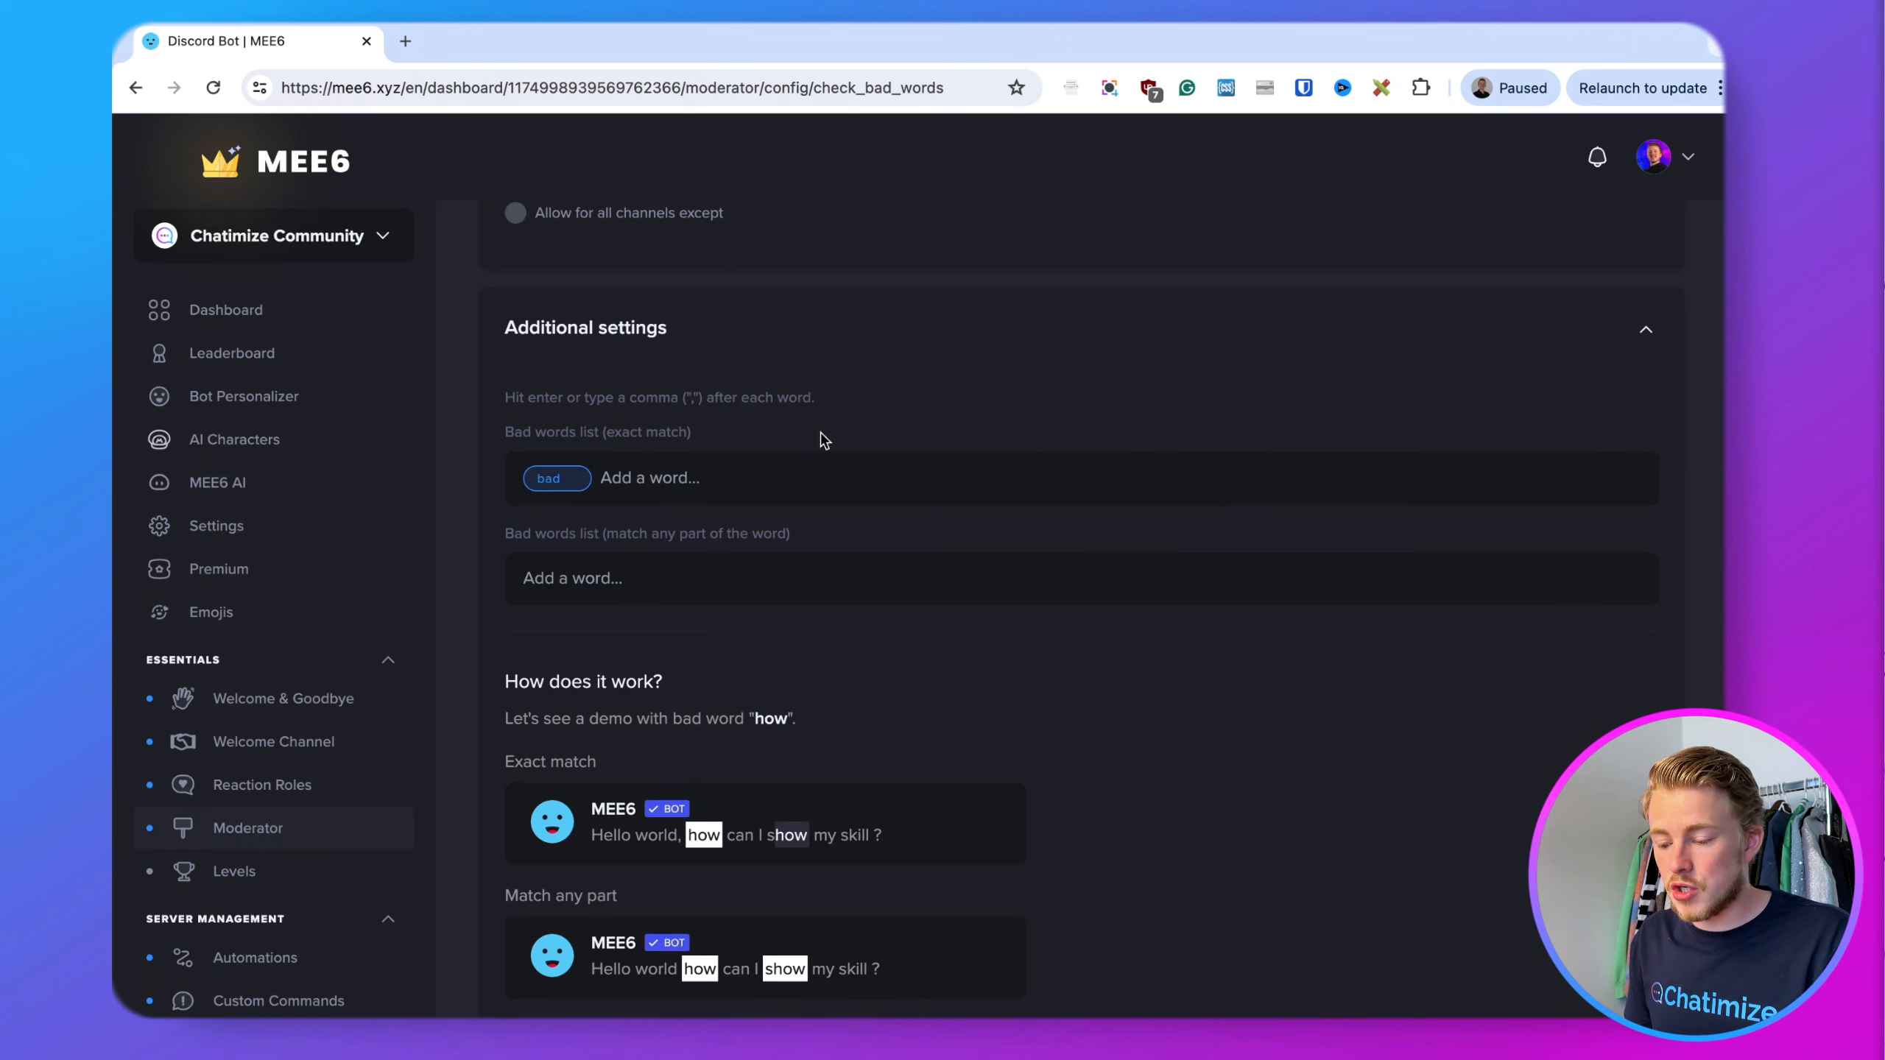
{"action": "left_click", "coordinate": [556, 475]}
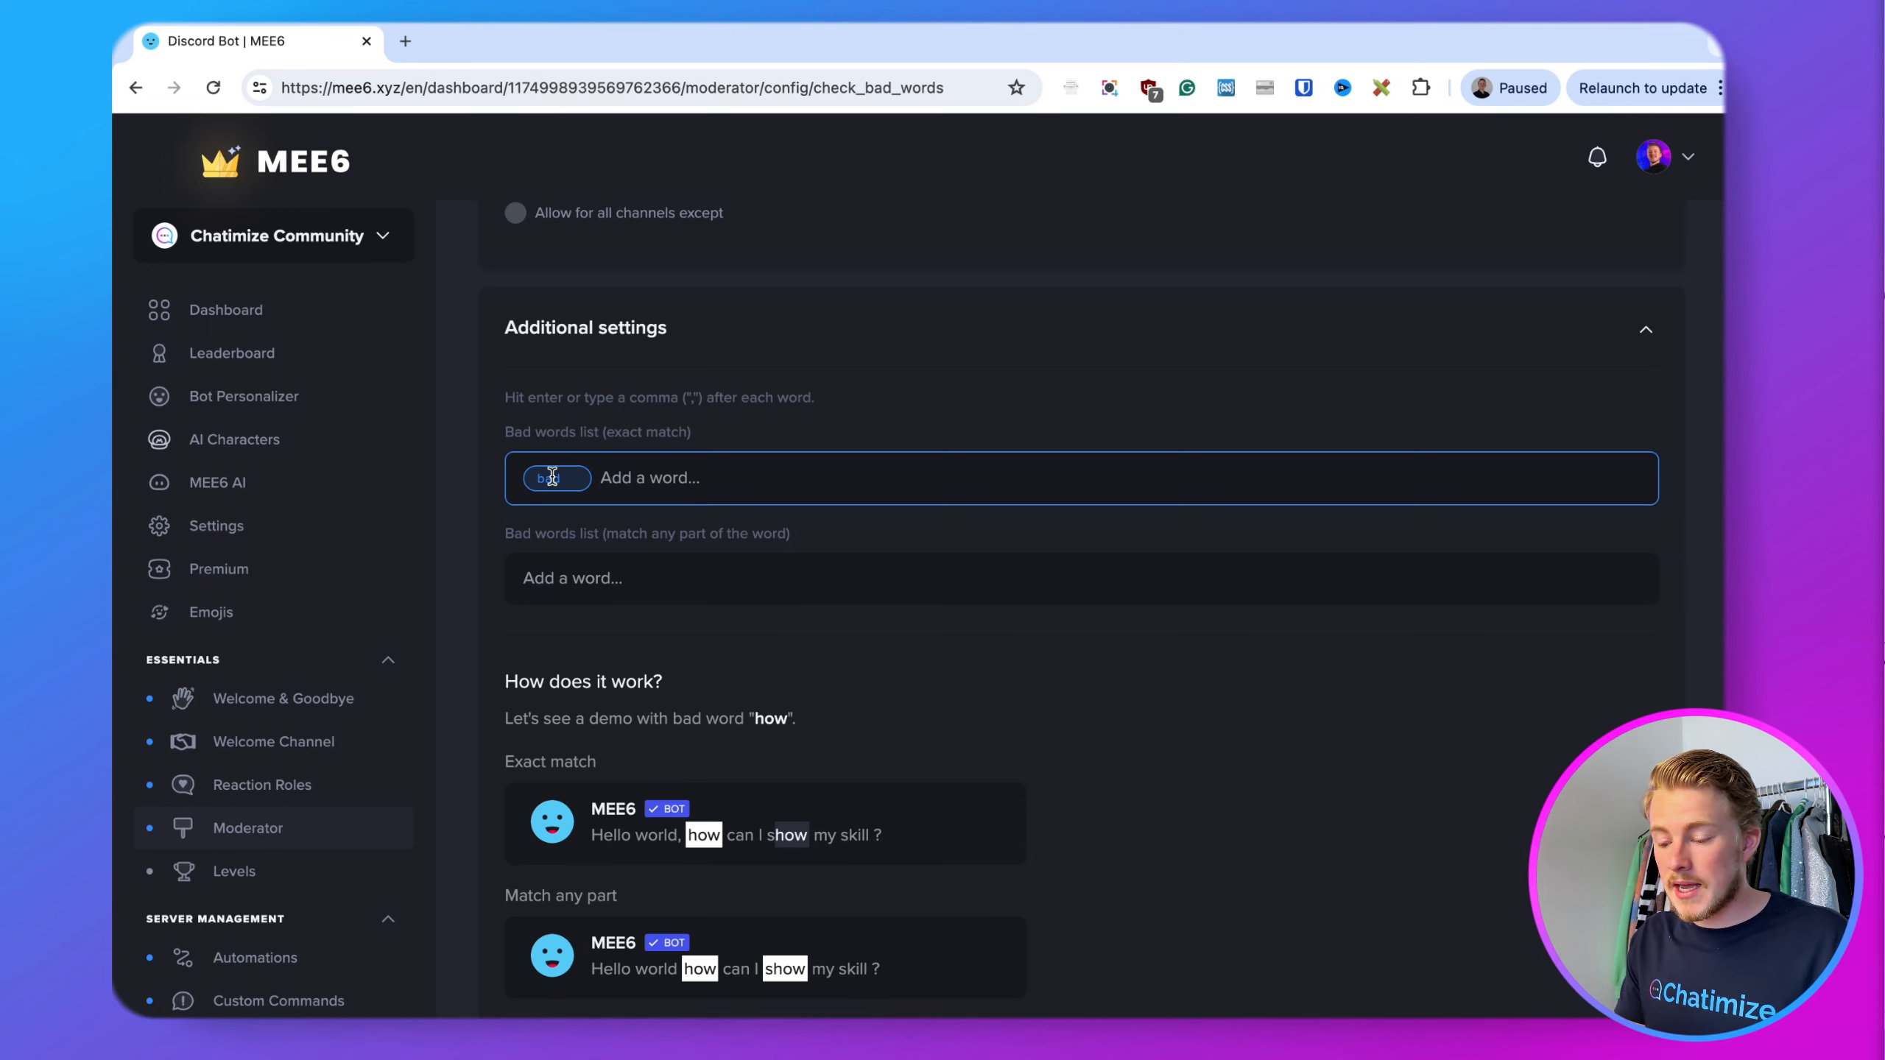
{"action": "scroll", "coordinate": [553, 476], "scroll_direction": "up", "scroll_amount": 8}
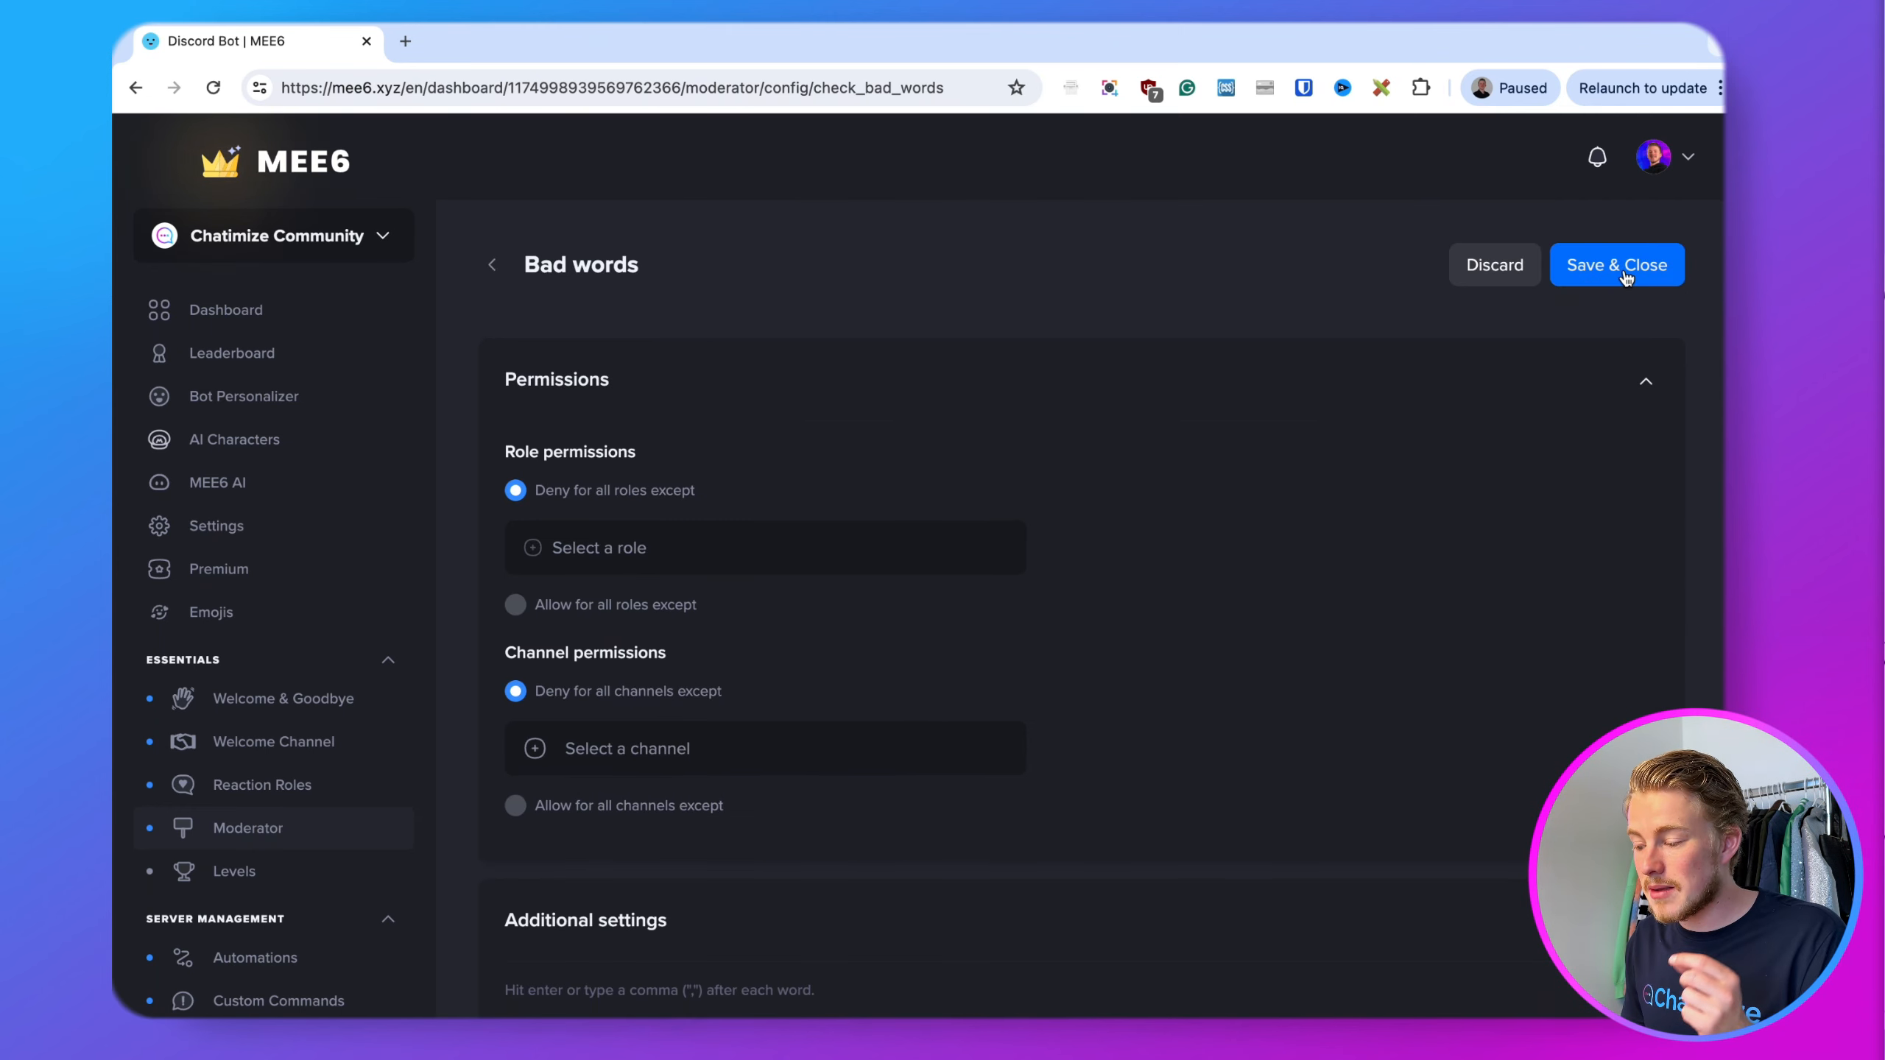
- Save the bad words settings and set the Bad words rule to Delete Message & Warn Member
{"action": "left_click", "coordinate": [1626, 278]}
{"action": "left_click", "coordinate": [693, 627]}
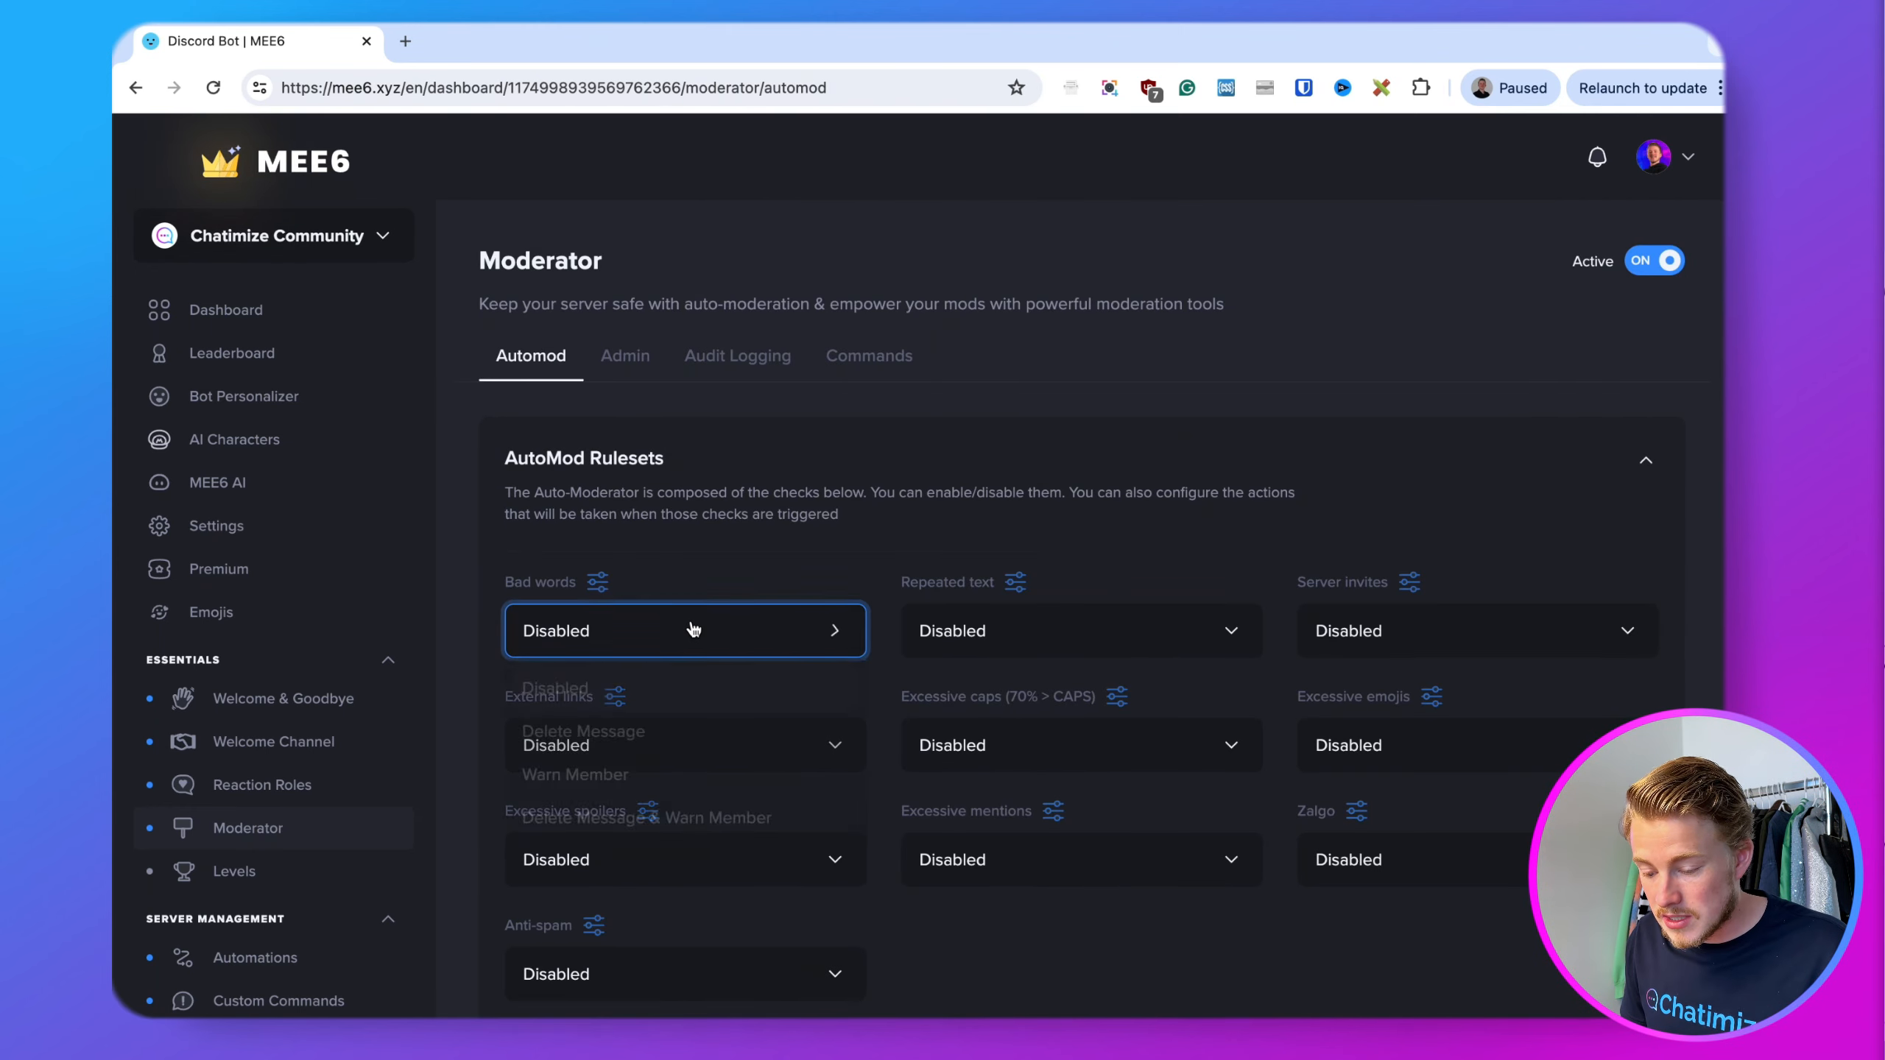
{"action": "left_click", "coordinate": [692, 819]}
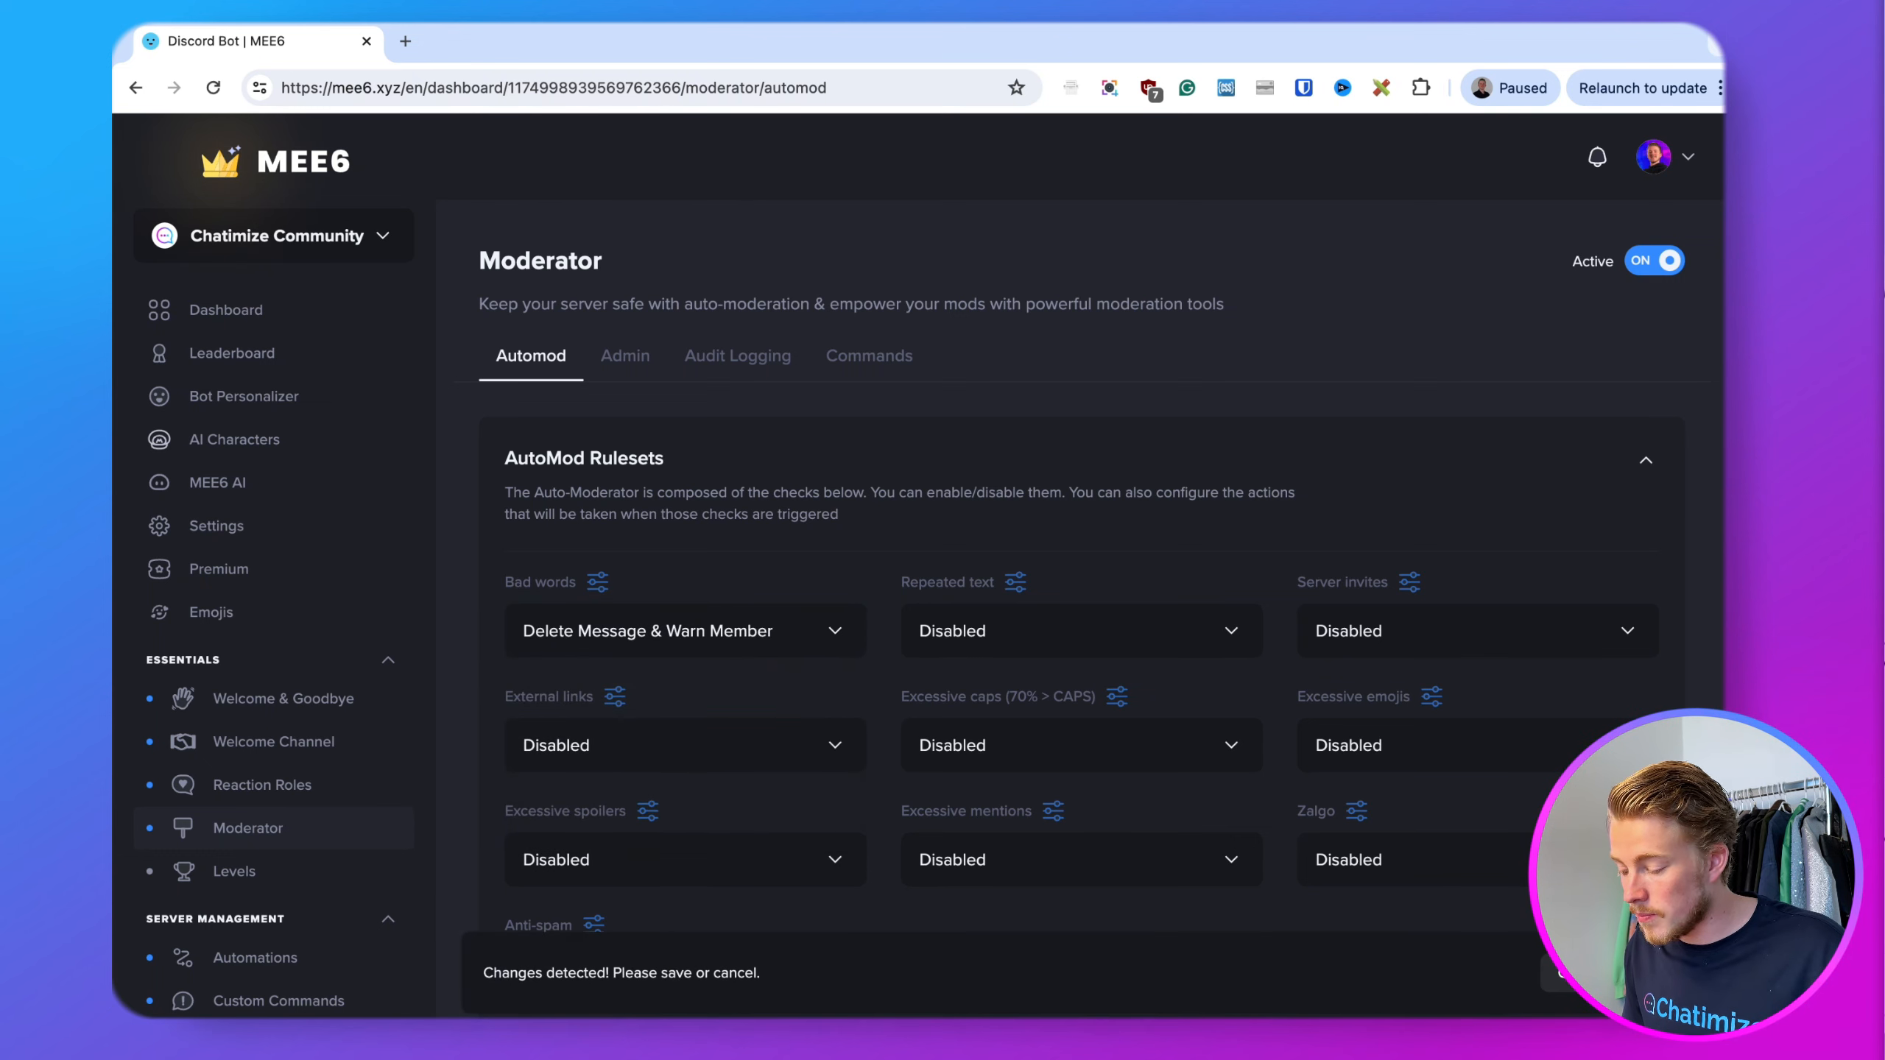
- Check the Bad words rule's permissions and word lists, and return to the AutoMod rulesets
{"action": "left_click", "coordinate": [598, 584]}
{"action": "scroll", "coordinate": [703, 745], "scroll_direction": "down", "scroll_amount": 2}
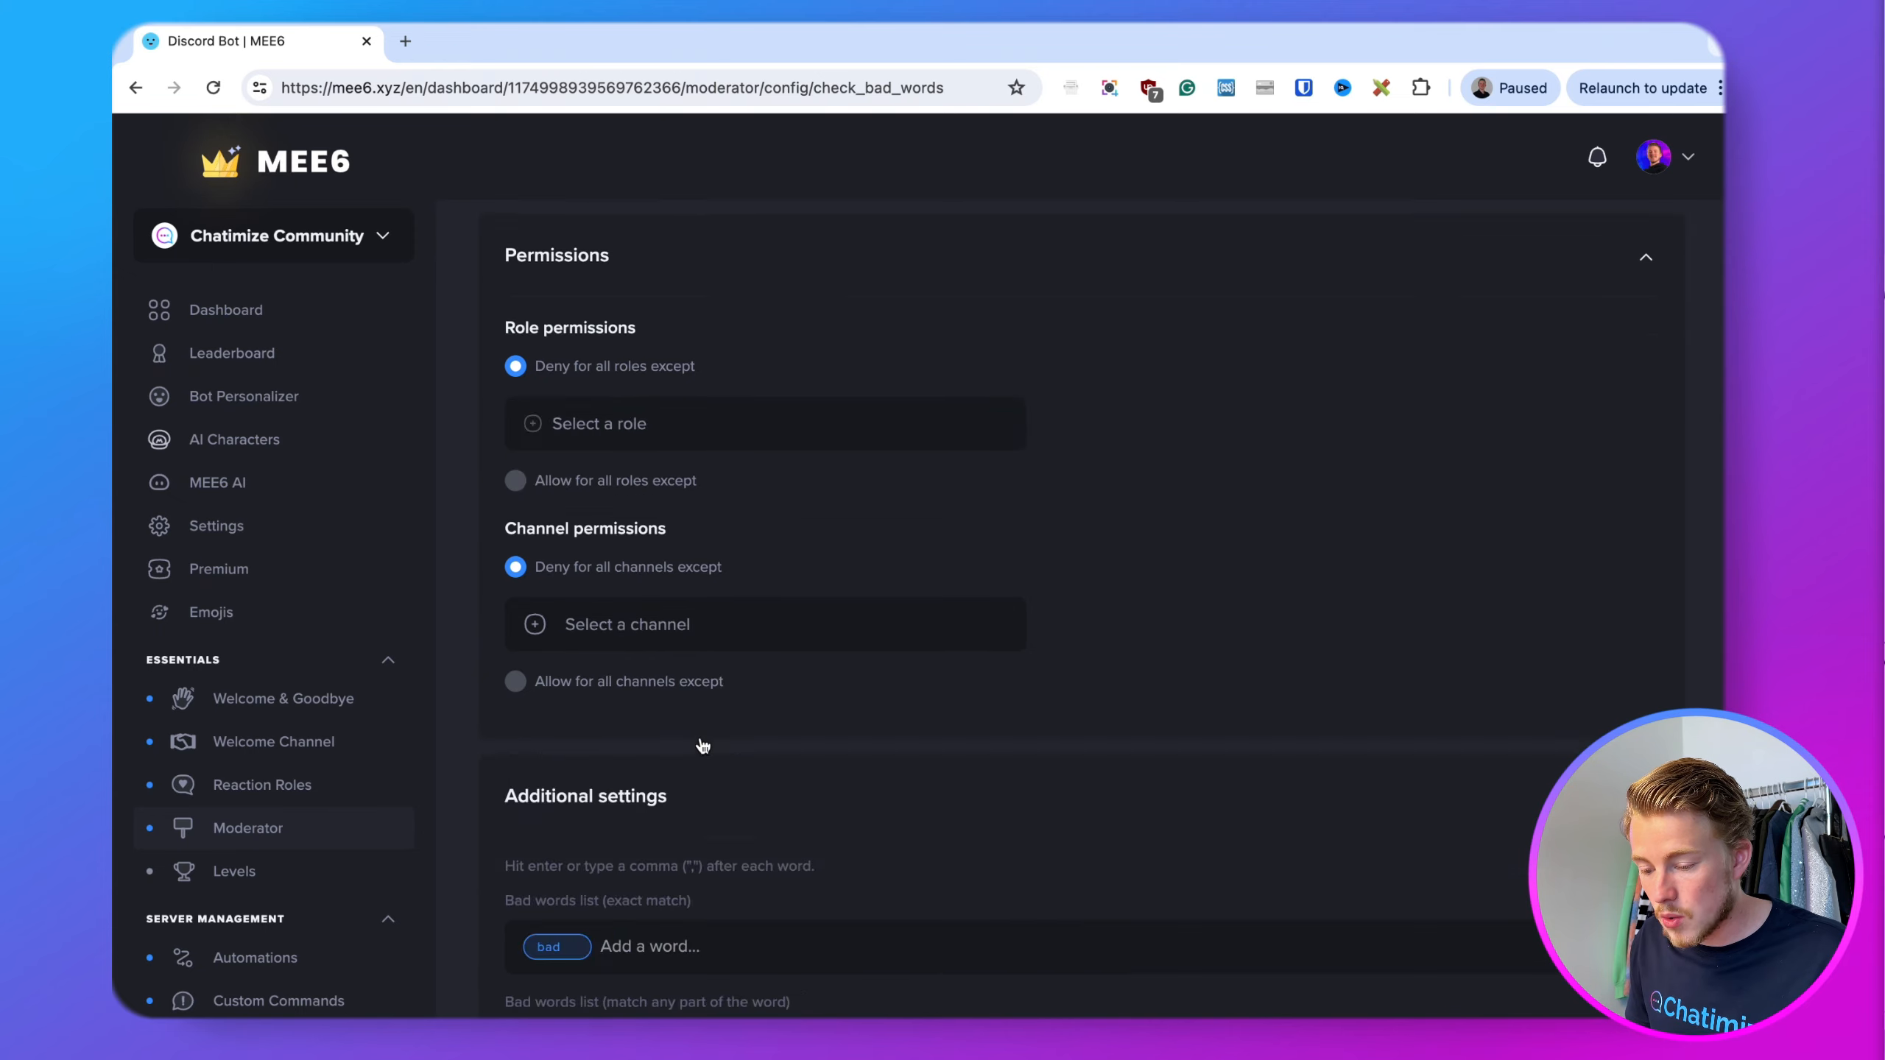
{"action": "scroll", "coordinate": [703, 746], "scroll_direction": "down", "scroll_amount": 5}
{"action": "scroll", "coordinate": [703, 742], "scroll_direction": "up", "scroll_amount": 7}
{"action": "scroll", "coordinate": [703, 742], "scroll_direction": "down", "scroll_amount": 4}
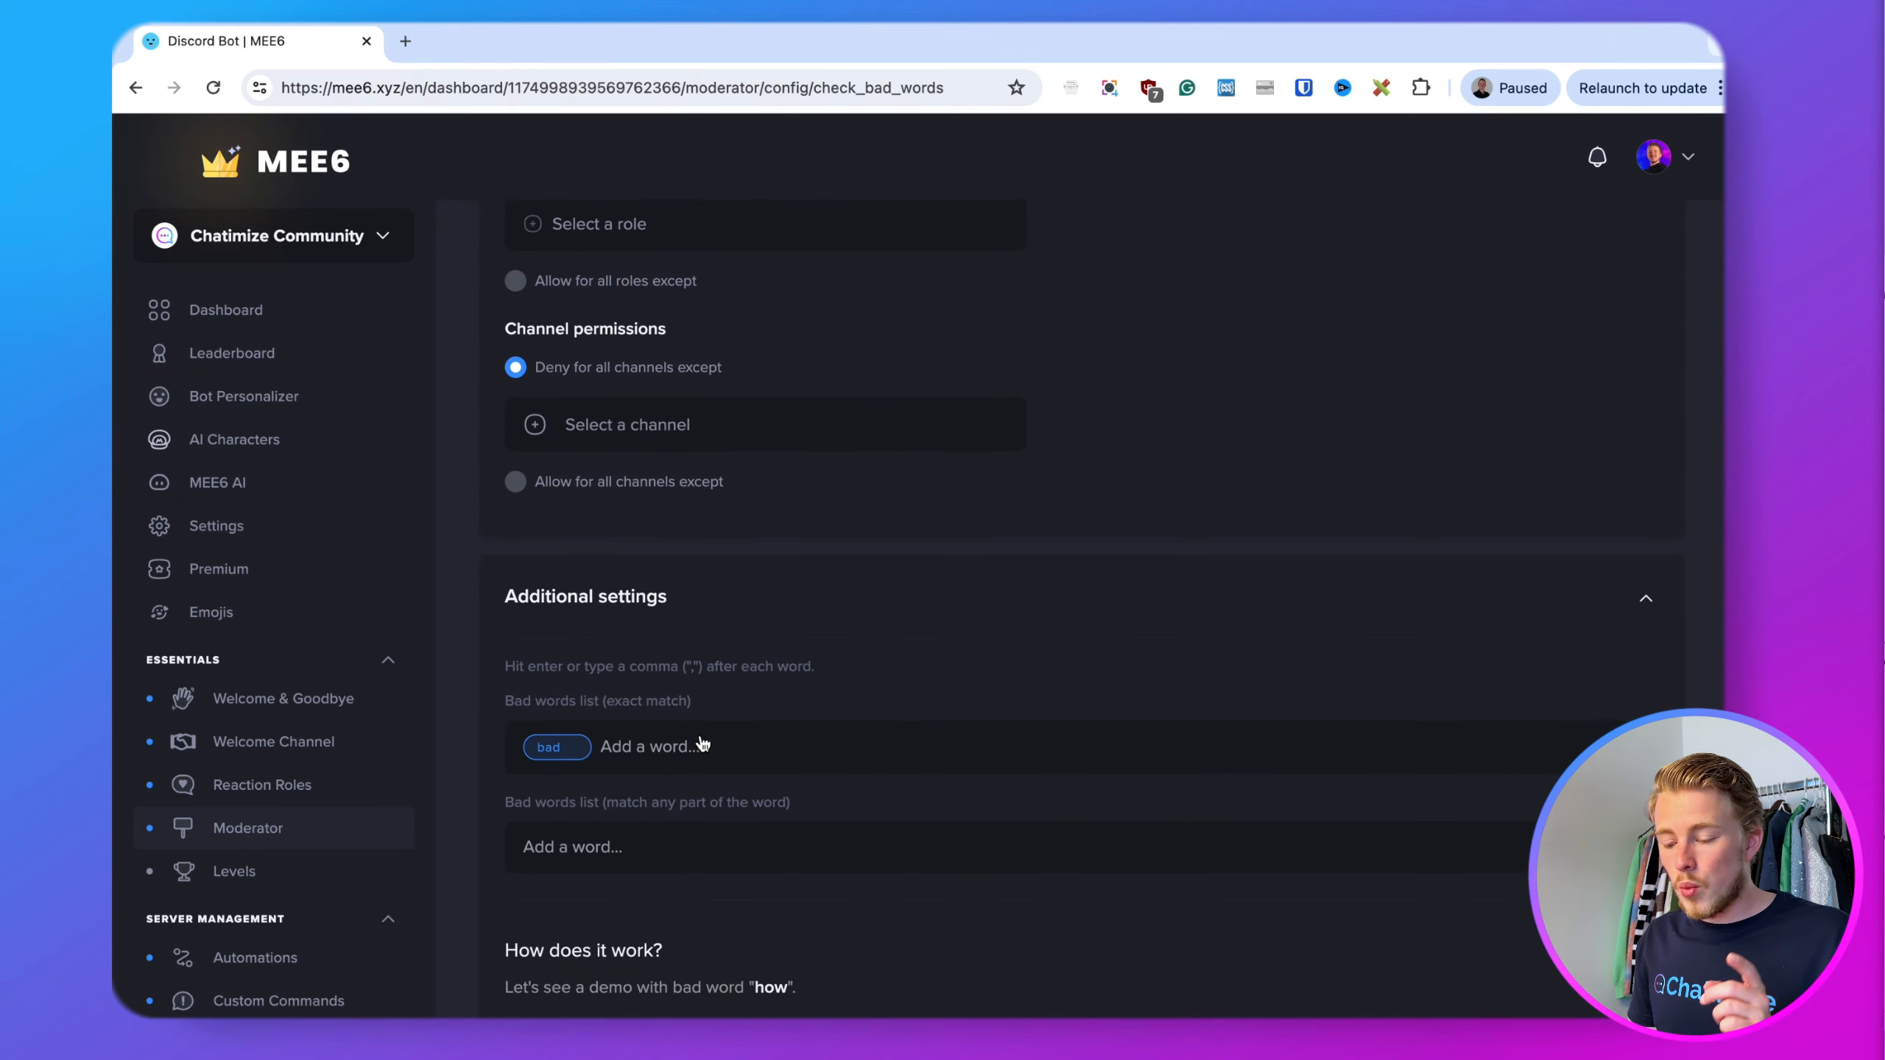
{"action": "scroll", "coordinate": [702, 744], "scroll_direction": "up", "scroll_amount": 4}
{"action": "left_click", "coordinate": [494, 269]}
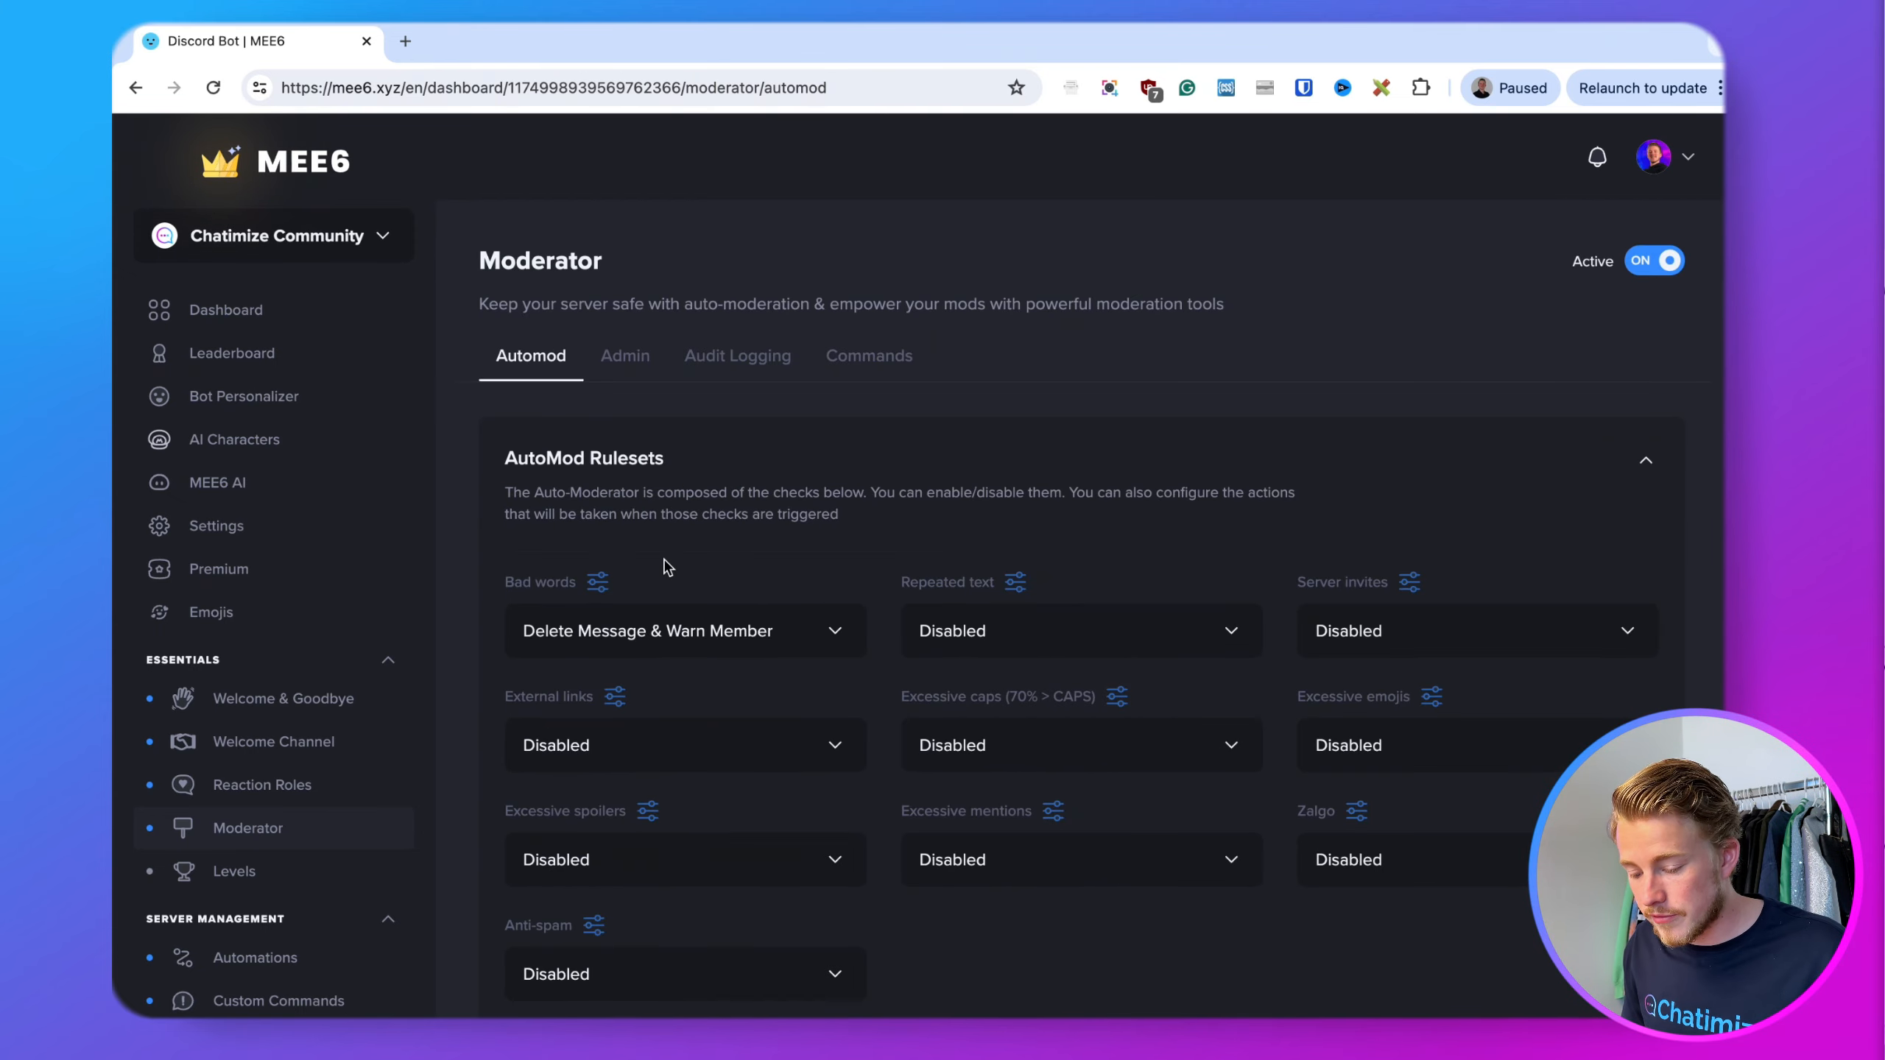
- Examine the Automated Actions rule, including its available punishments and infraction counts, without changing them
{"action": "scroll", "coordinate": [661, 560], "scroll_direction": "down", "scroll_amount": 6}
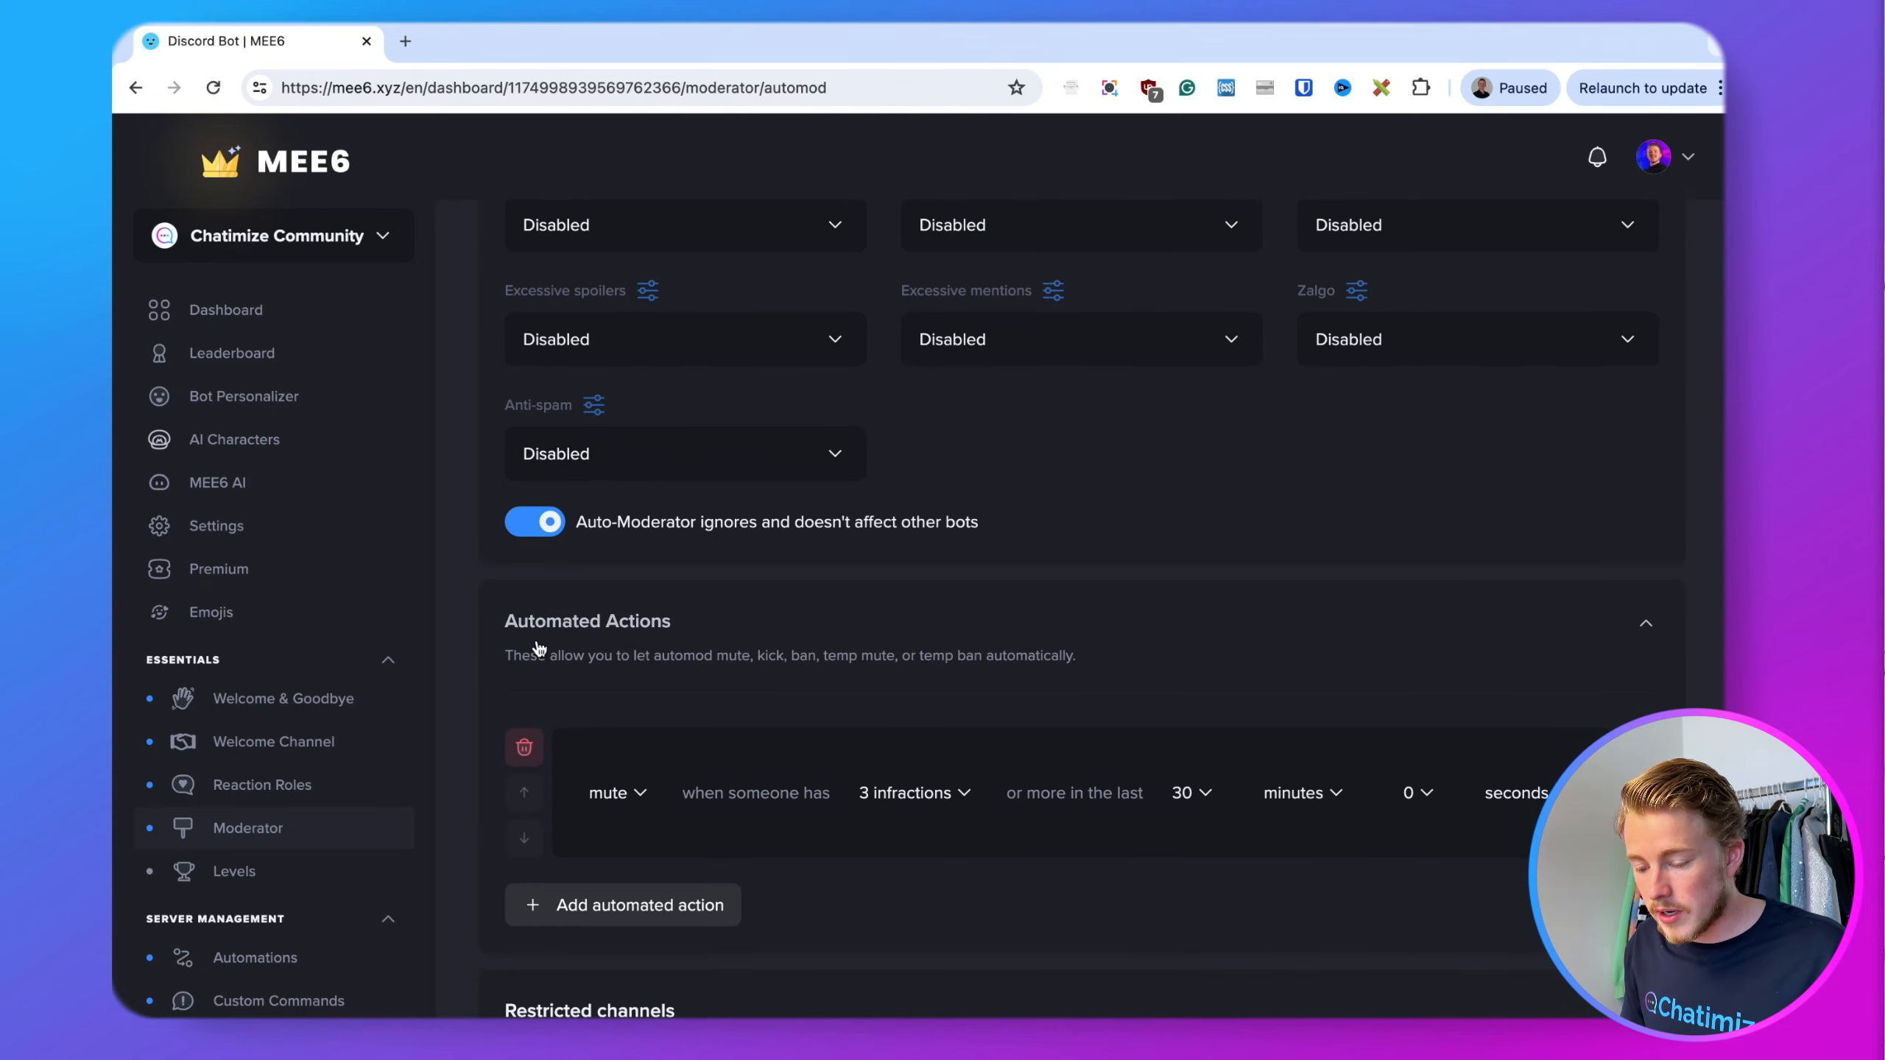
{"action": "left_click", "coordinate": [790, 630]}
{"action": "left_click", "coordinate": [796, 631]}
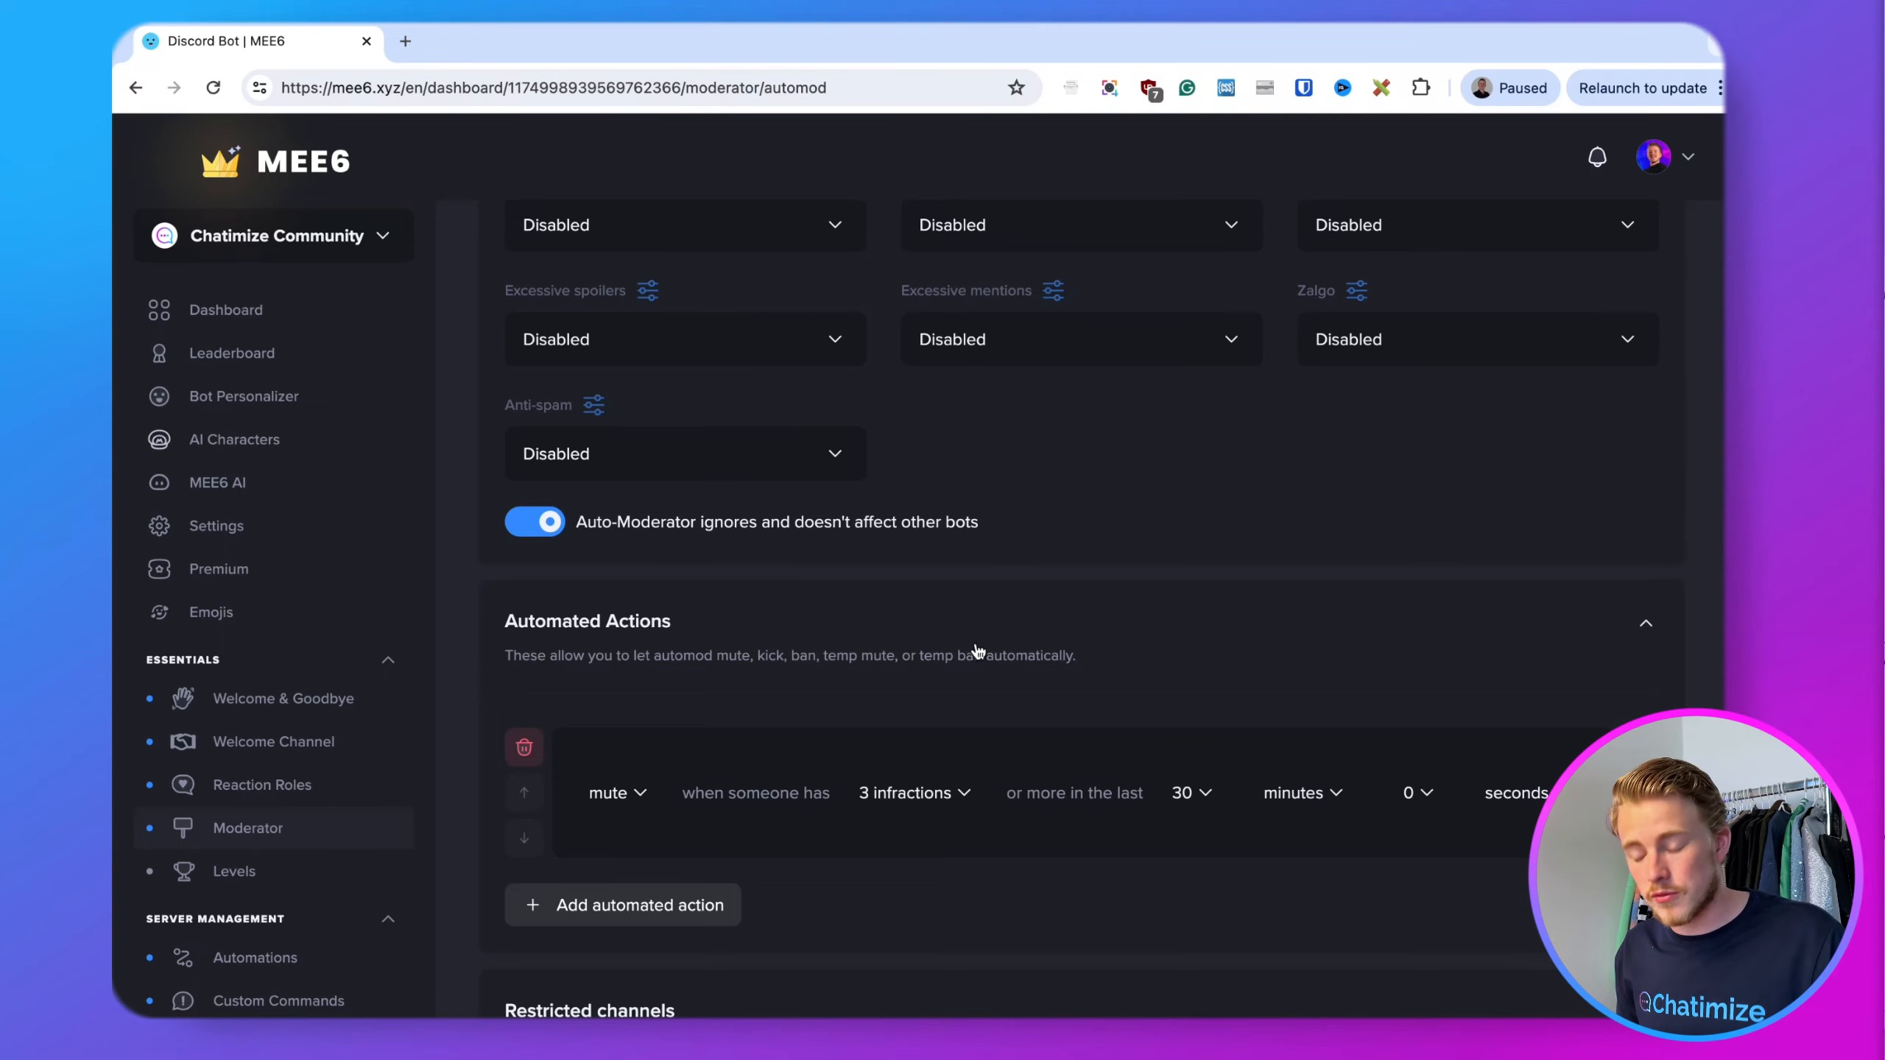
{"action": "scroll", "coordinate": [977, 651], "scroll_direction": "down", "scroll_amount": 1}
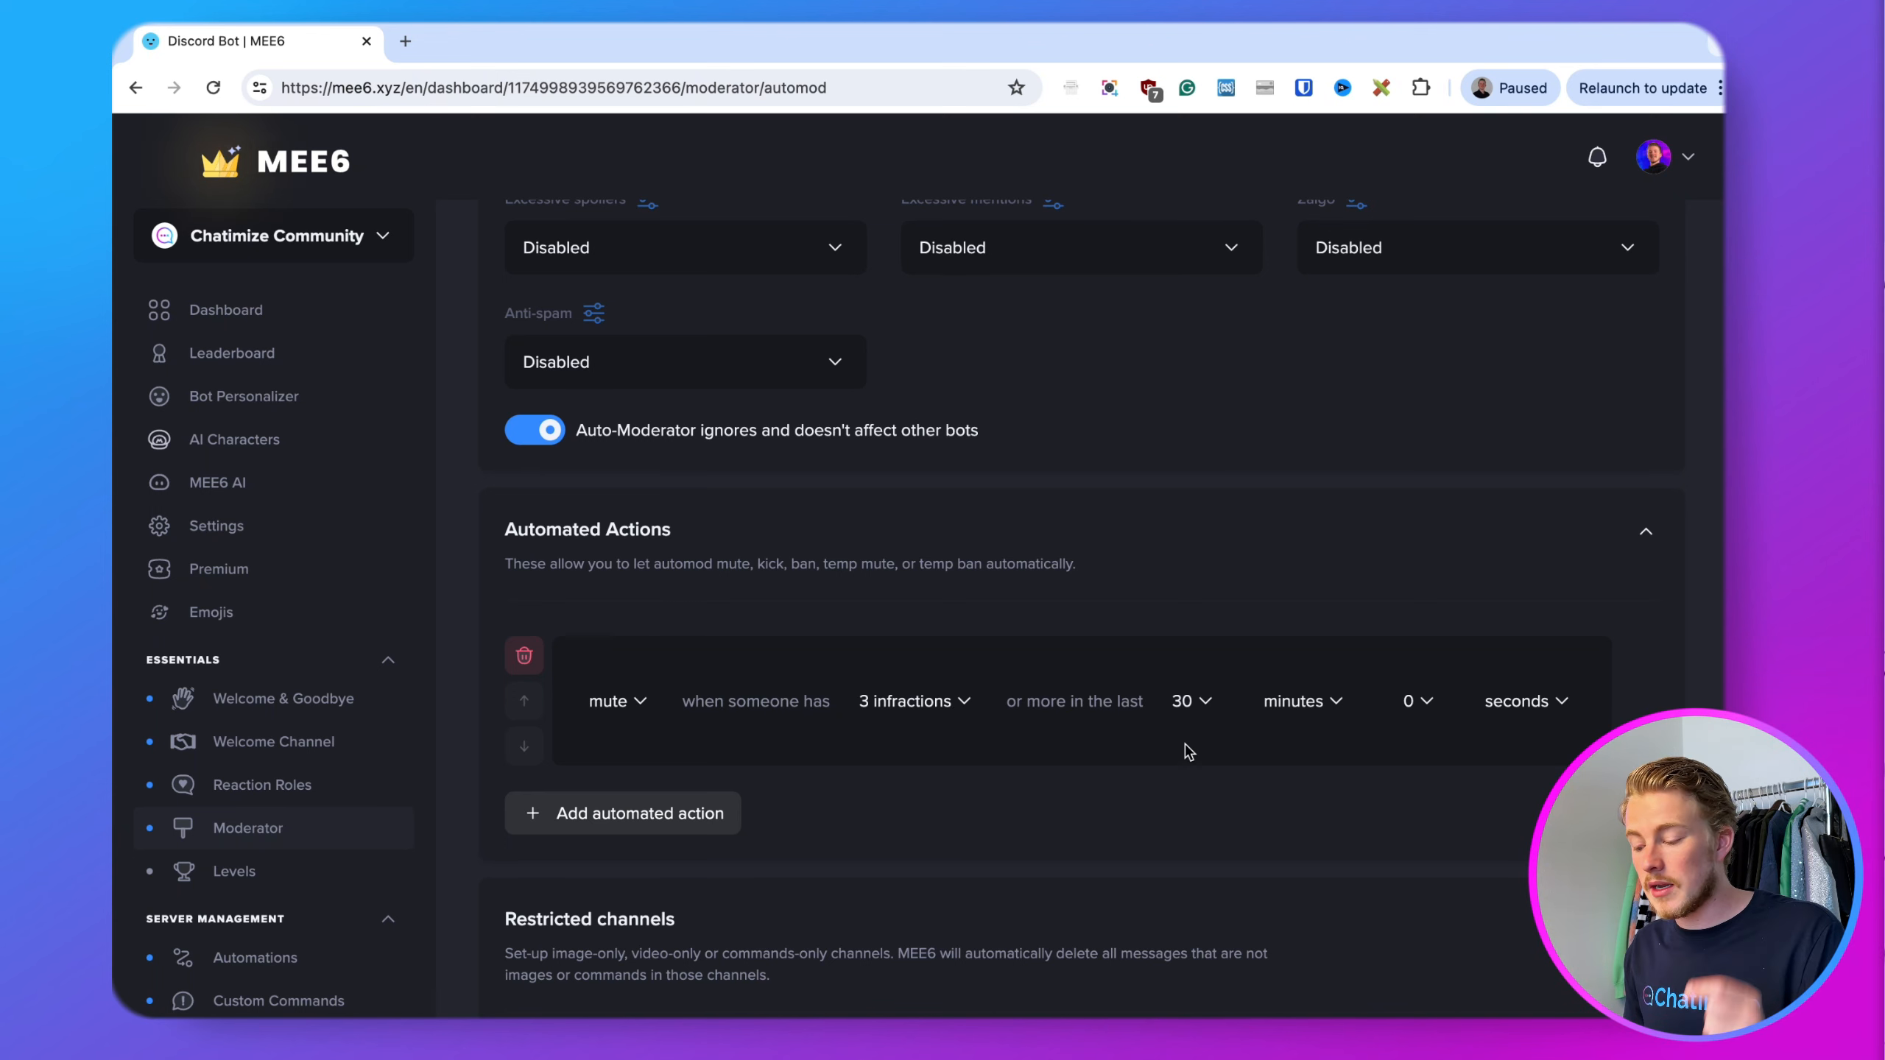
{"action": "left_click", "coordinate": [635, 702]}
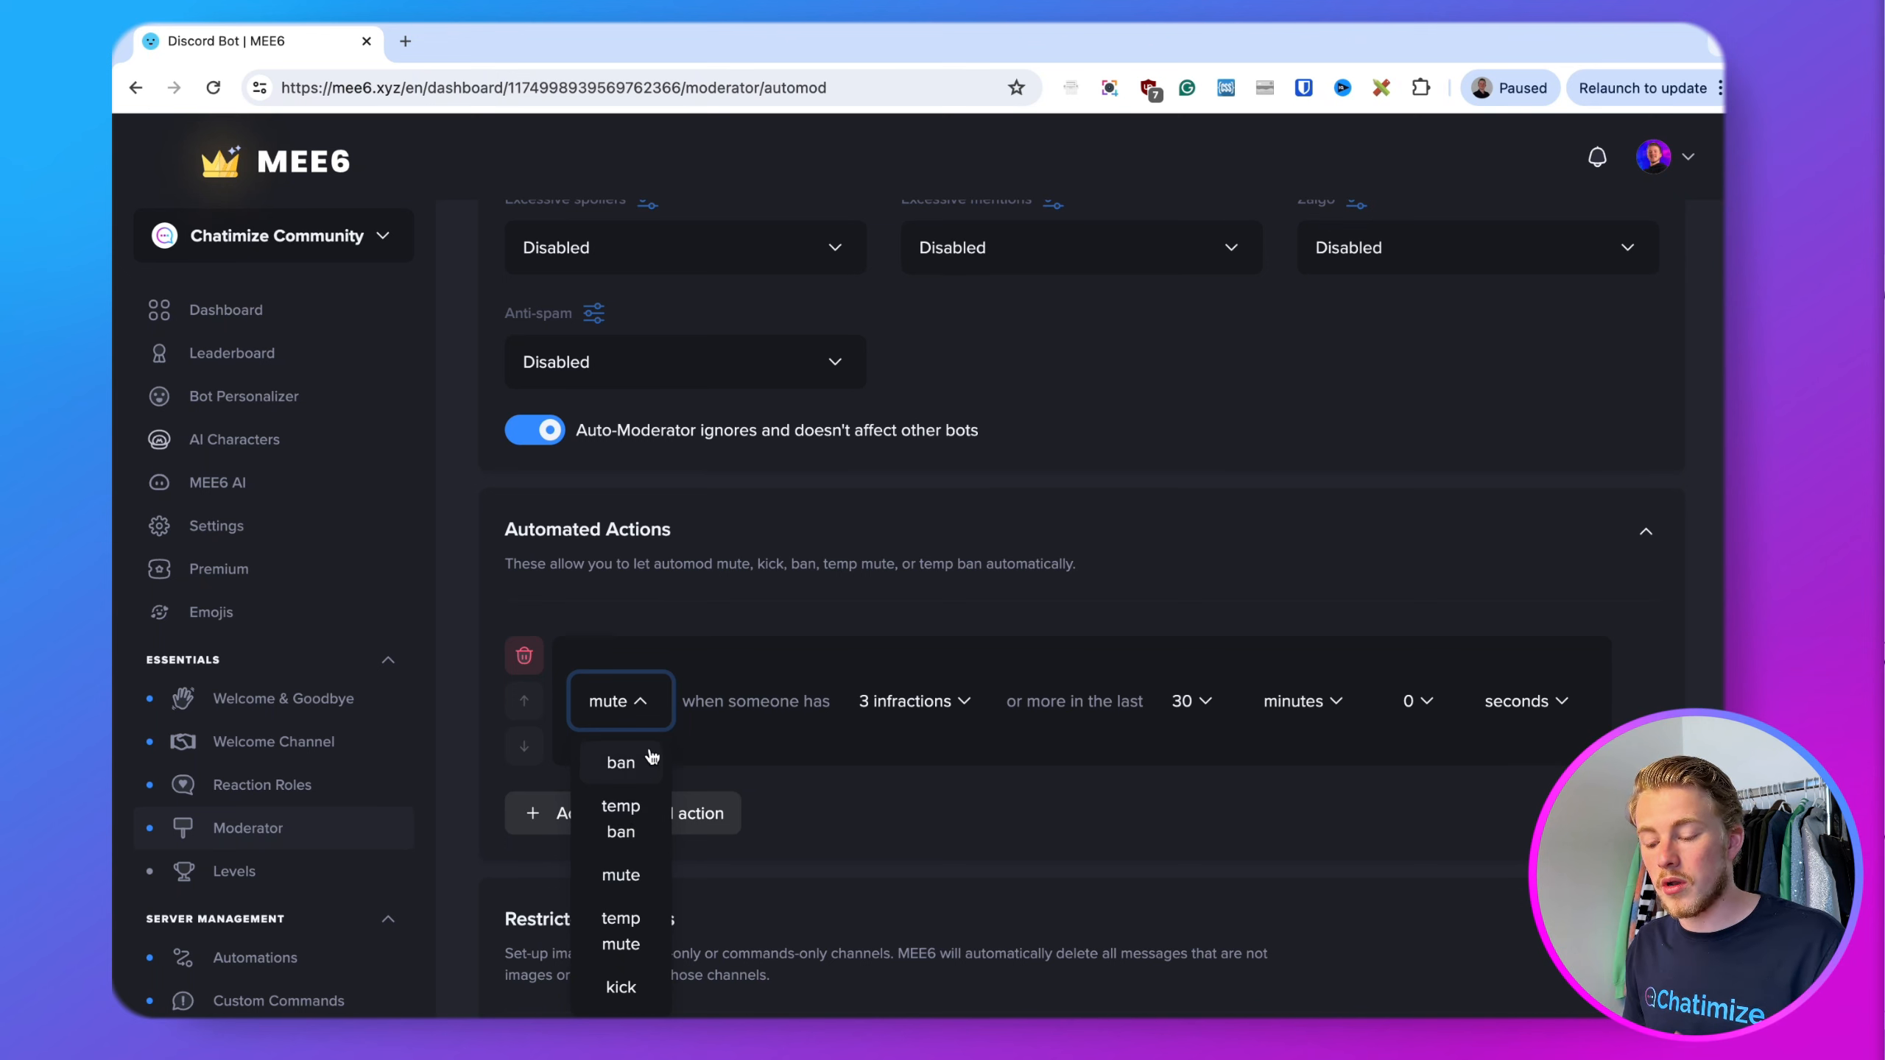
{"action": "scroll", "coordinate": [621, 854], "scroll_direction": "down", "scroll_amount": 1}
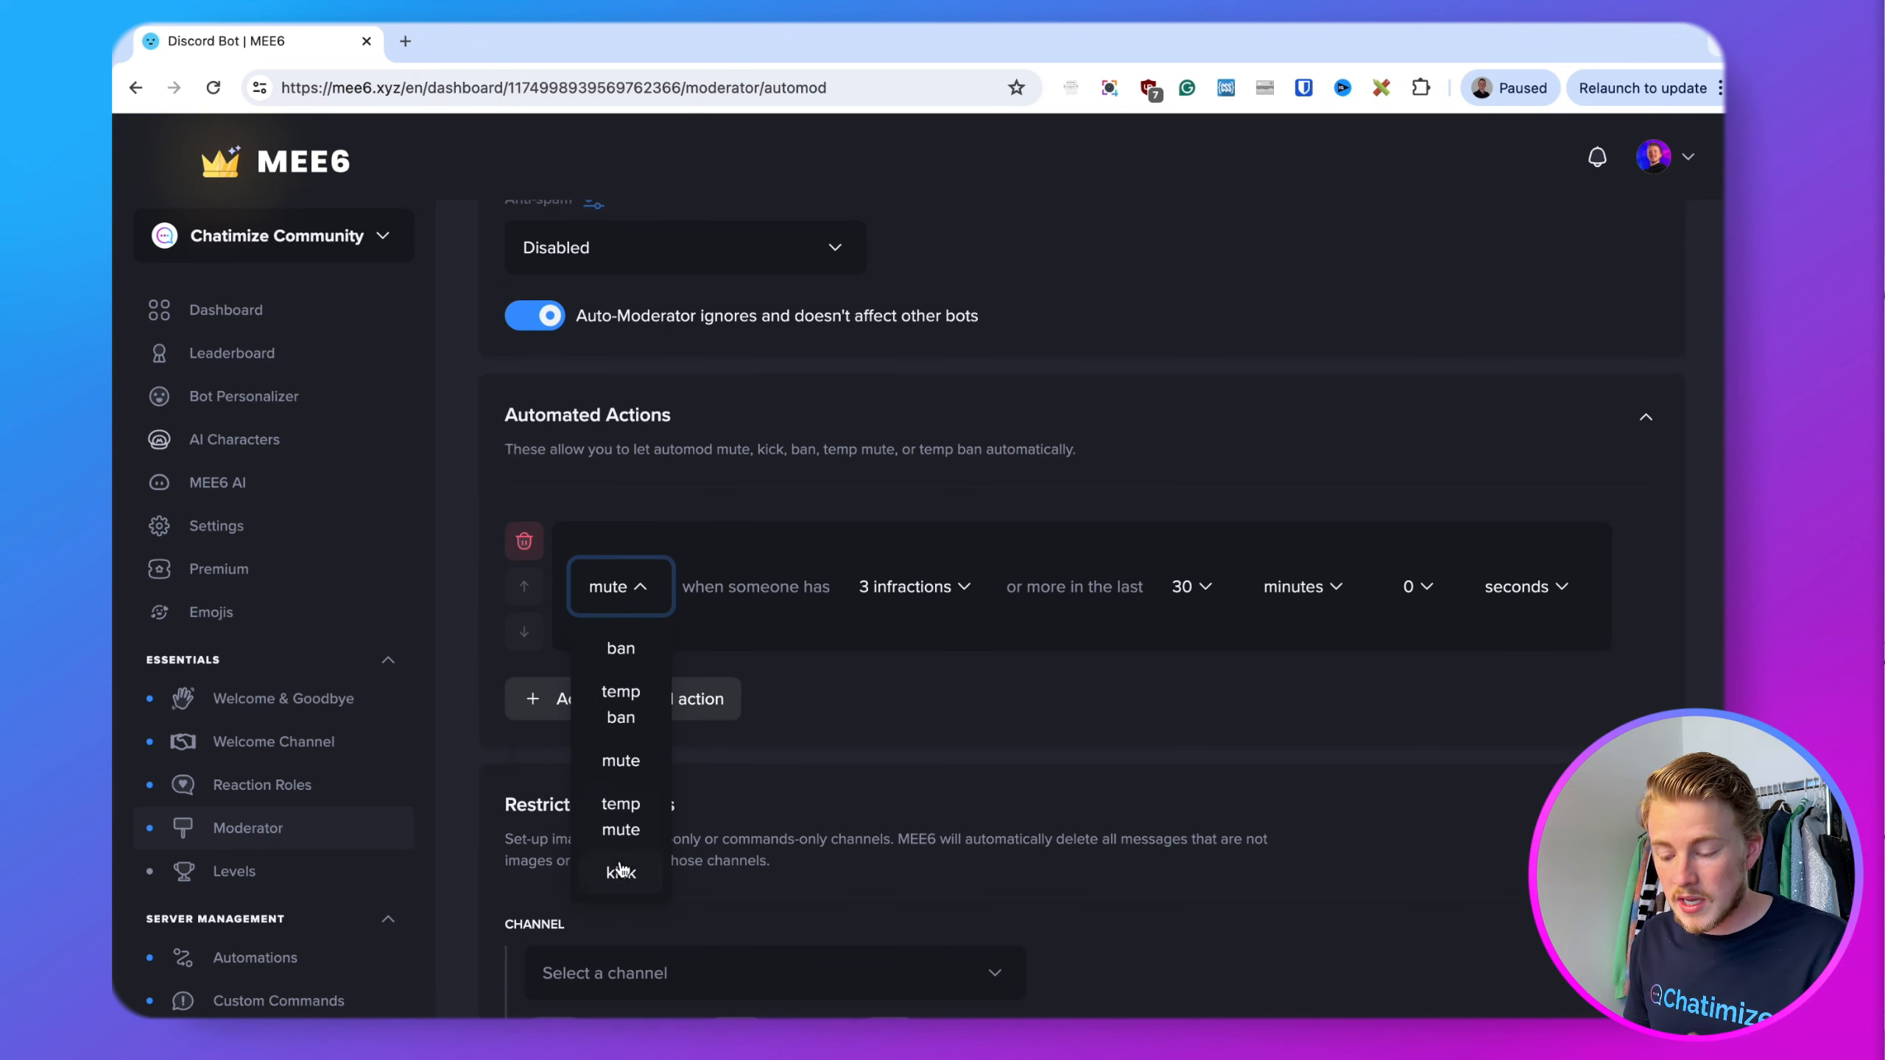
{"action": "left_click", "coordinate": [851, 731]}
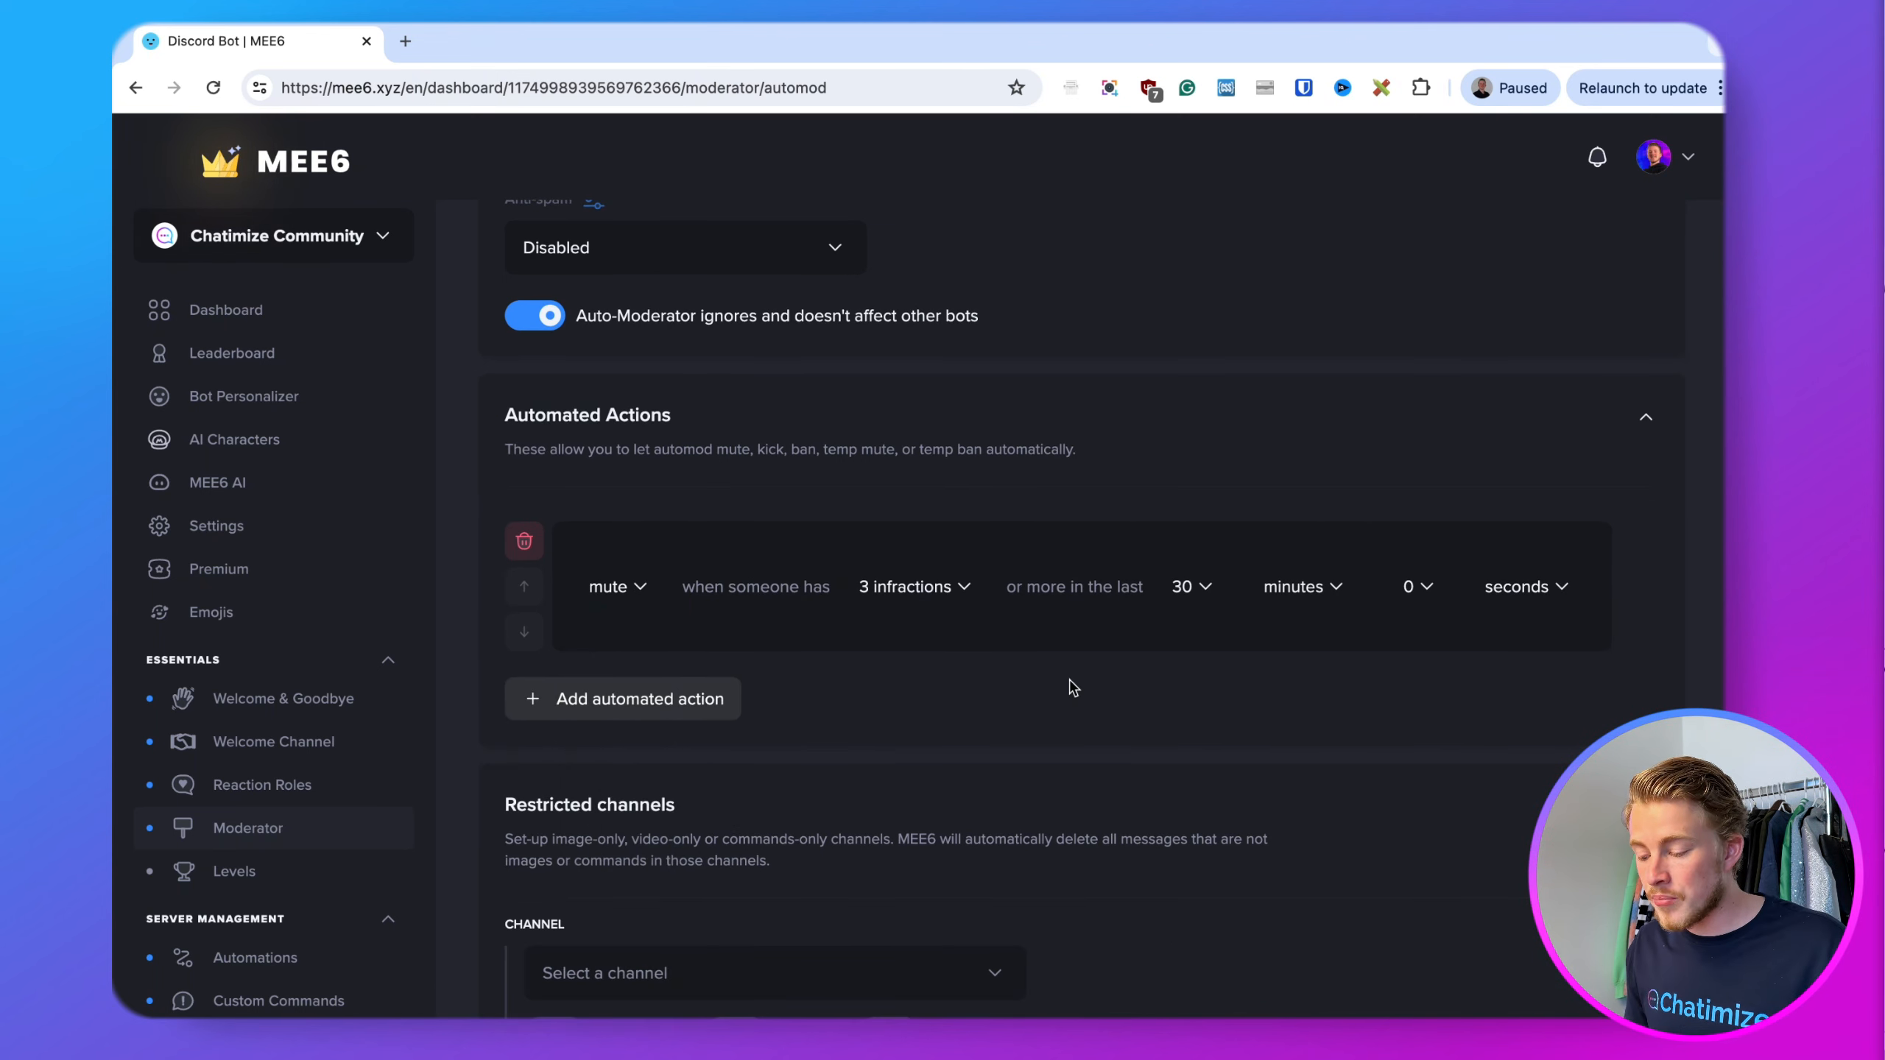
{"action": "left_click", "coordinate": [928, 588]}
{"action": "scroll", "coordinate": [931, 726], "scroll_direction": "down", "scroll_amount": 5}
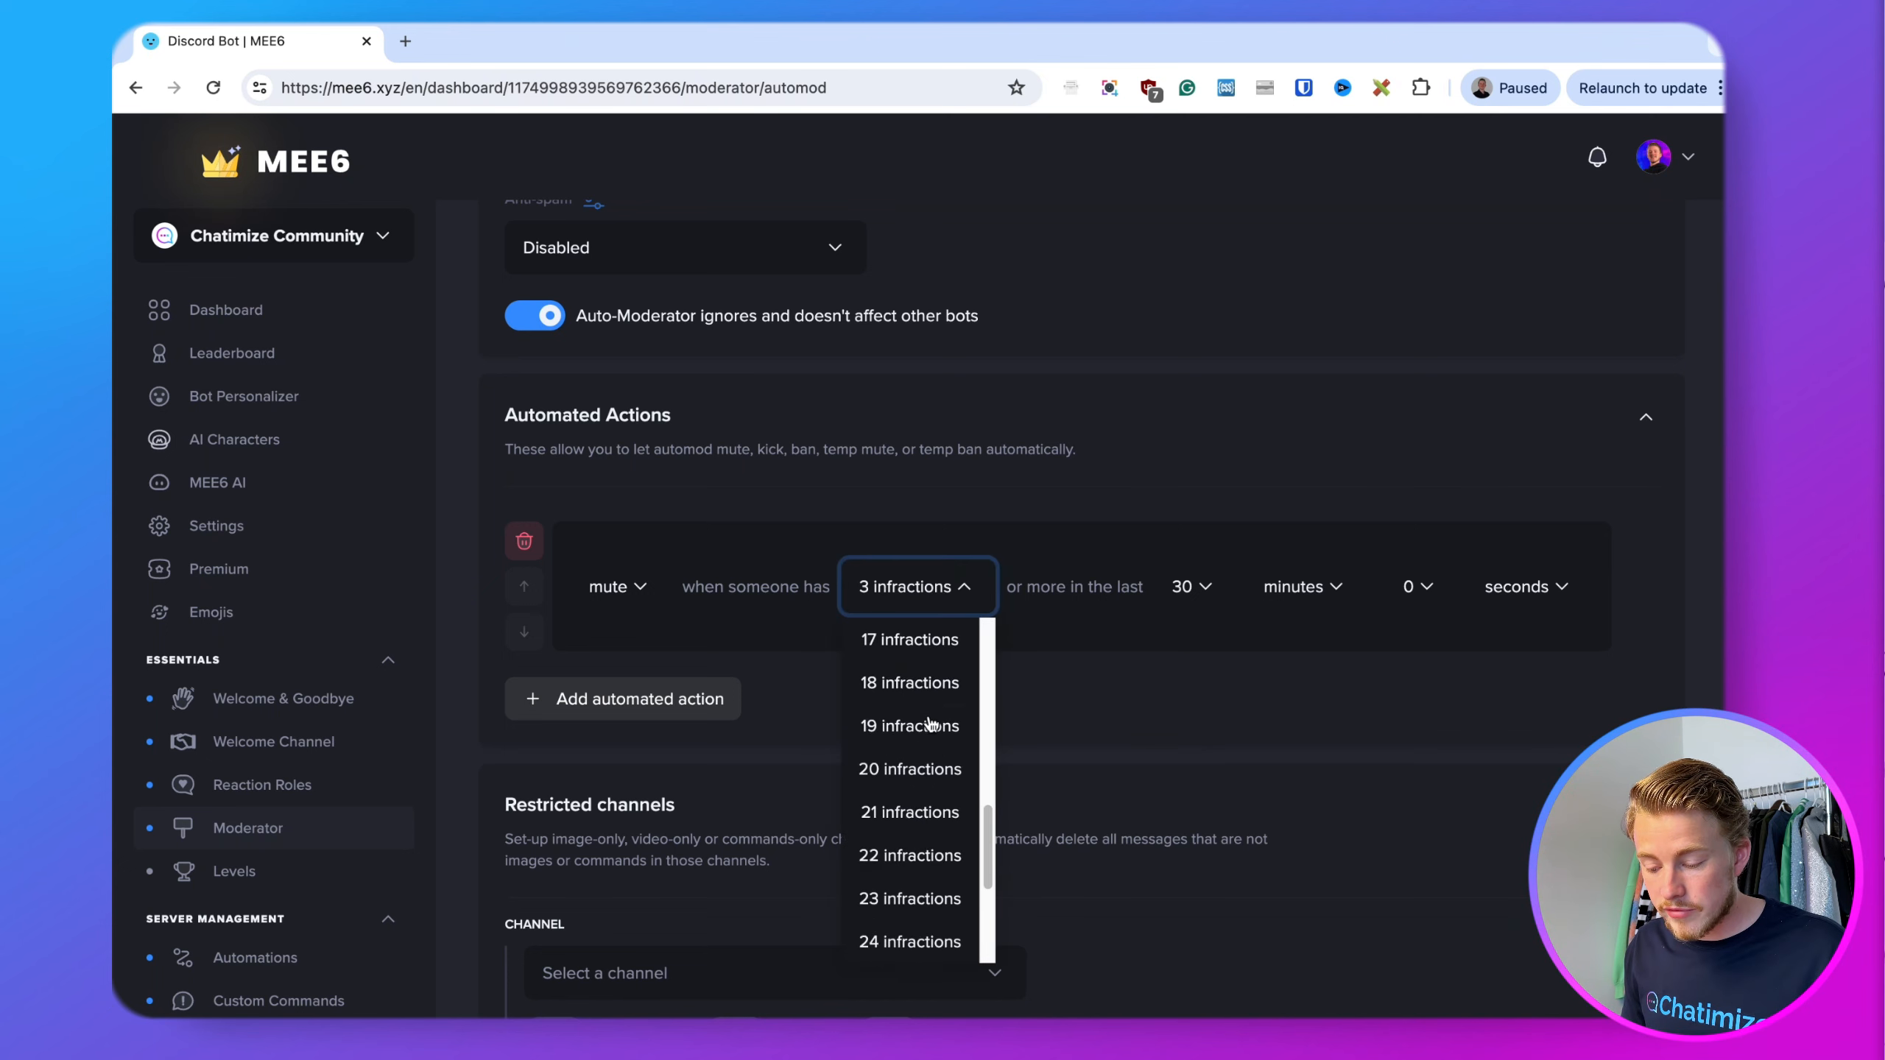
{"action": "left_click", "coordinate": [1105, 726]}
- Set the time window of the automated mute action to 30 days and check its other duration options
{"action": "left_click", "coordinate": [1184, 588]}
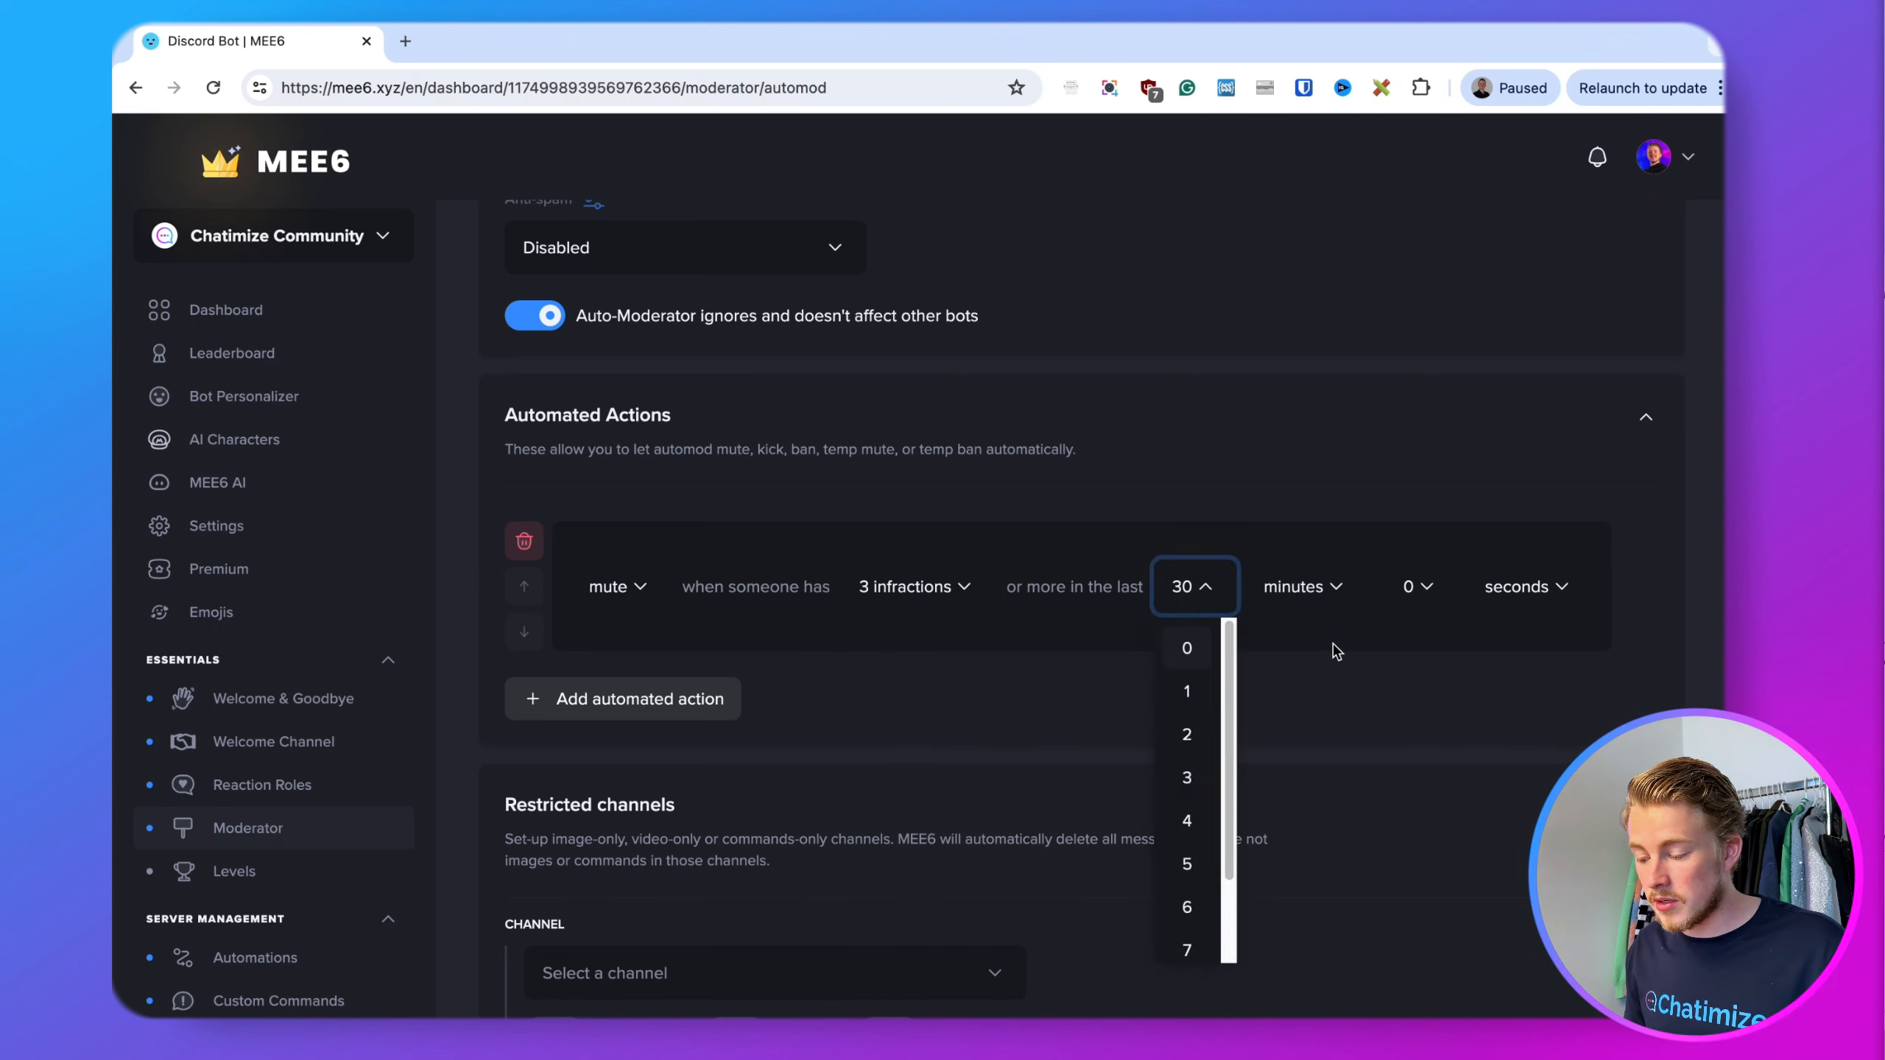
{"action": "left_click", "coordinate": [1295, 589]}
{"action": "left_click", "coordinate": [1306, 646]}
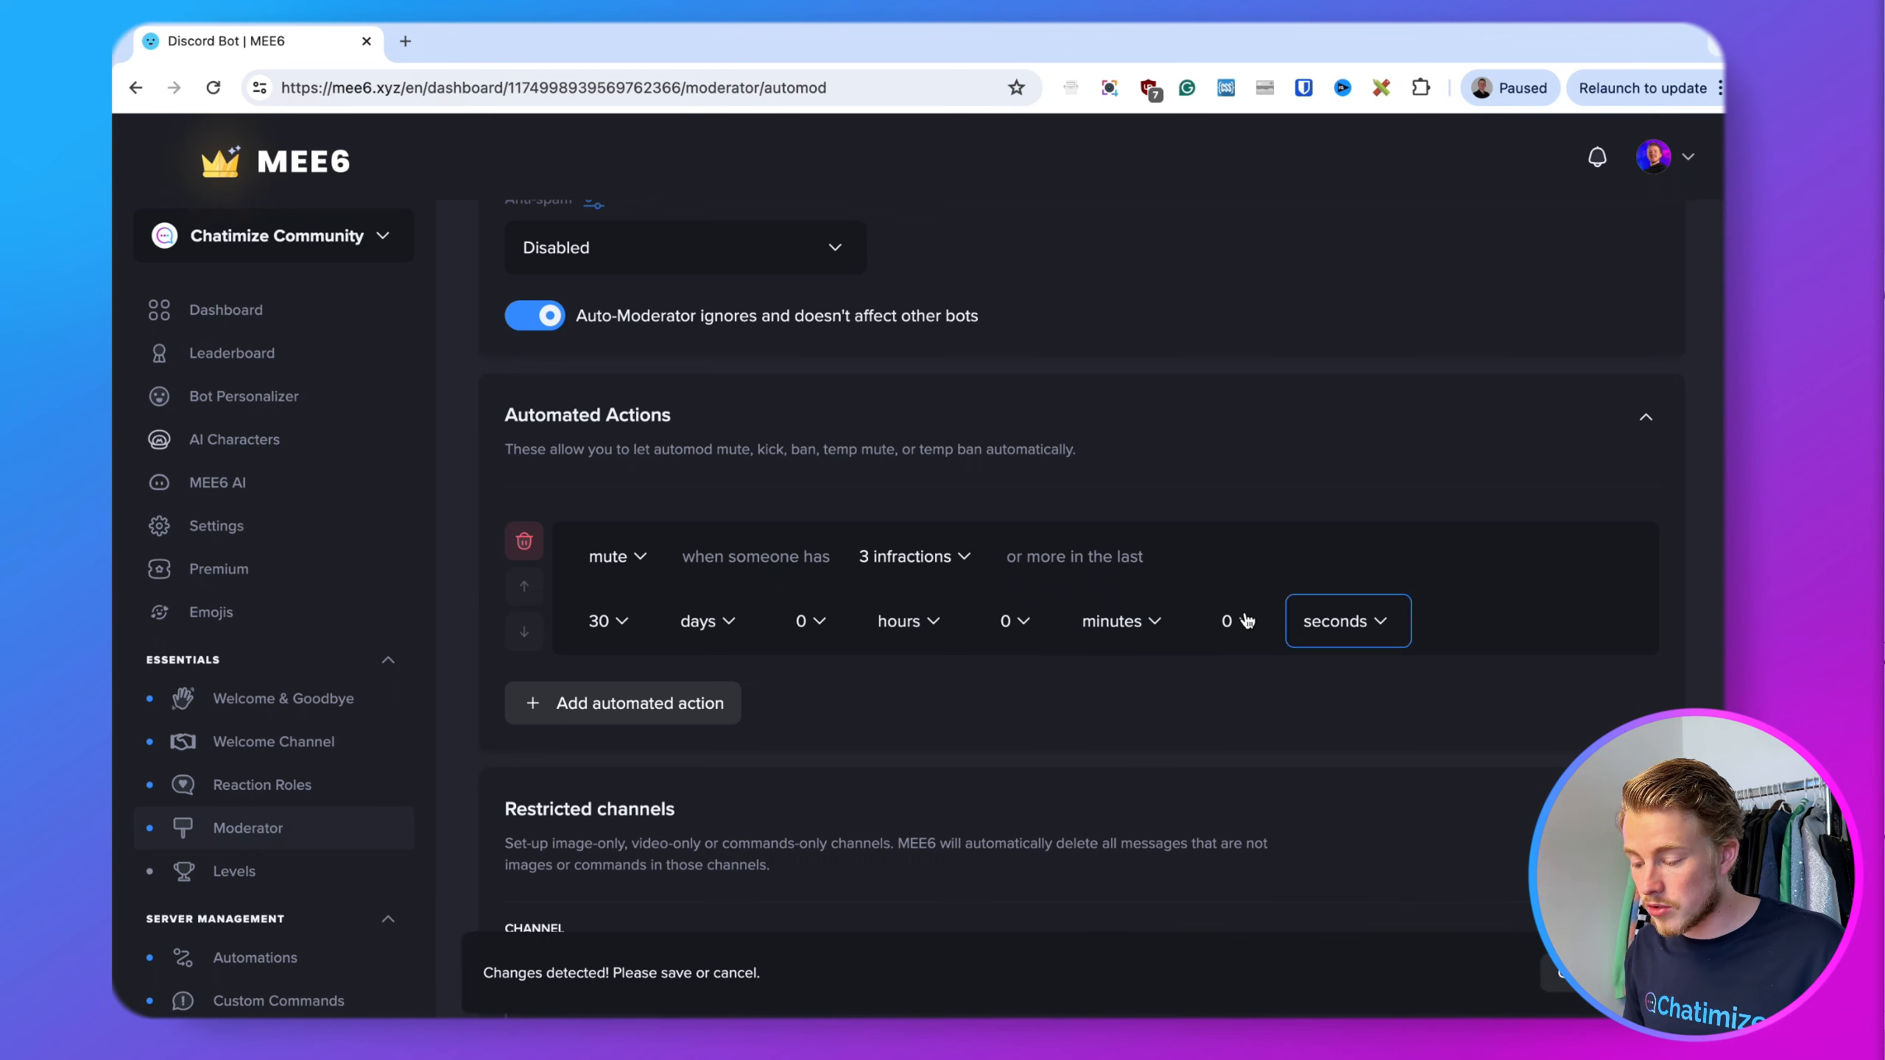
{"action": "left_click", "coordinate": [1122, 622]}
{"action": "left_click", "coordinate": [1004, 685]}
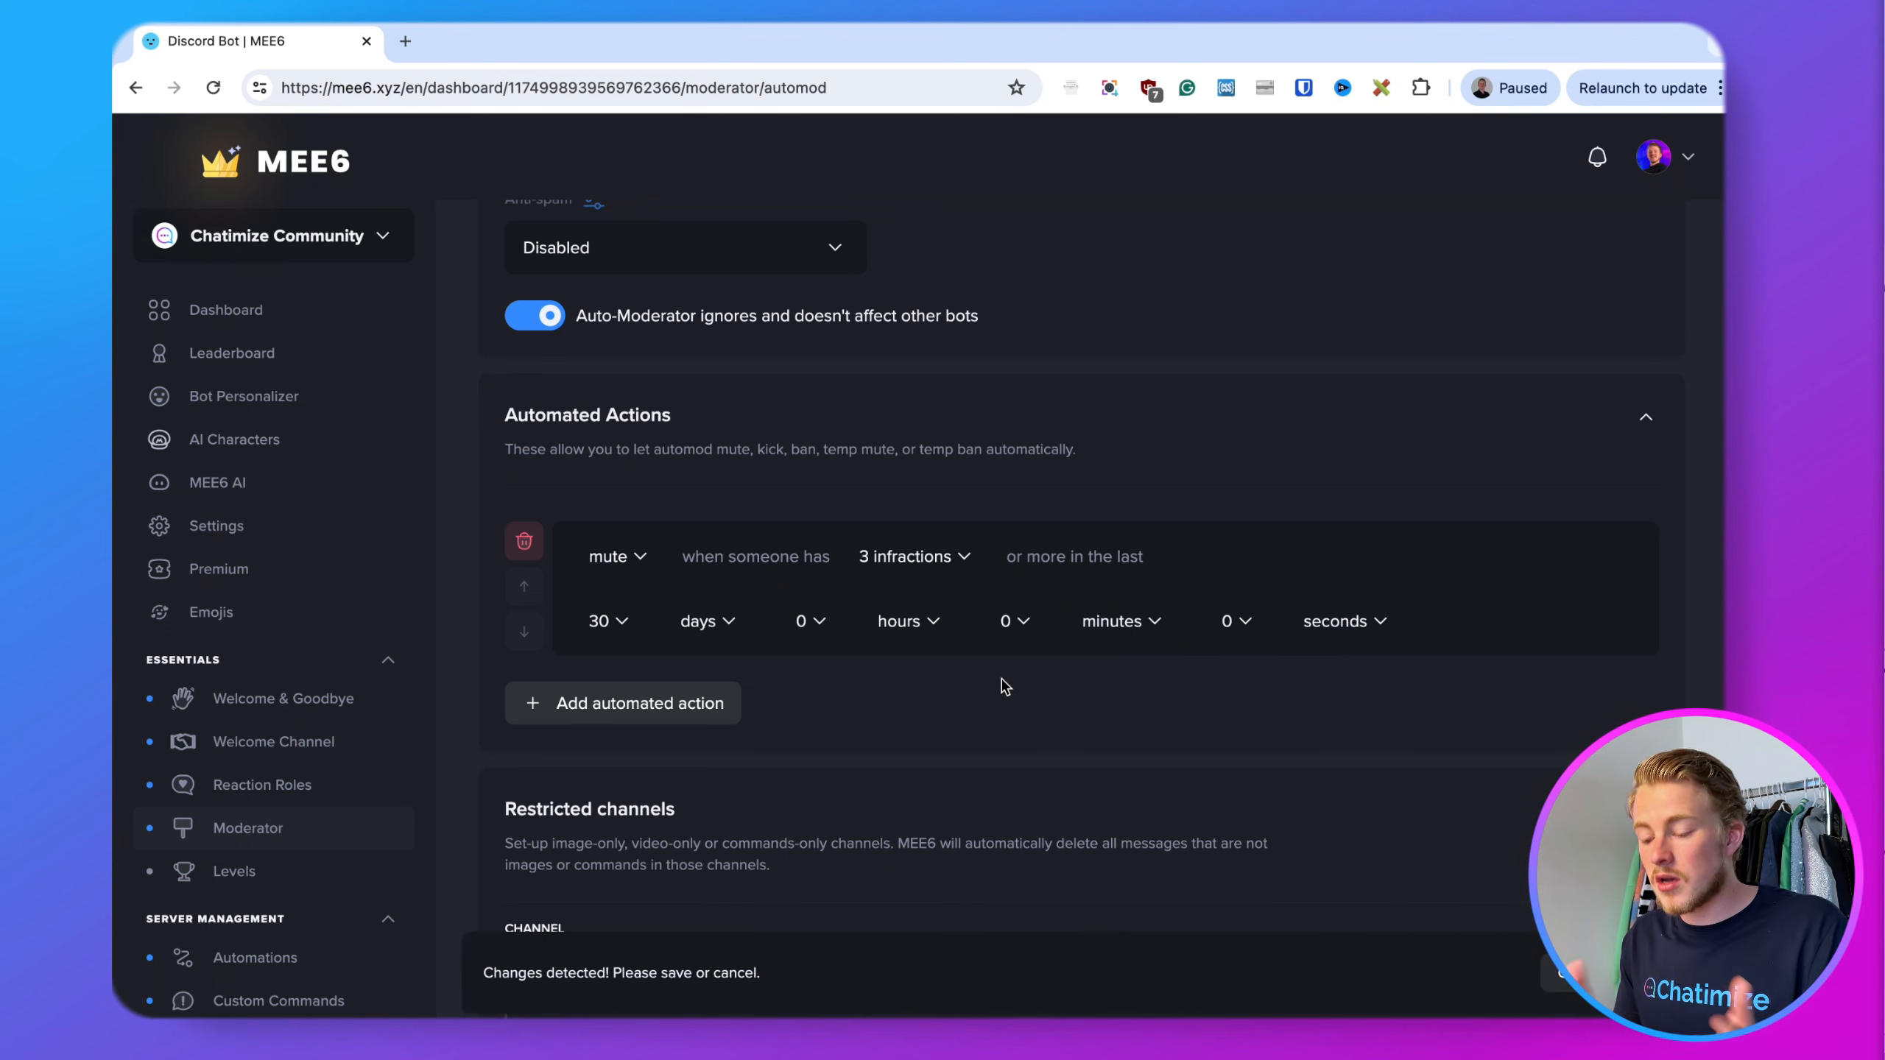
{"action": "left_click", "coordinate": [709, 622]}
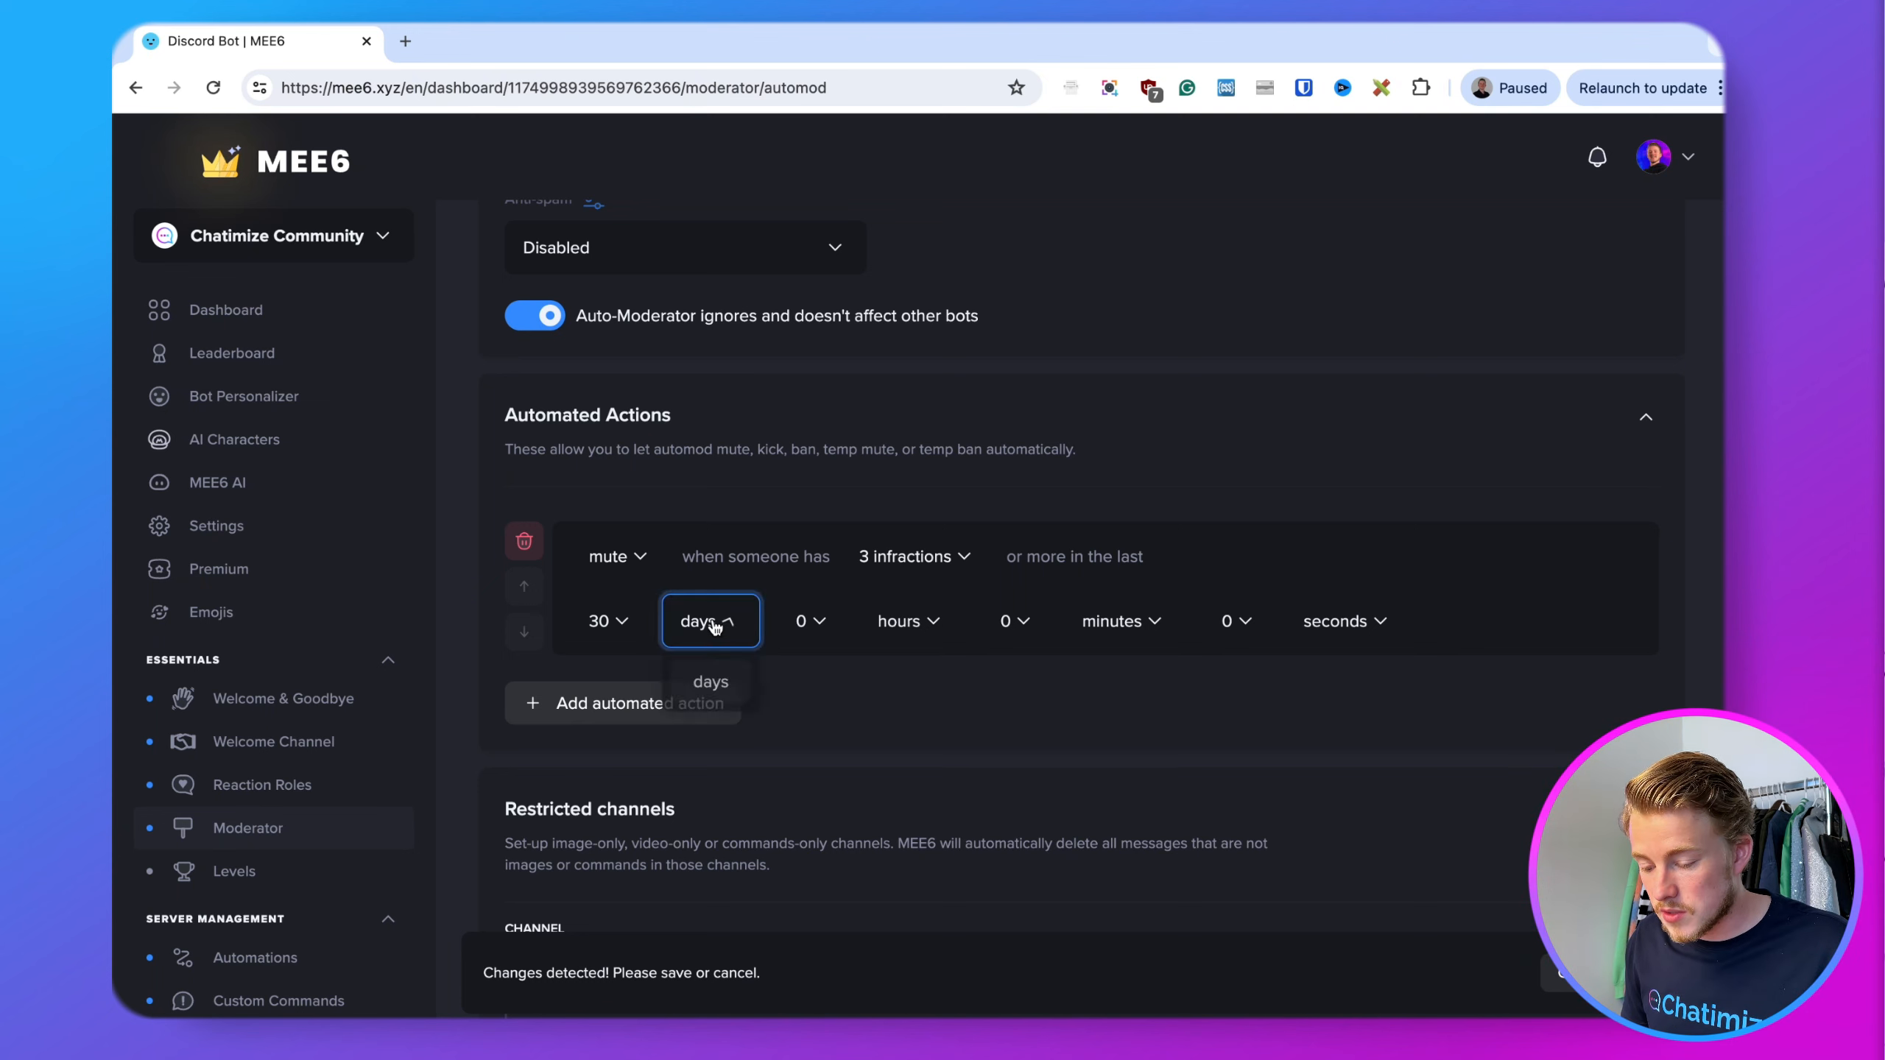
{"action": "left_click", "coordinate": [622, 628]}
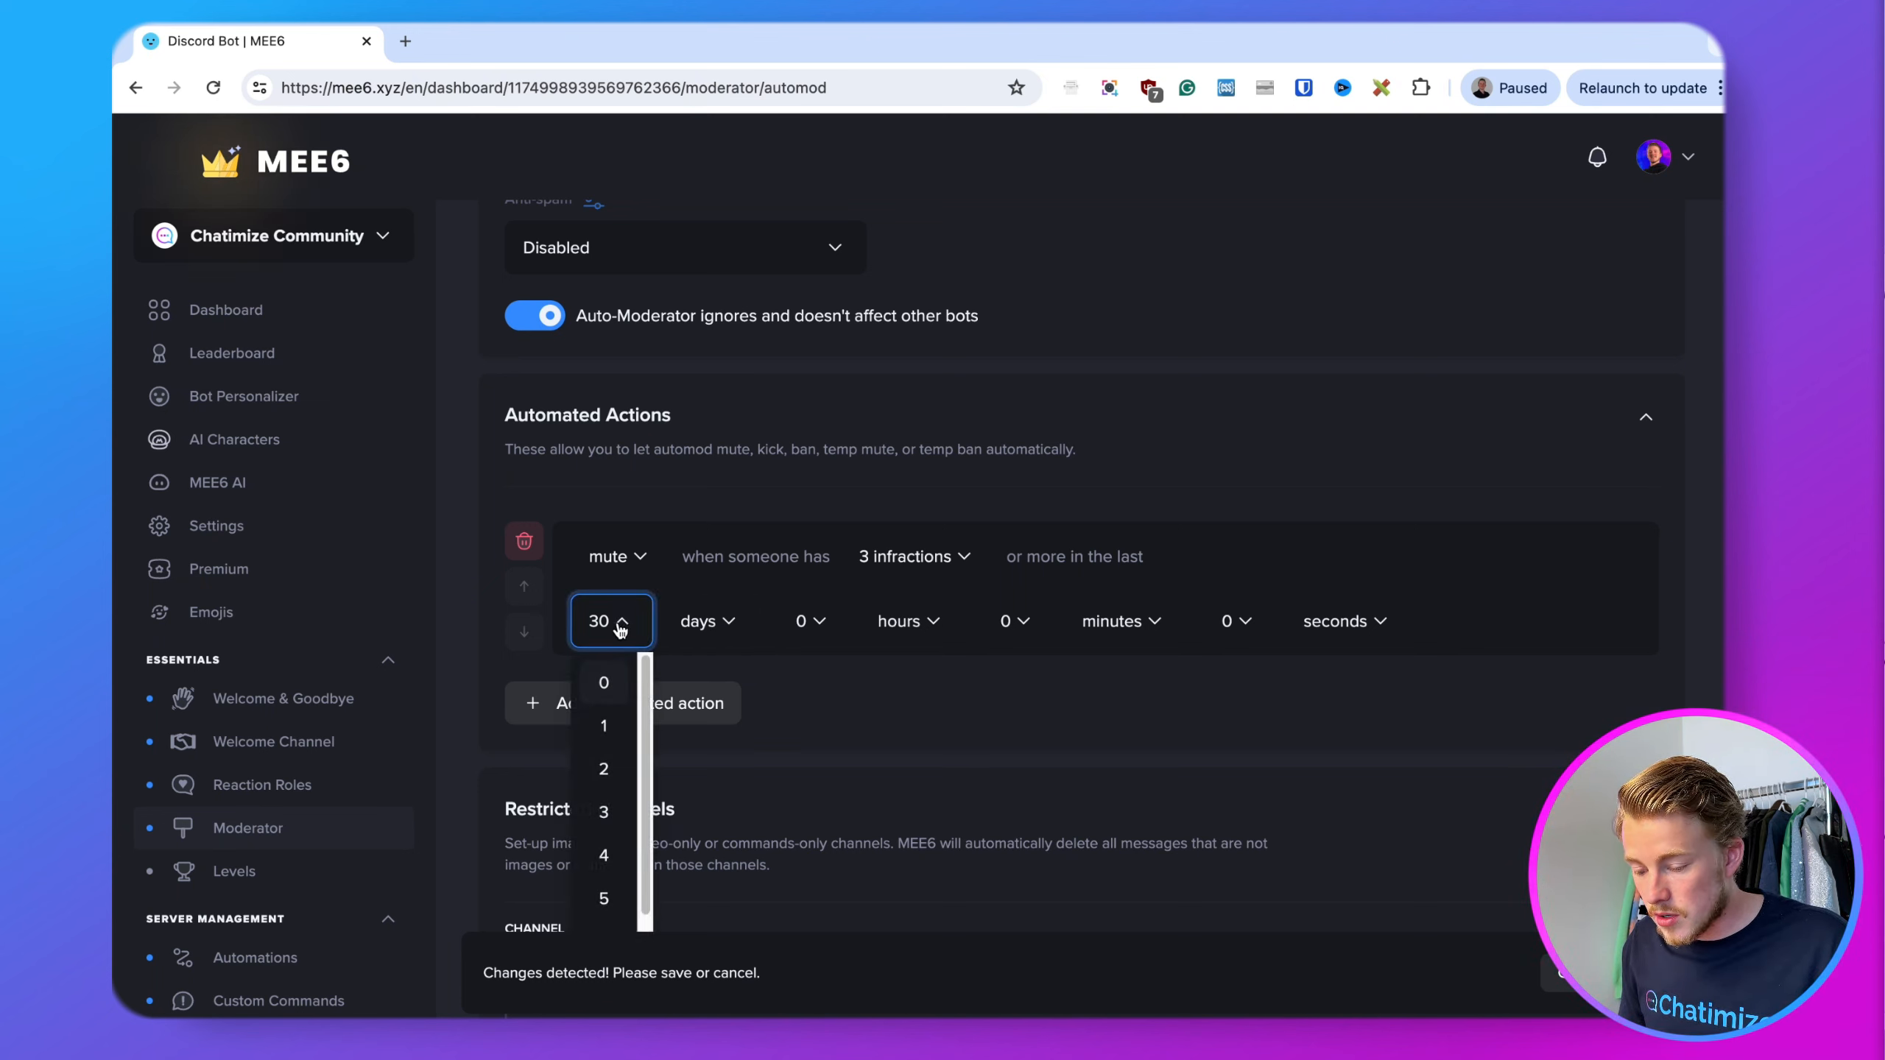
{"action": "left_click", "coordinate": [850, 658]}
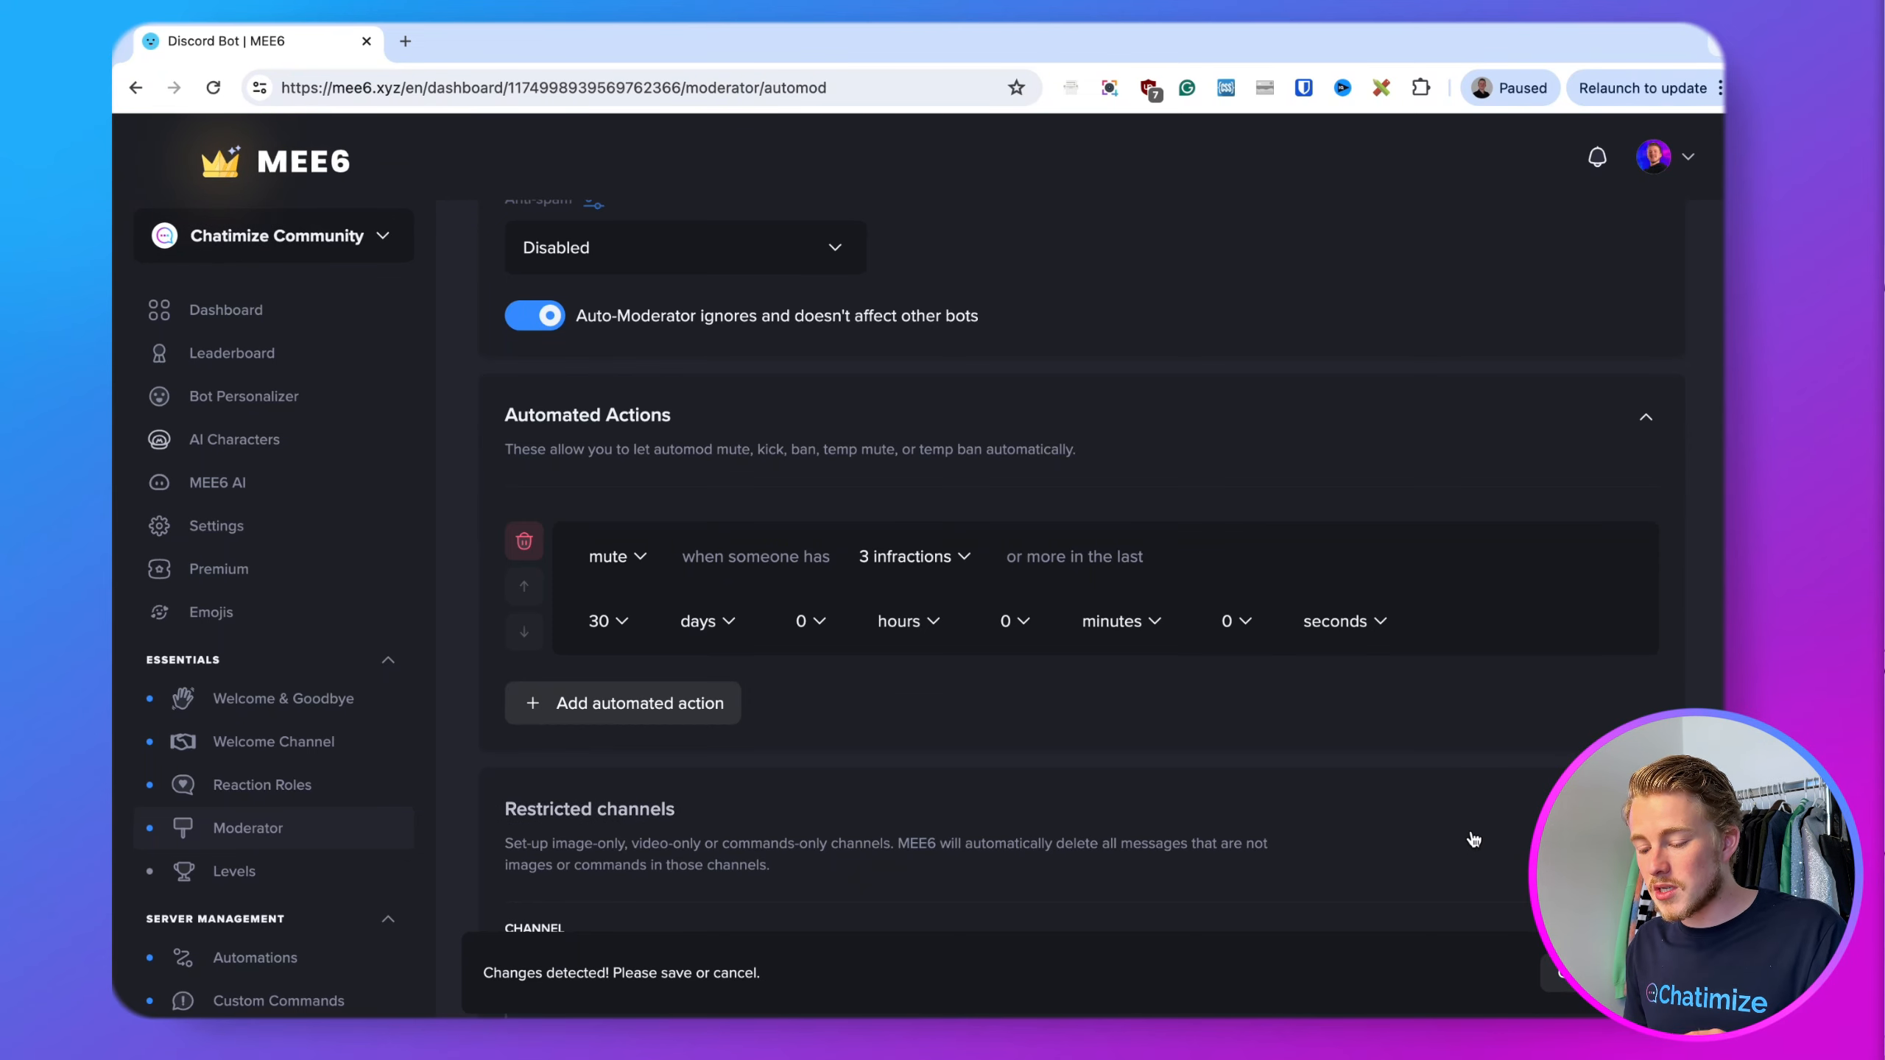
- Create a new automation from scratch with the trigger Sends a message
{"action": "scroll", "coordinate": [1473, 840], "scroll_direction": "up", "scroll_amount": 10}
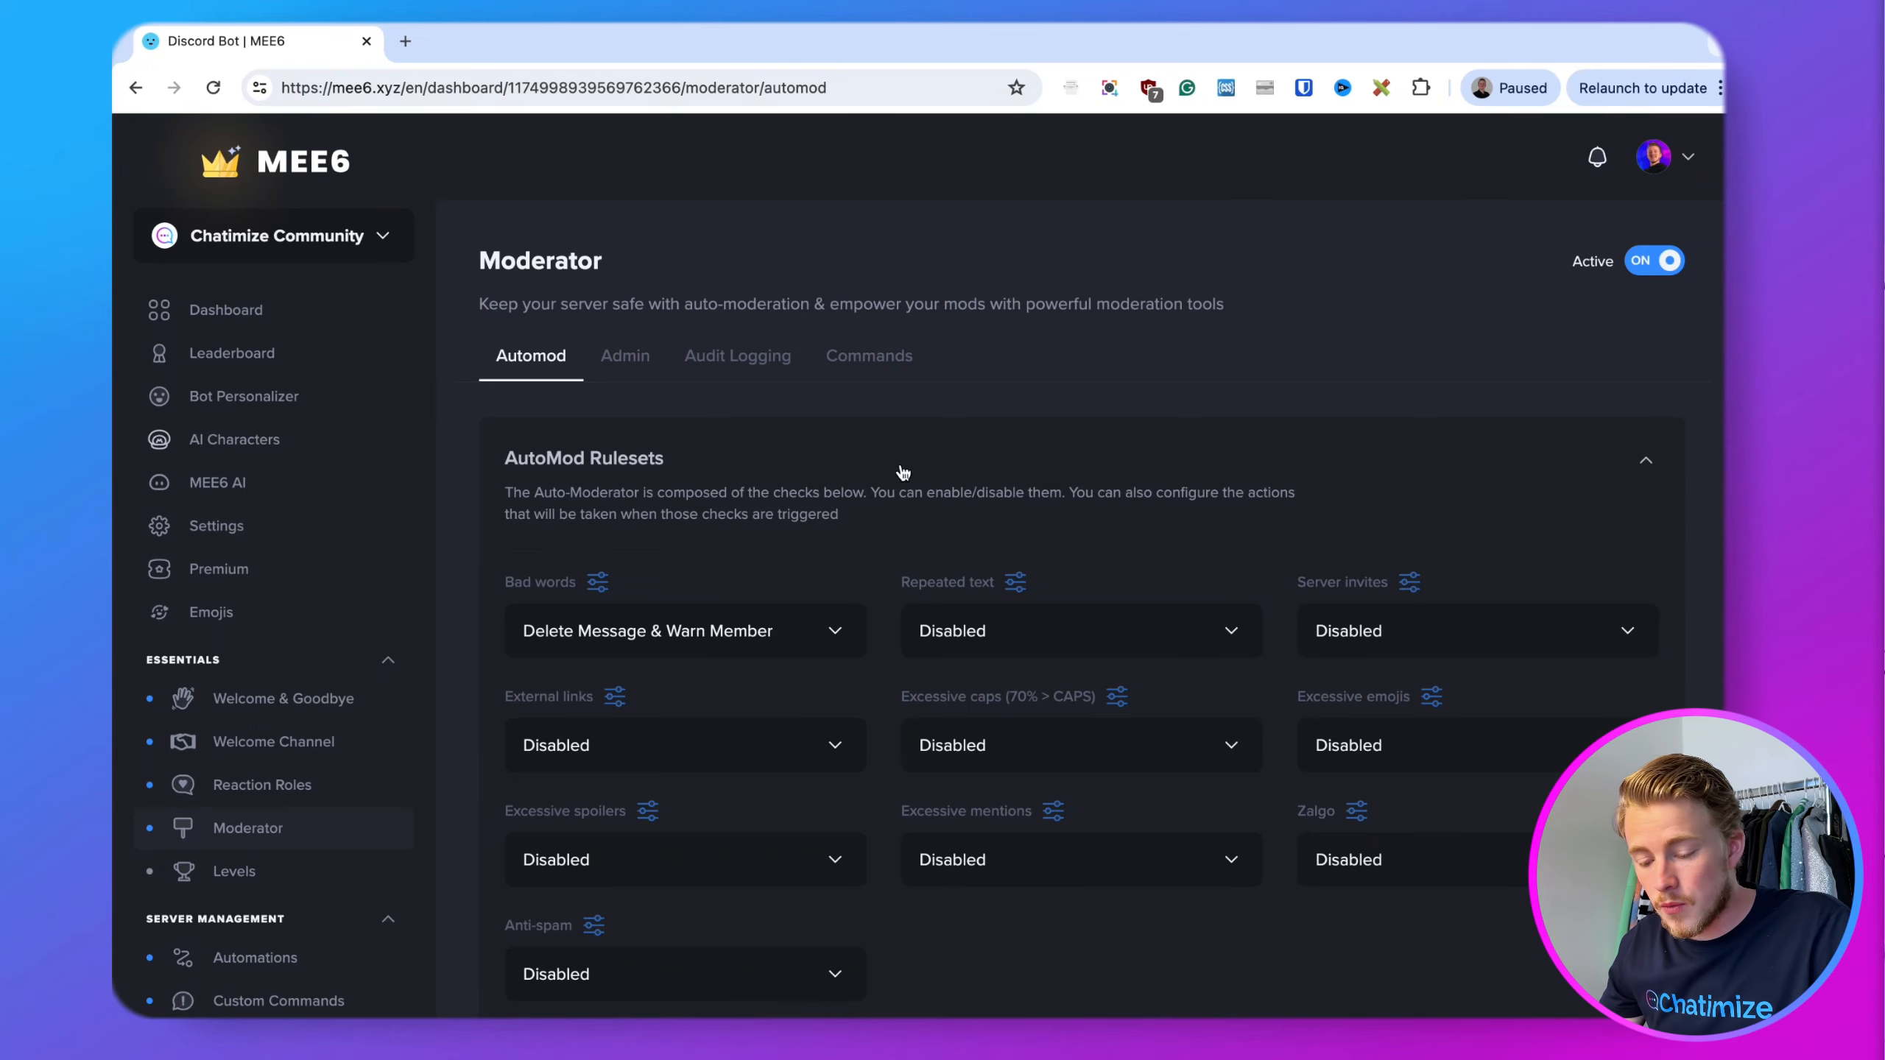
{"action": "scroll", "coordinate": [312, 602], "scroll_direction": "down", "scroll_amount": 5}
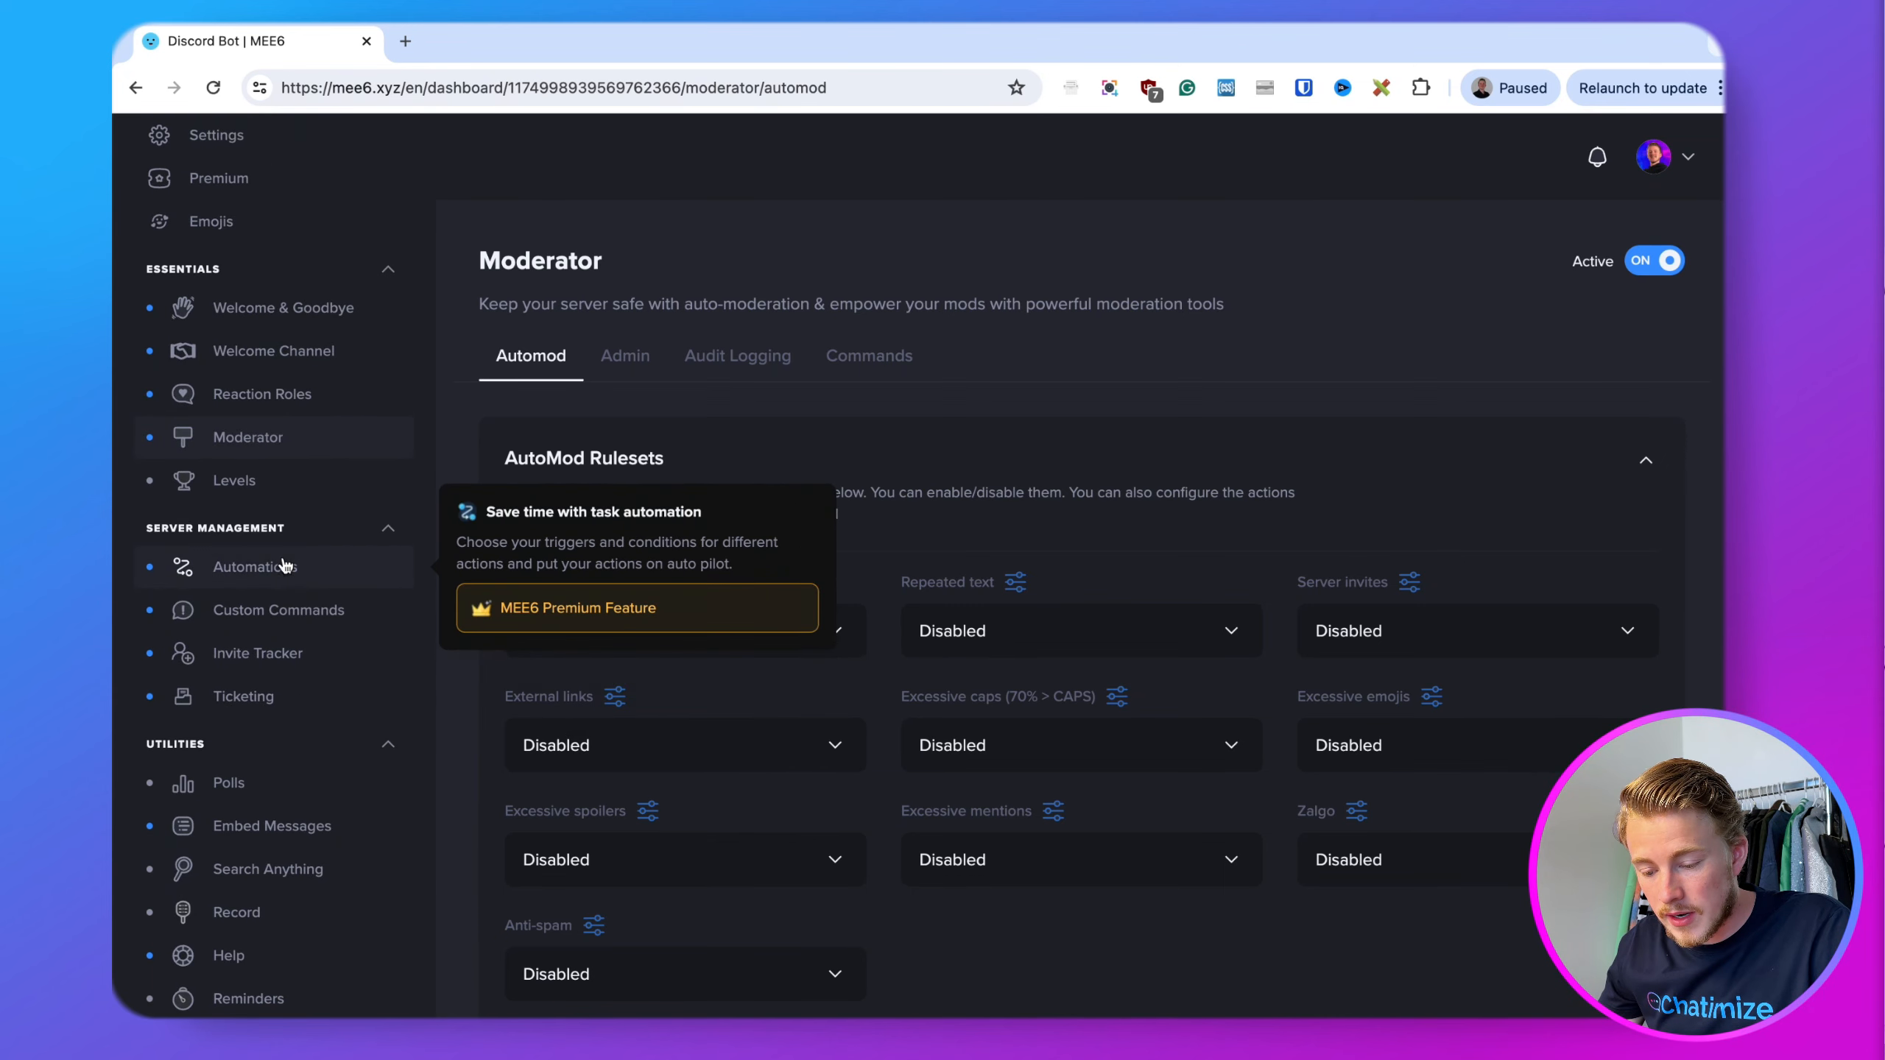
{"action": "left_click", "coordinate": [269, 565]}
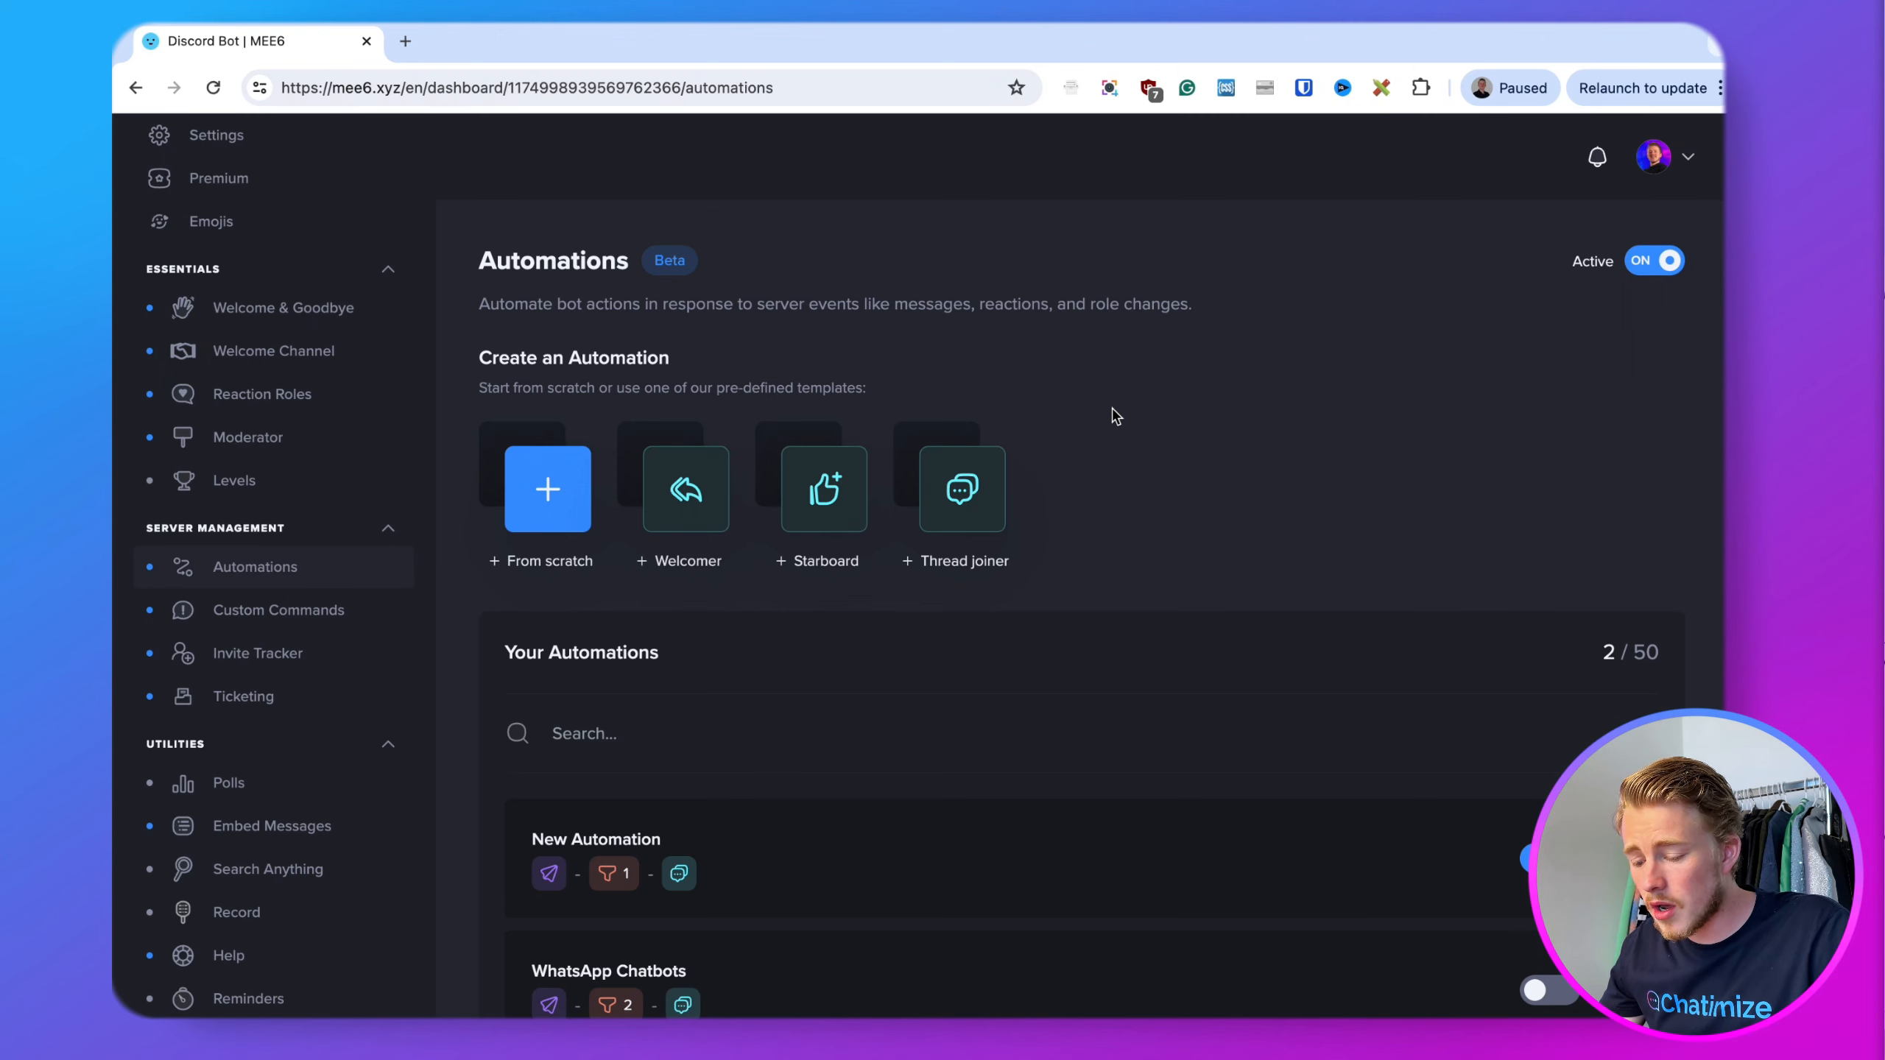
{"action": "left_click", "coordinate": [553, 482]}
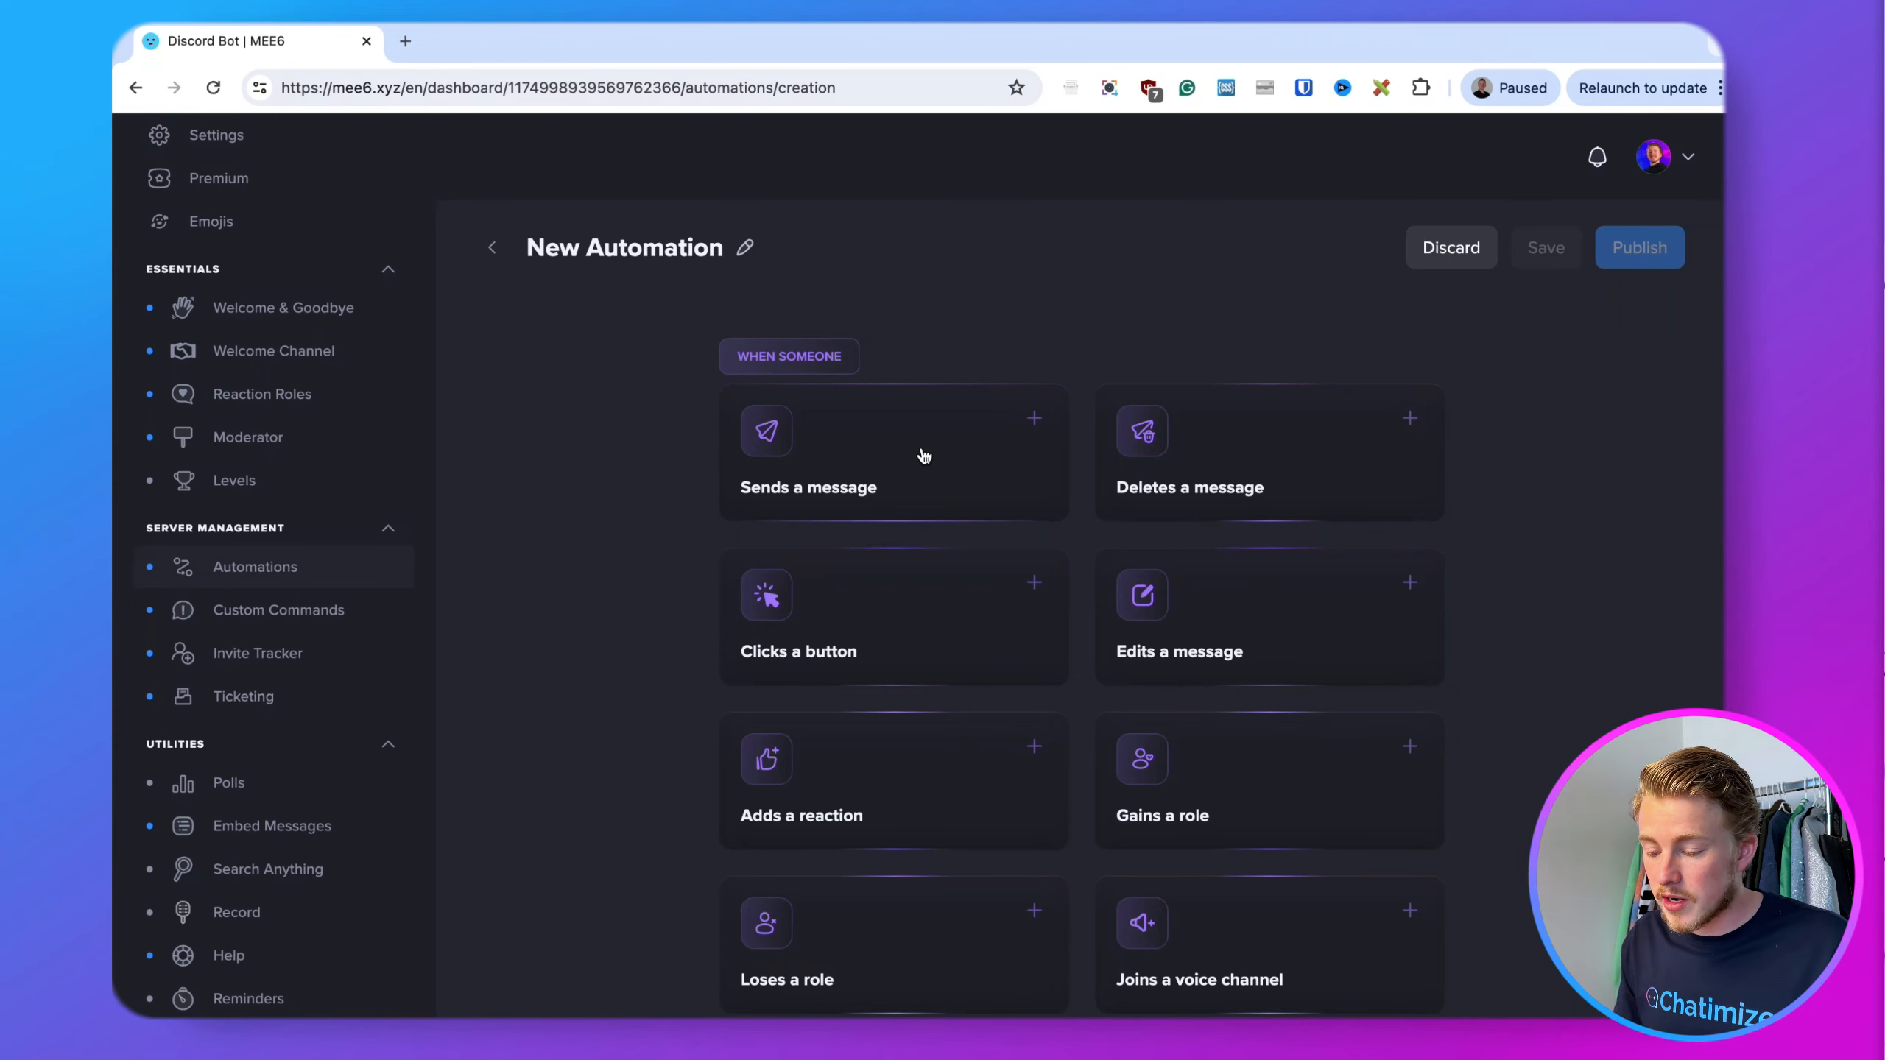
{"action": "left_click", "coordinate": [891, 450]}
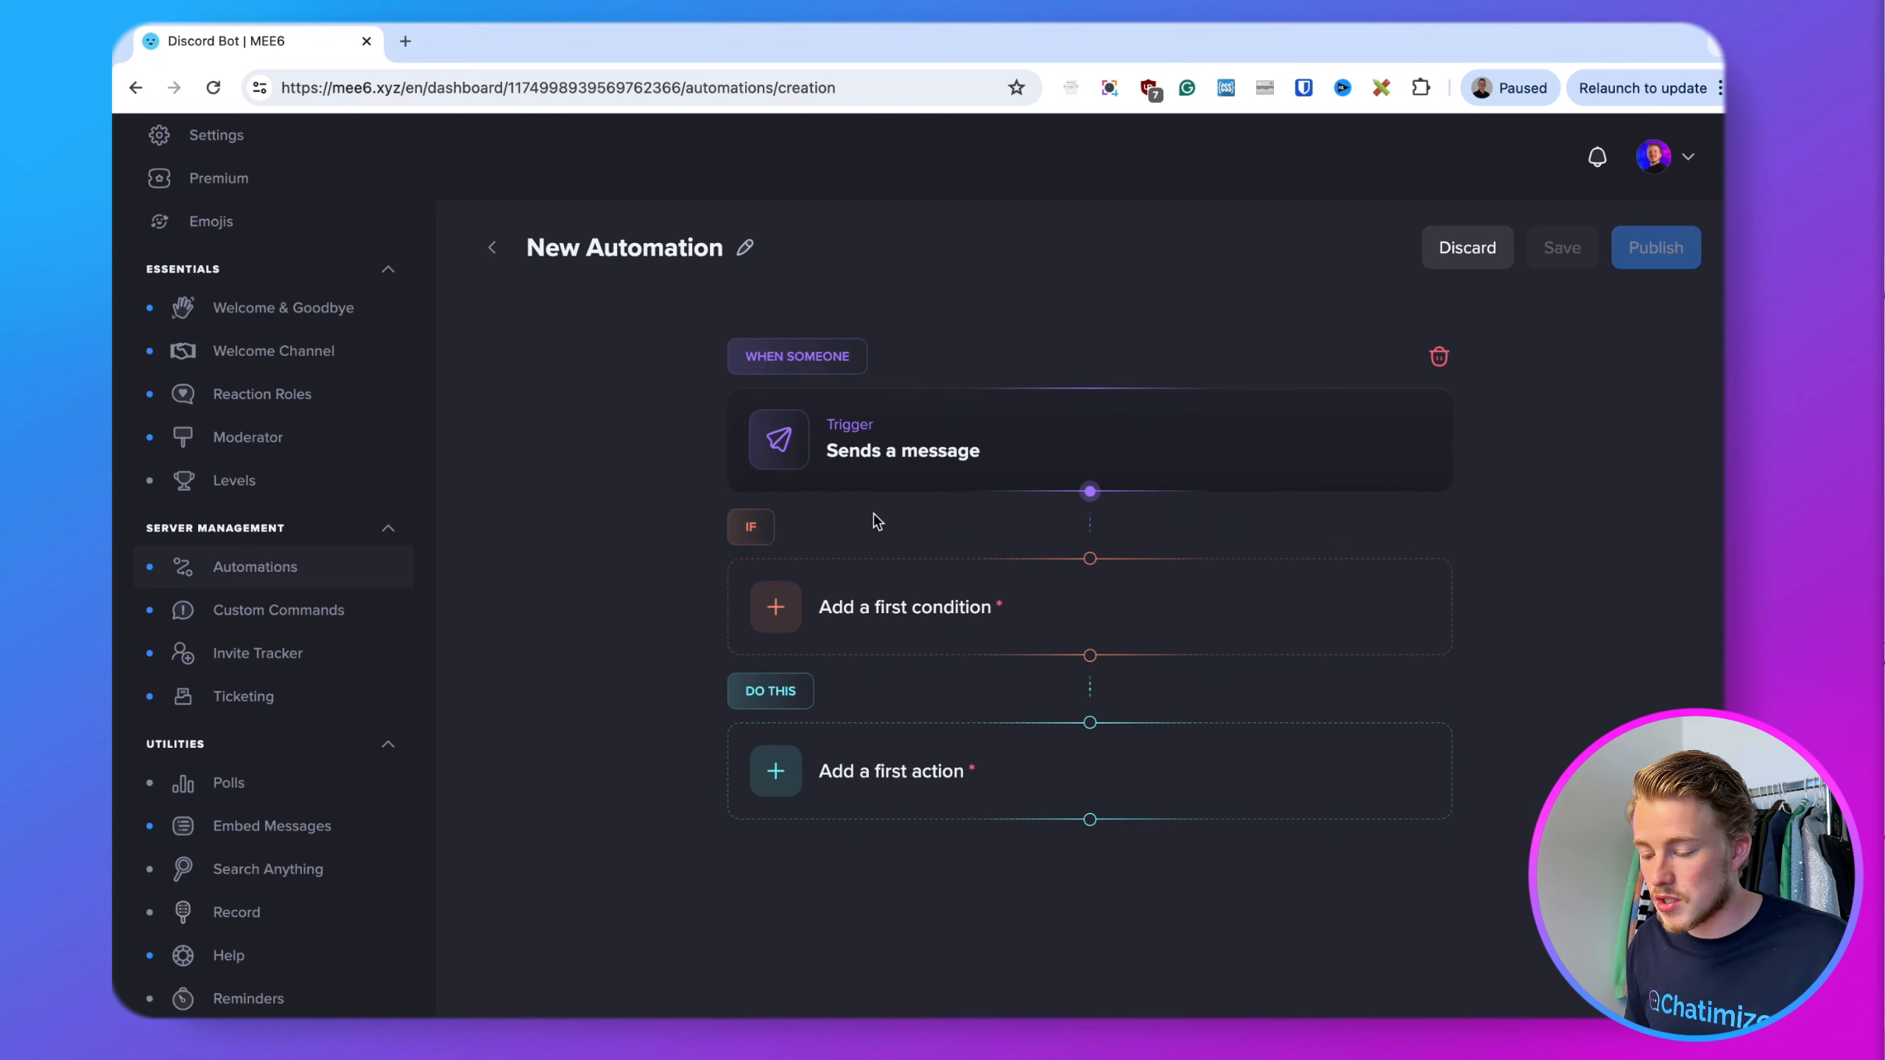
- Review the available conditions and add The message contains one of these words or sentences as the first condition
{"action": "left_click", "coordinate": [909, 611]}
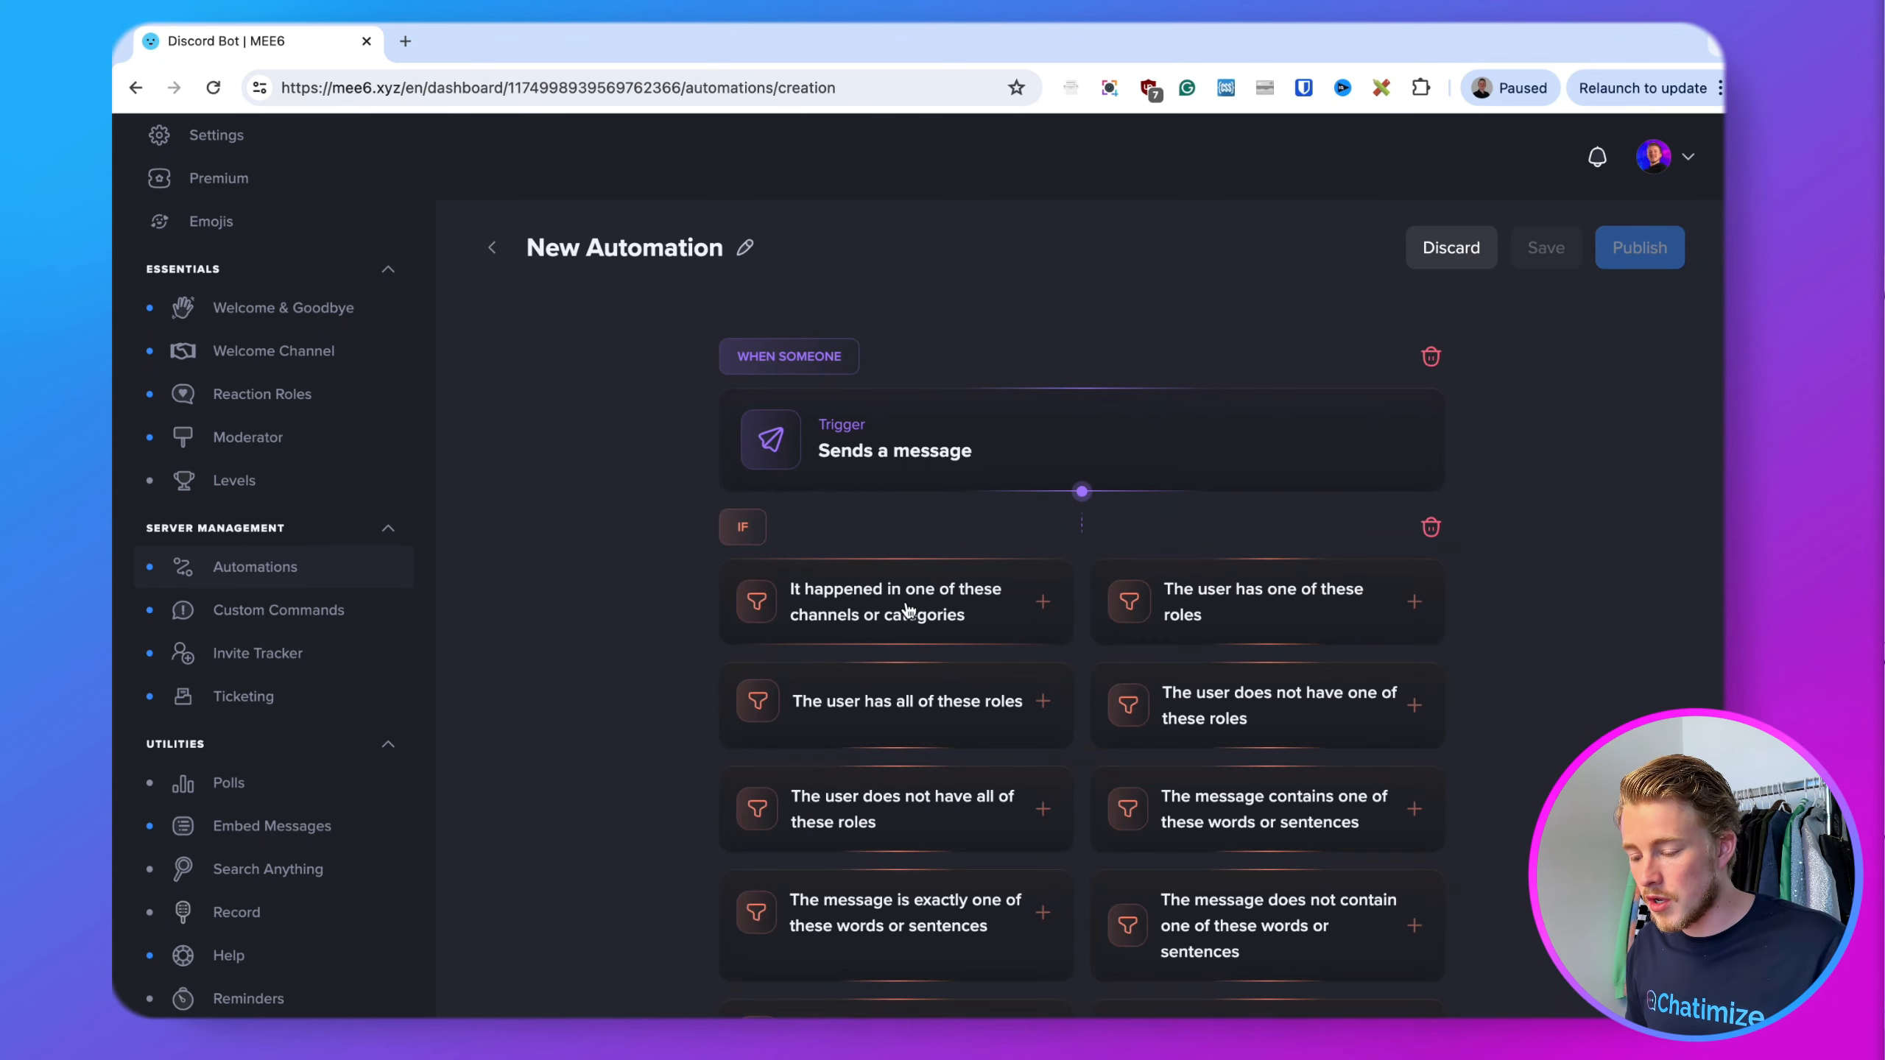
{"action": "scroll", "coordinate": [1072, 633], "scroll_direction": "down", "scroll_amount": 4}
{"action": "scroll", "coordinate": [934, 770], "scroll_direction": "down", "scroll_amount": 3}
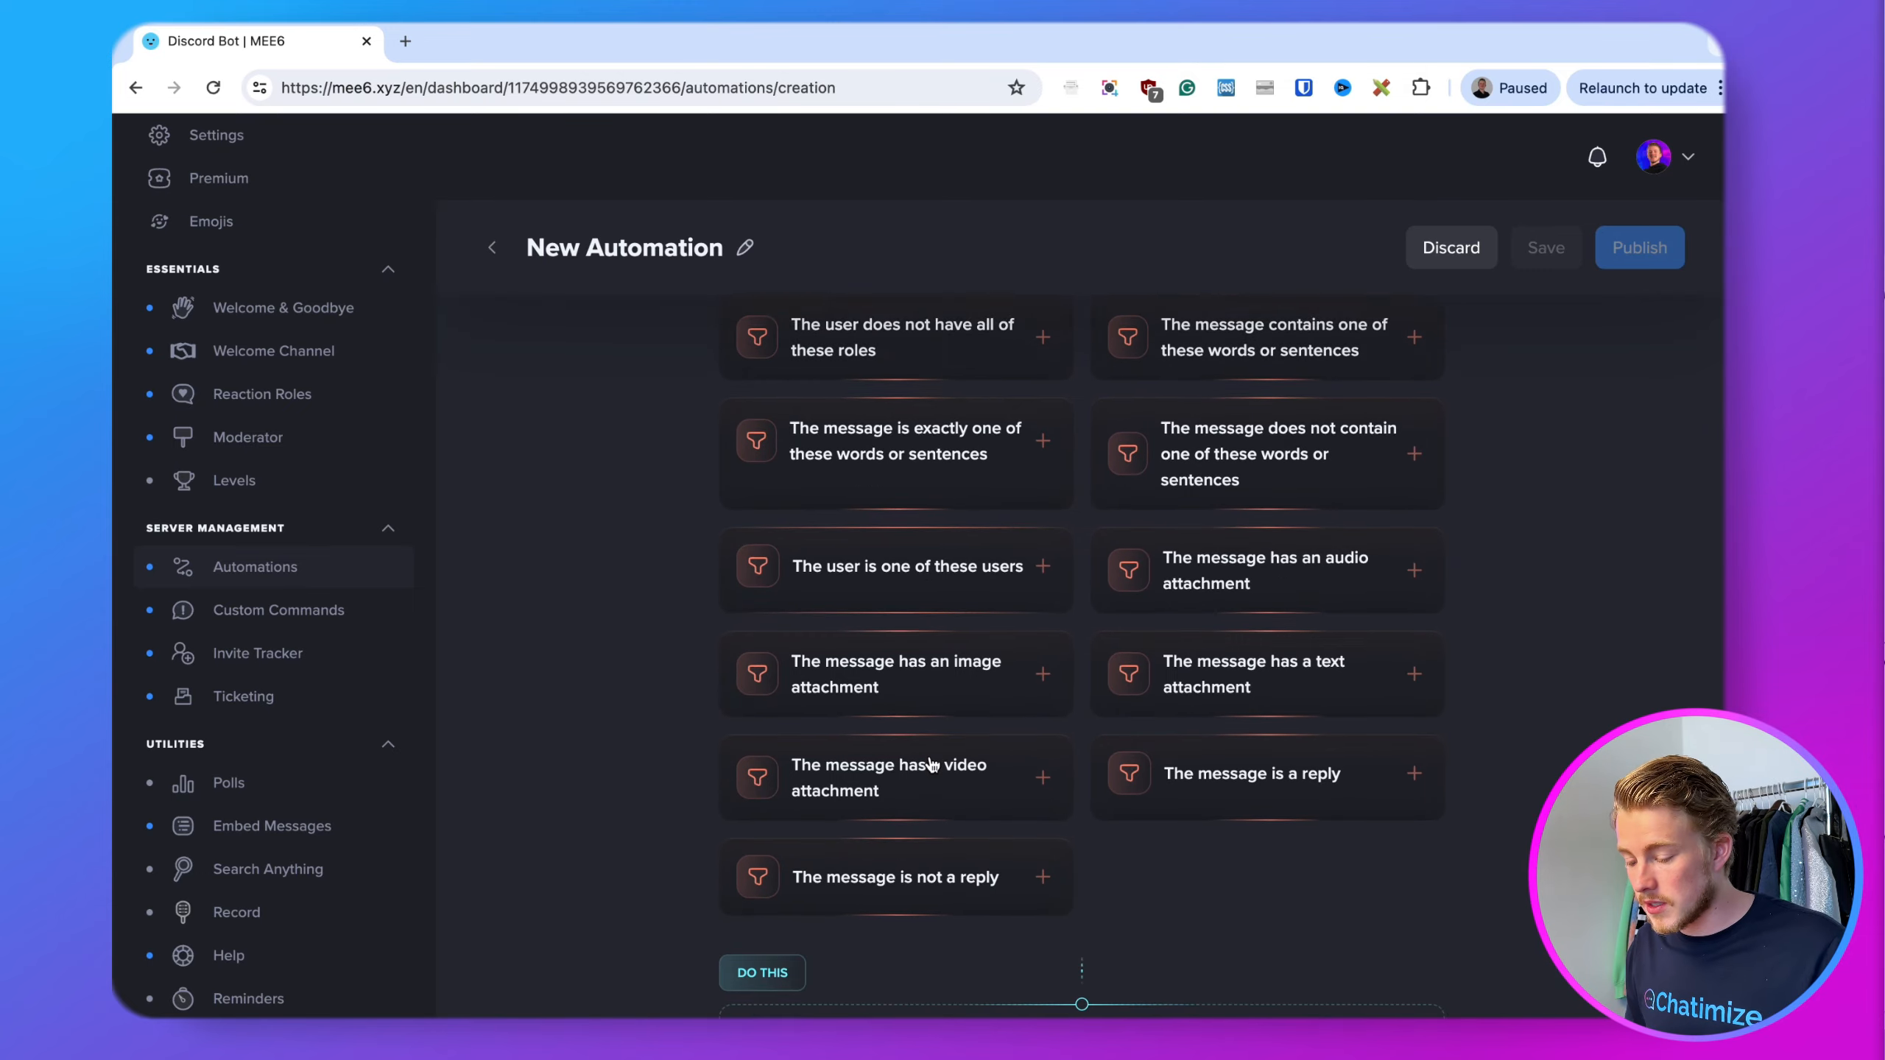
{"action": "scroll", "coordinate": [932, 765], "scroll_direction": "up", "scroll_amount": 2}
{"action": "scroll", "coordinate": [932, 765], "scroll_direction": "up", "scroll_amount": 2}
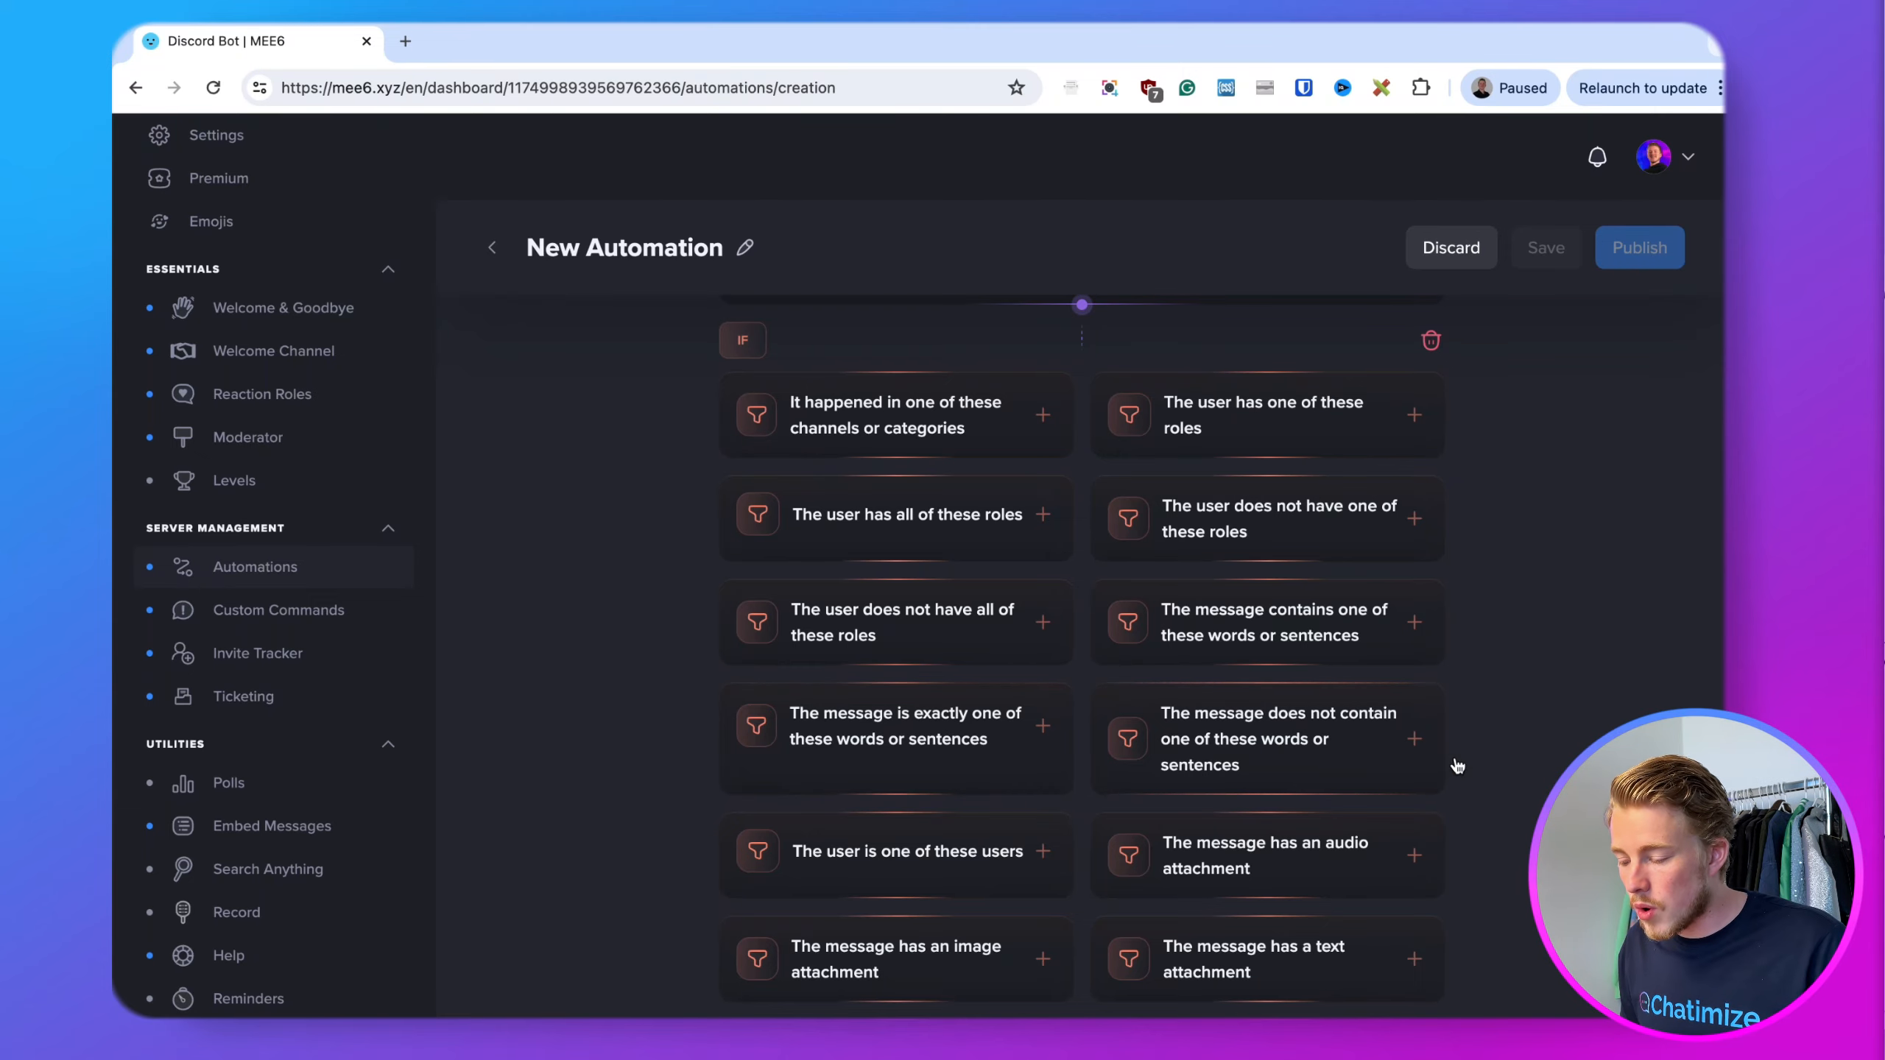
{"action": "scroll", "coordinate": [1473, 759], "scroll_direction": "up", "scroll_amount": 2}
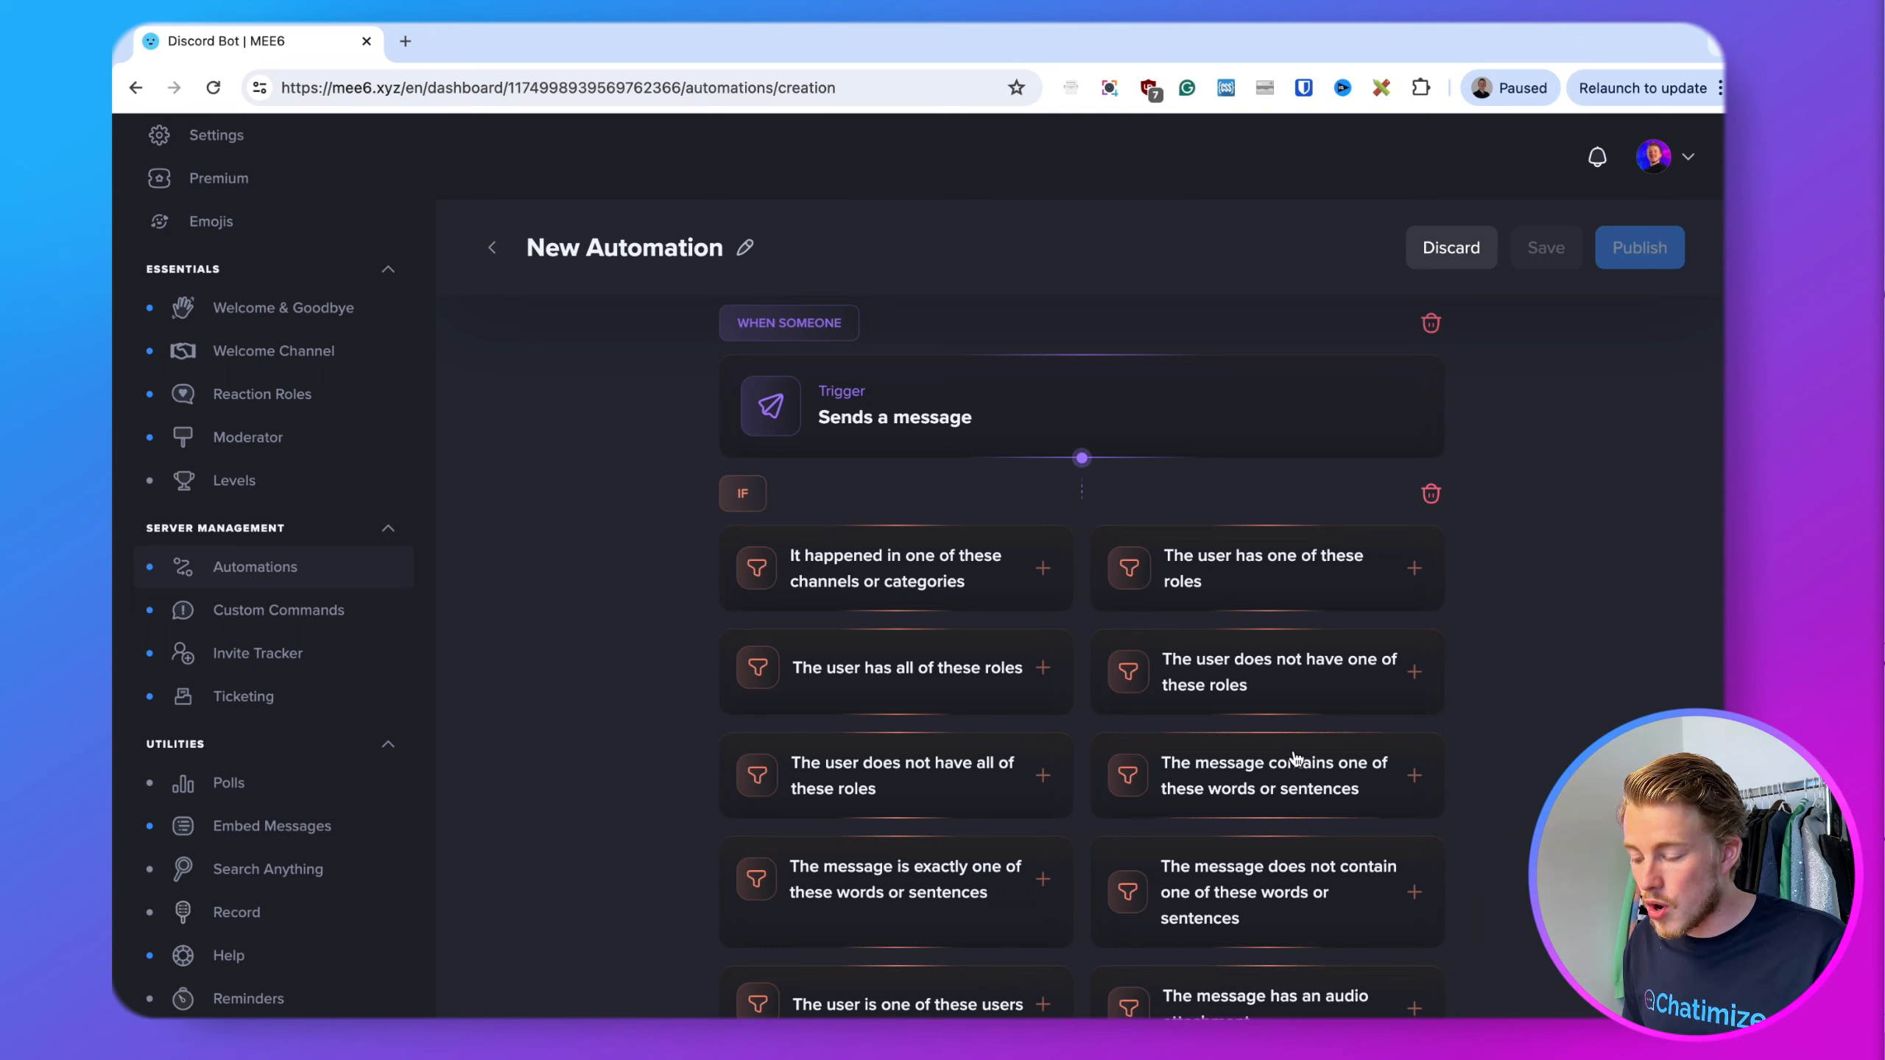
{"action": "left_click", "coordinate": [1282, 808]}
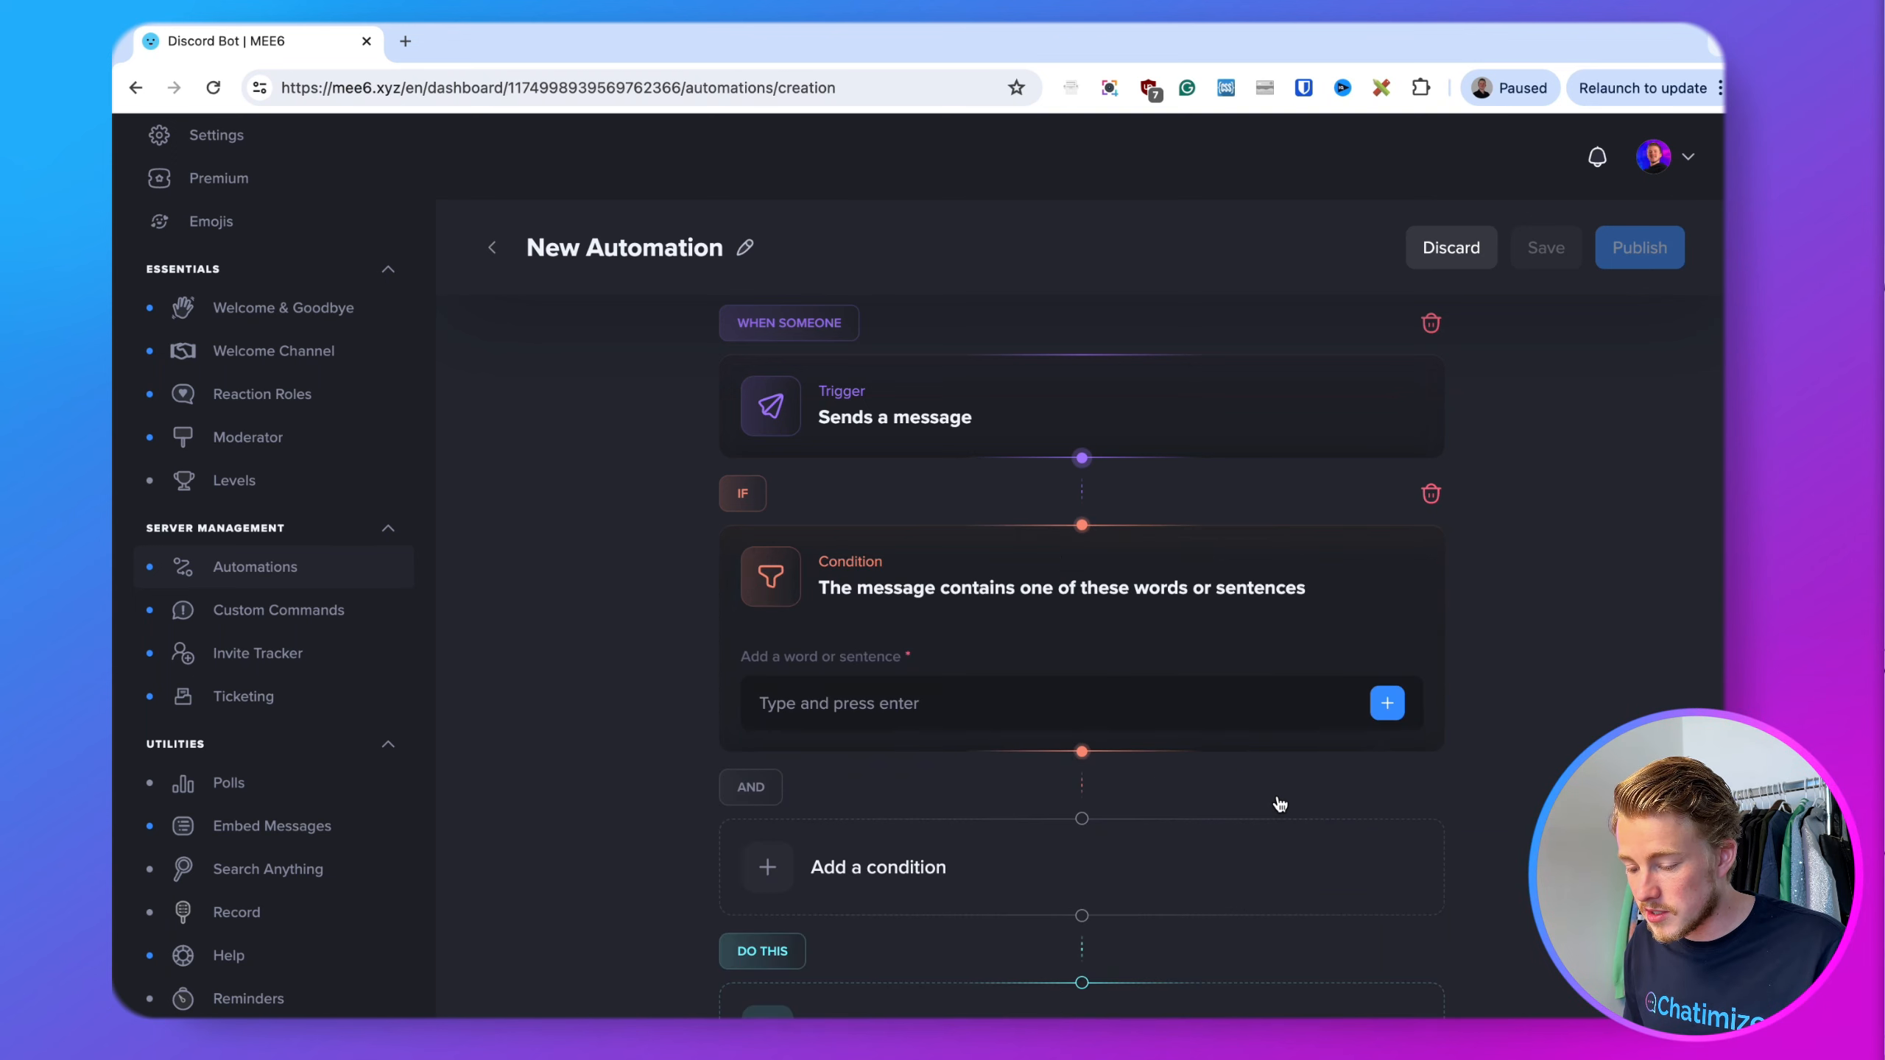
- Add "whatsapp bot" and "whatsapp chatbot" as the words or sentences that meet the condition
{"action": "left_click", "coordinate": [966, 706]}
{"action": "type", "text": "wh"}
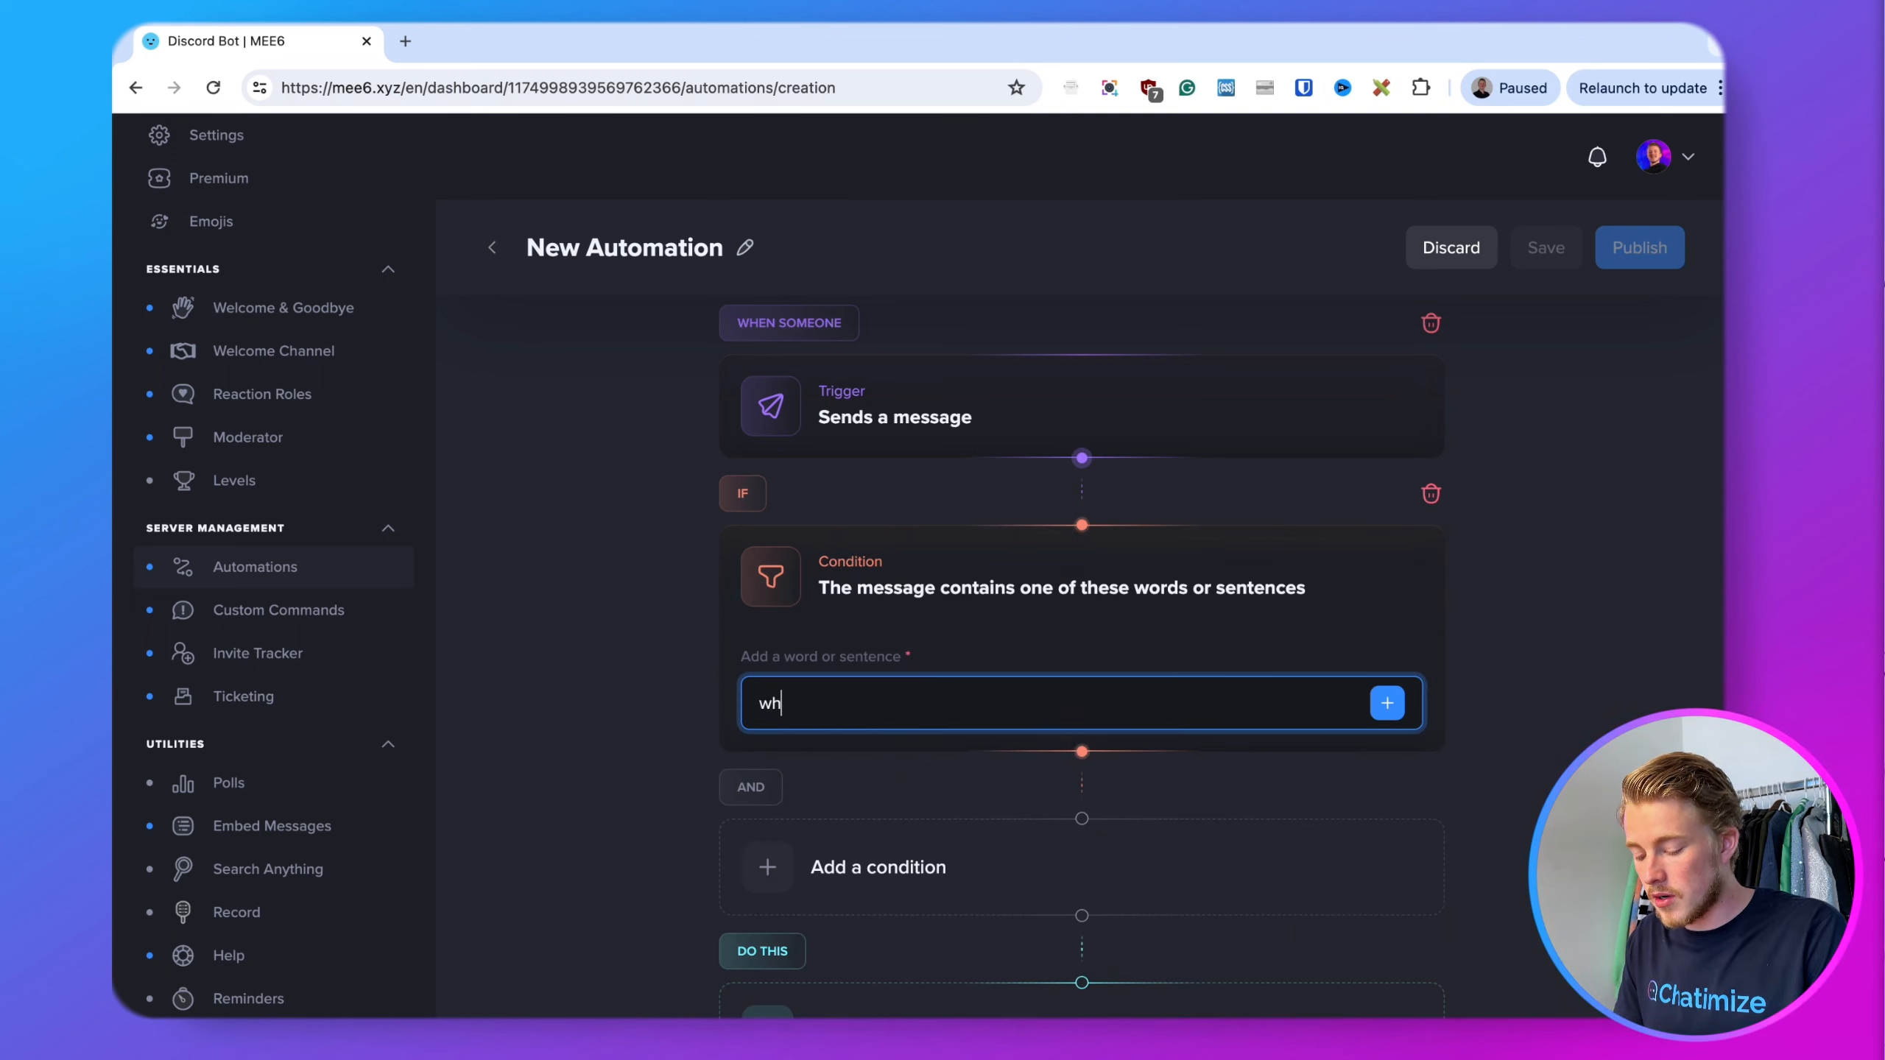
{"action": "type", "text": "atsapp bot"}
{"action": "key", "text": "Return"}
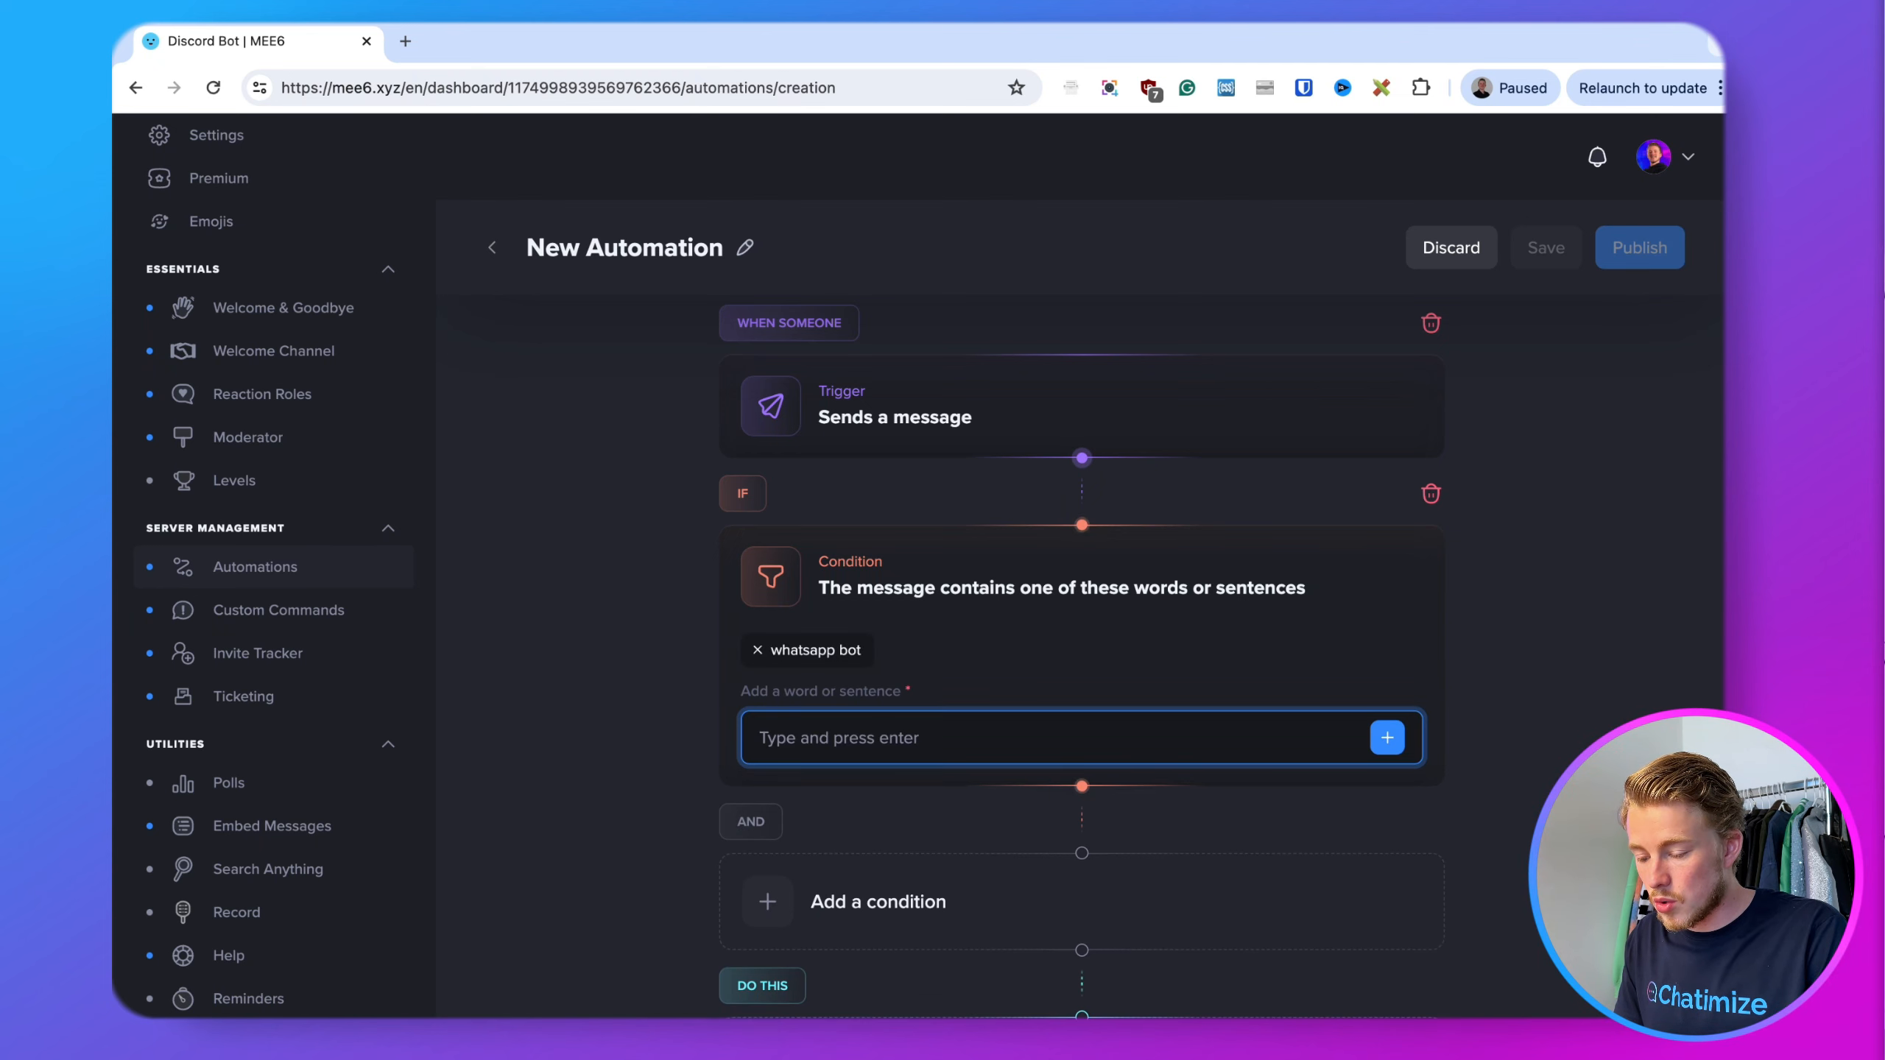
{"action": "type", "text": "whatsapp b"}
{"action": "key", "text": "BackSpace"}
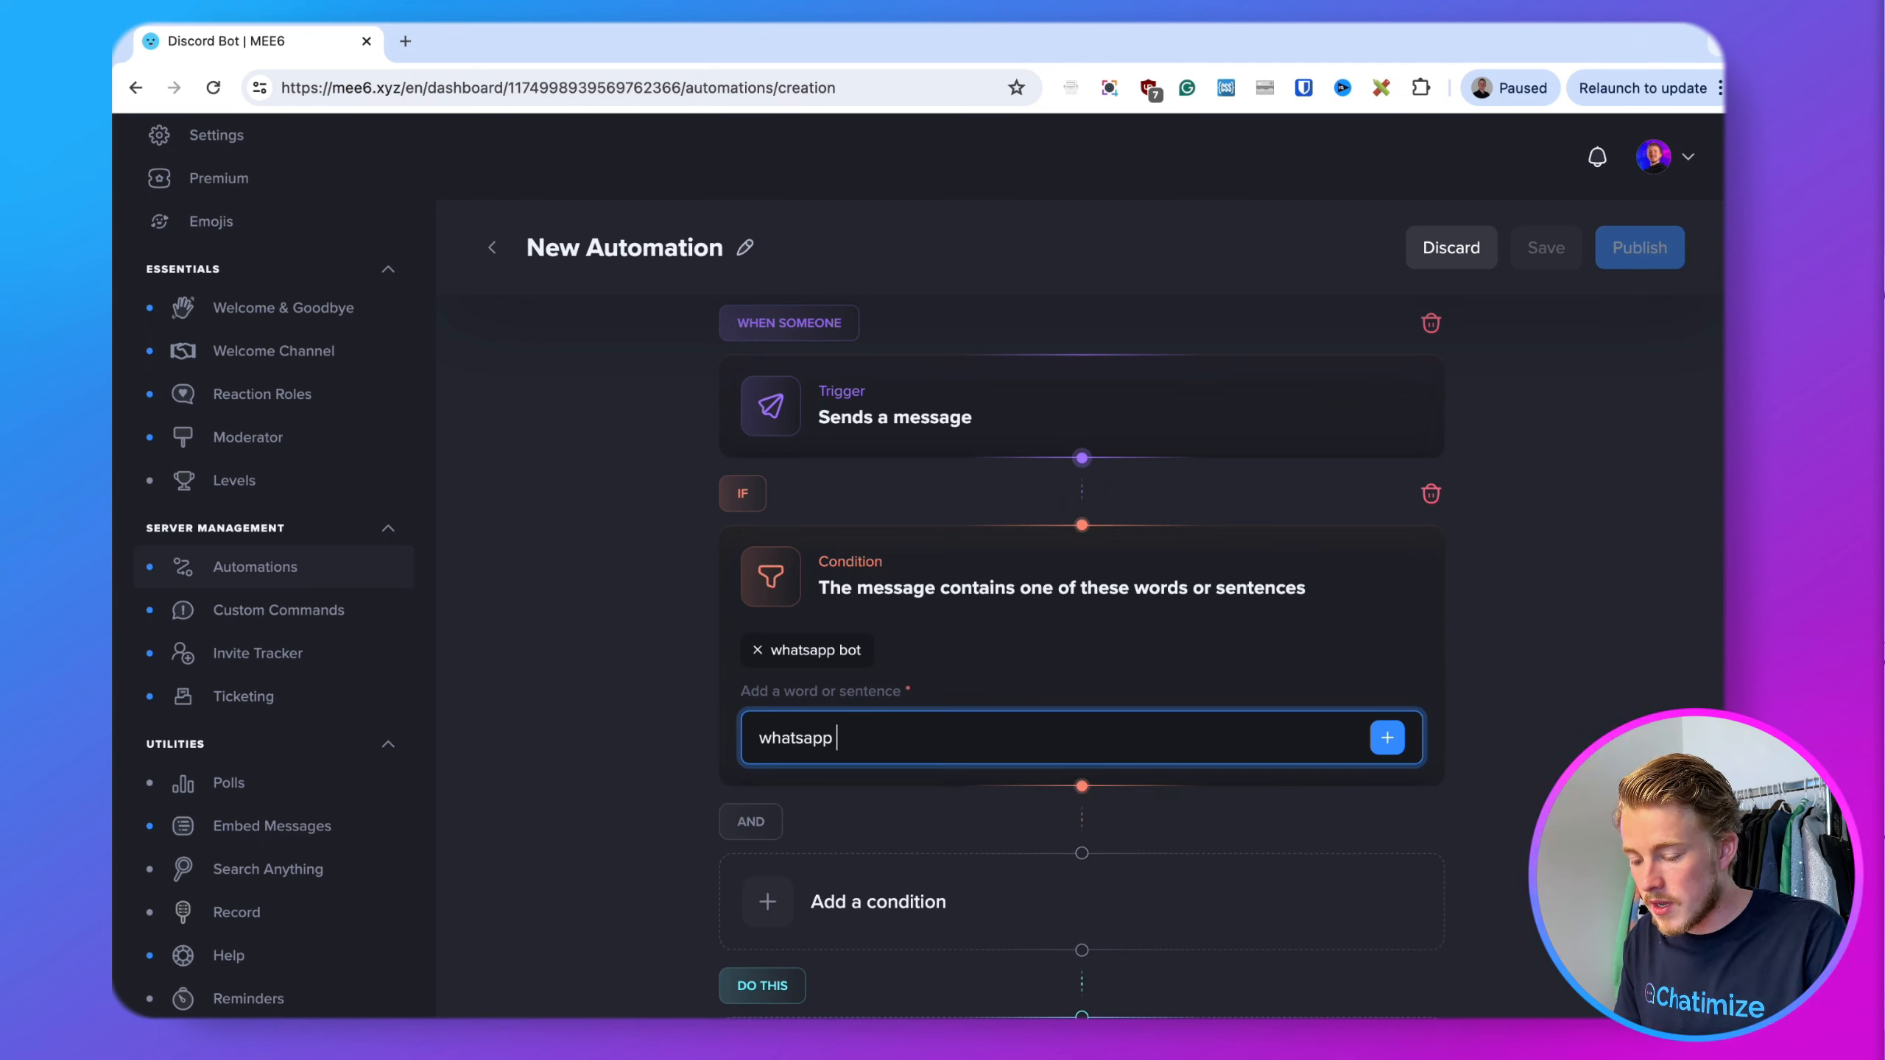
{"action": "type", "text": "chatbot"}
{"action": "key", "text": "Return"}
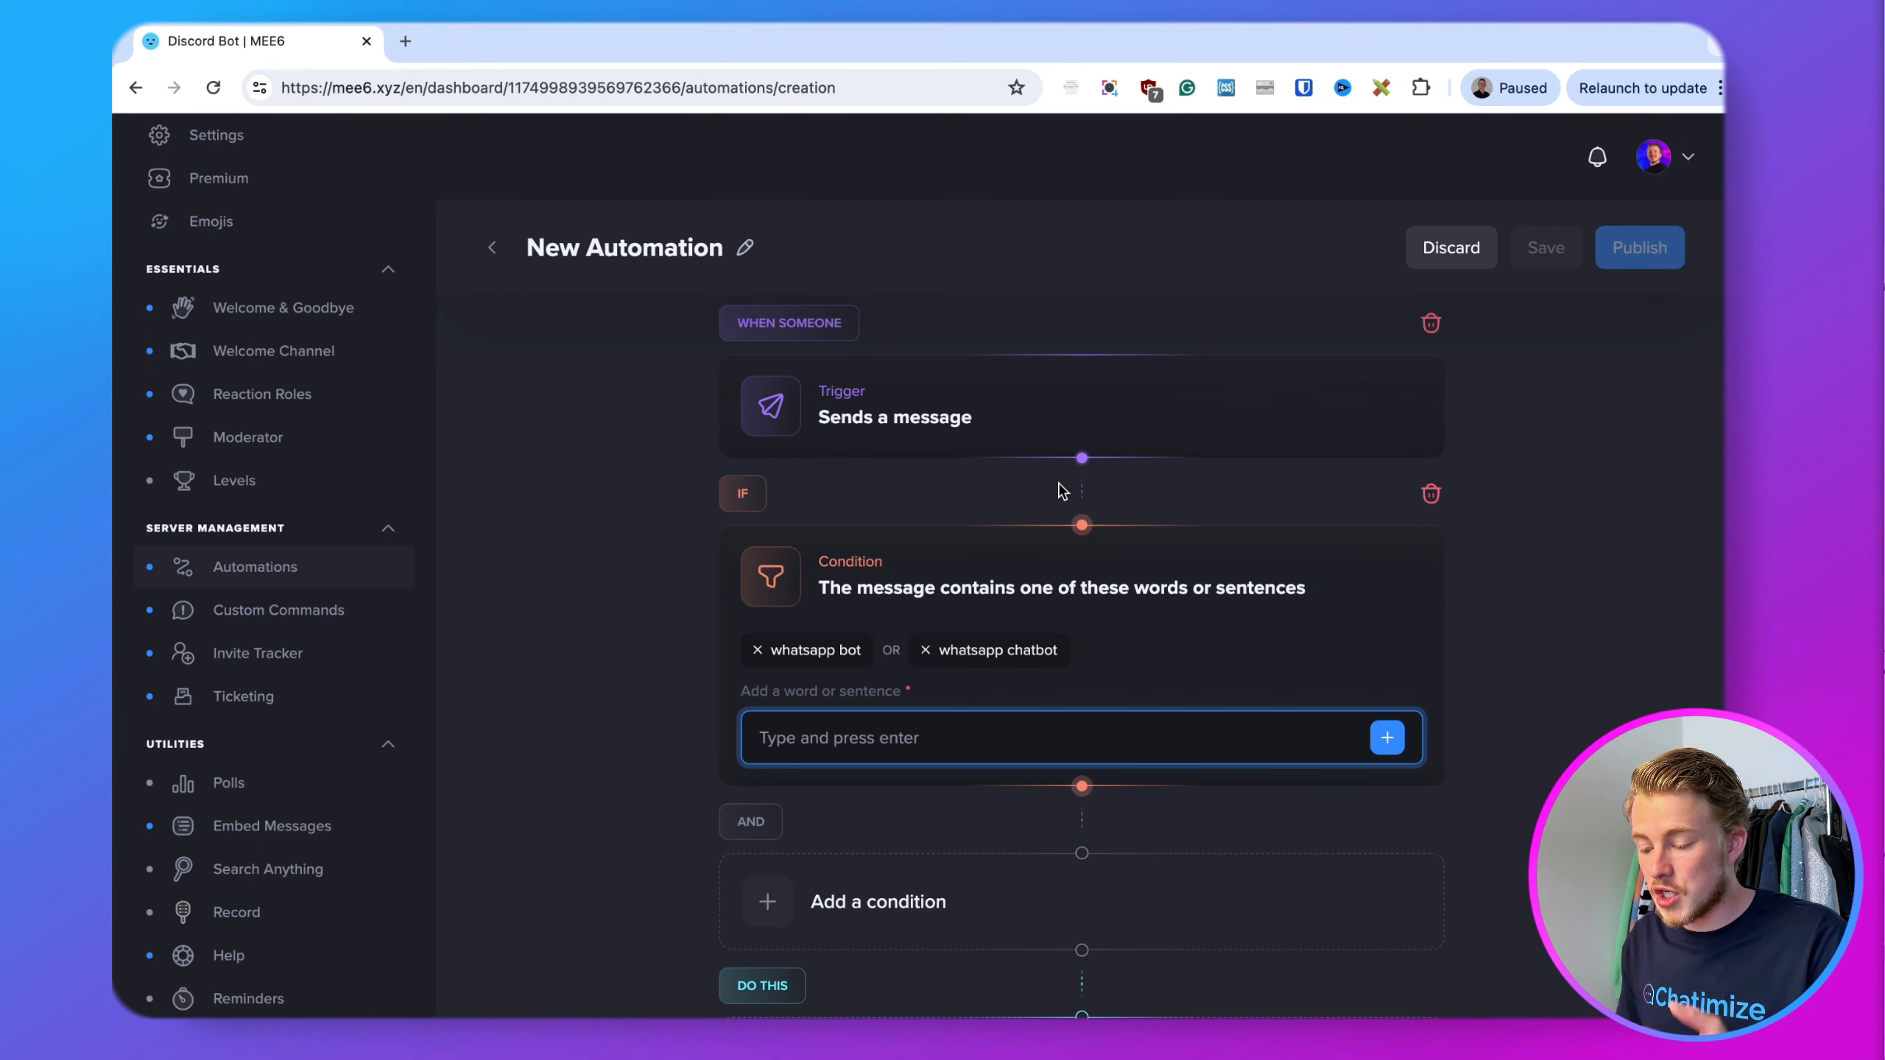
- Add the action Create a thread from the message and name the thread "WhatsApp Chatbots"
{"action": "scroll", "coordinate": [1062, 491], "scroll_direction": "down", "scroll_amount": 2}
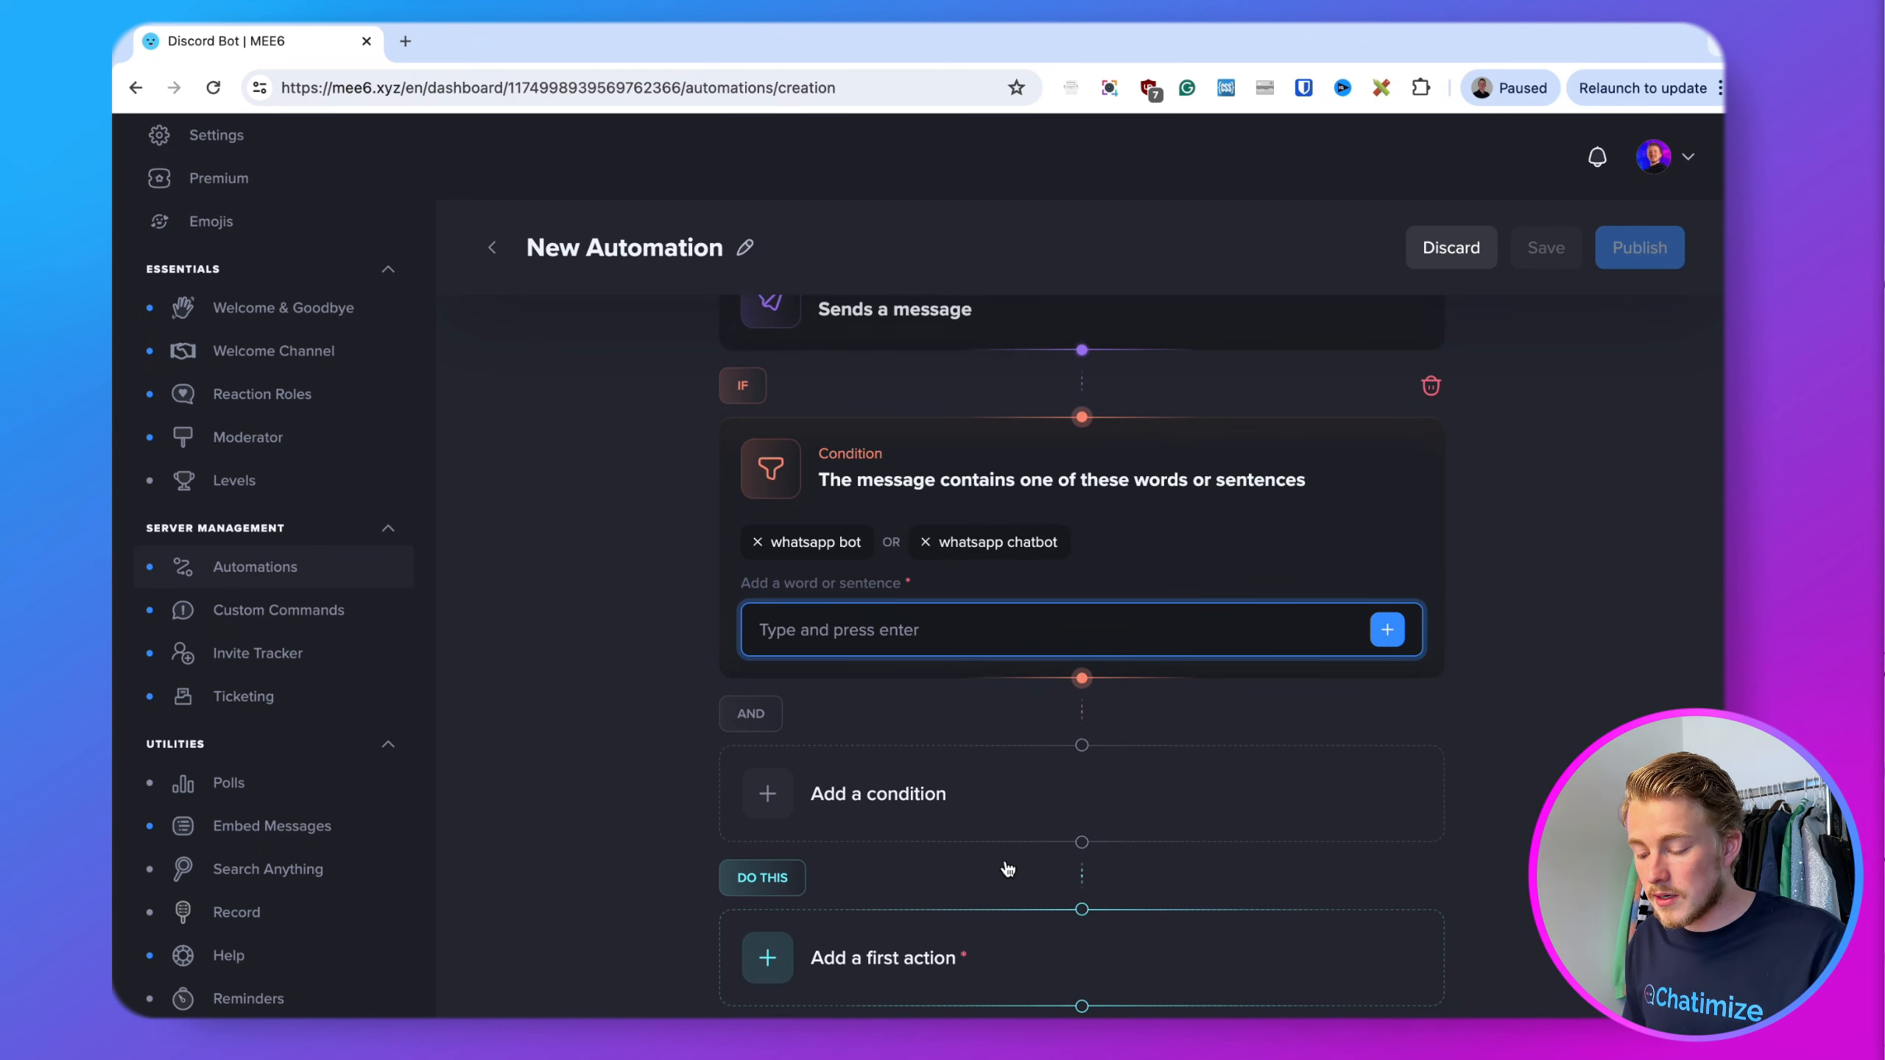
{"action": "left_click", "coordinate": [970, 951]}
{"action": "scroll", "coordinate": [979, 943], "scroll_direction": "down", "scroll_amount": 4}
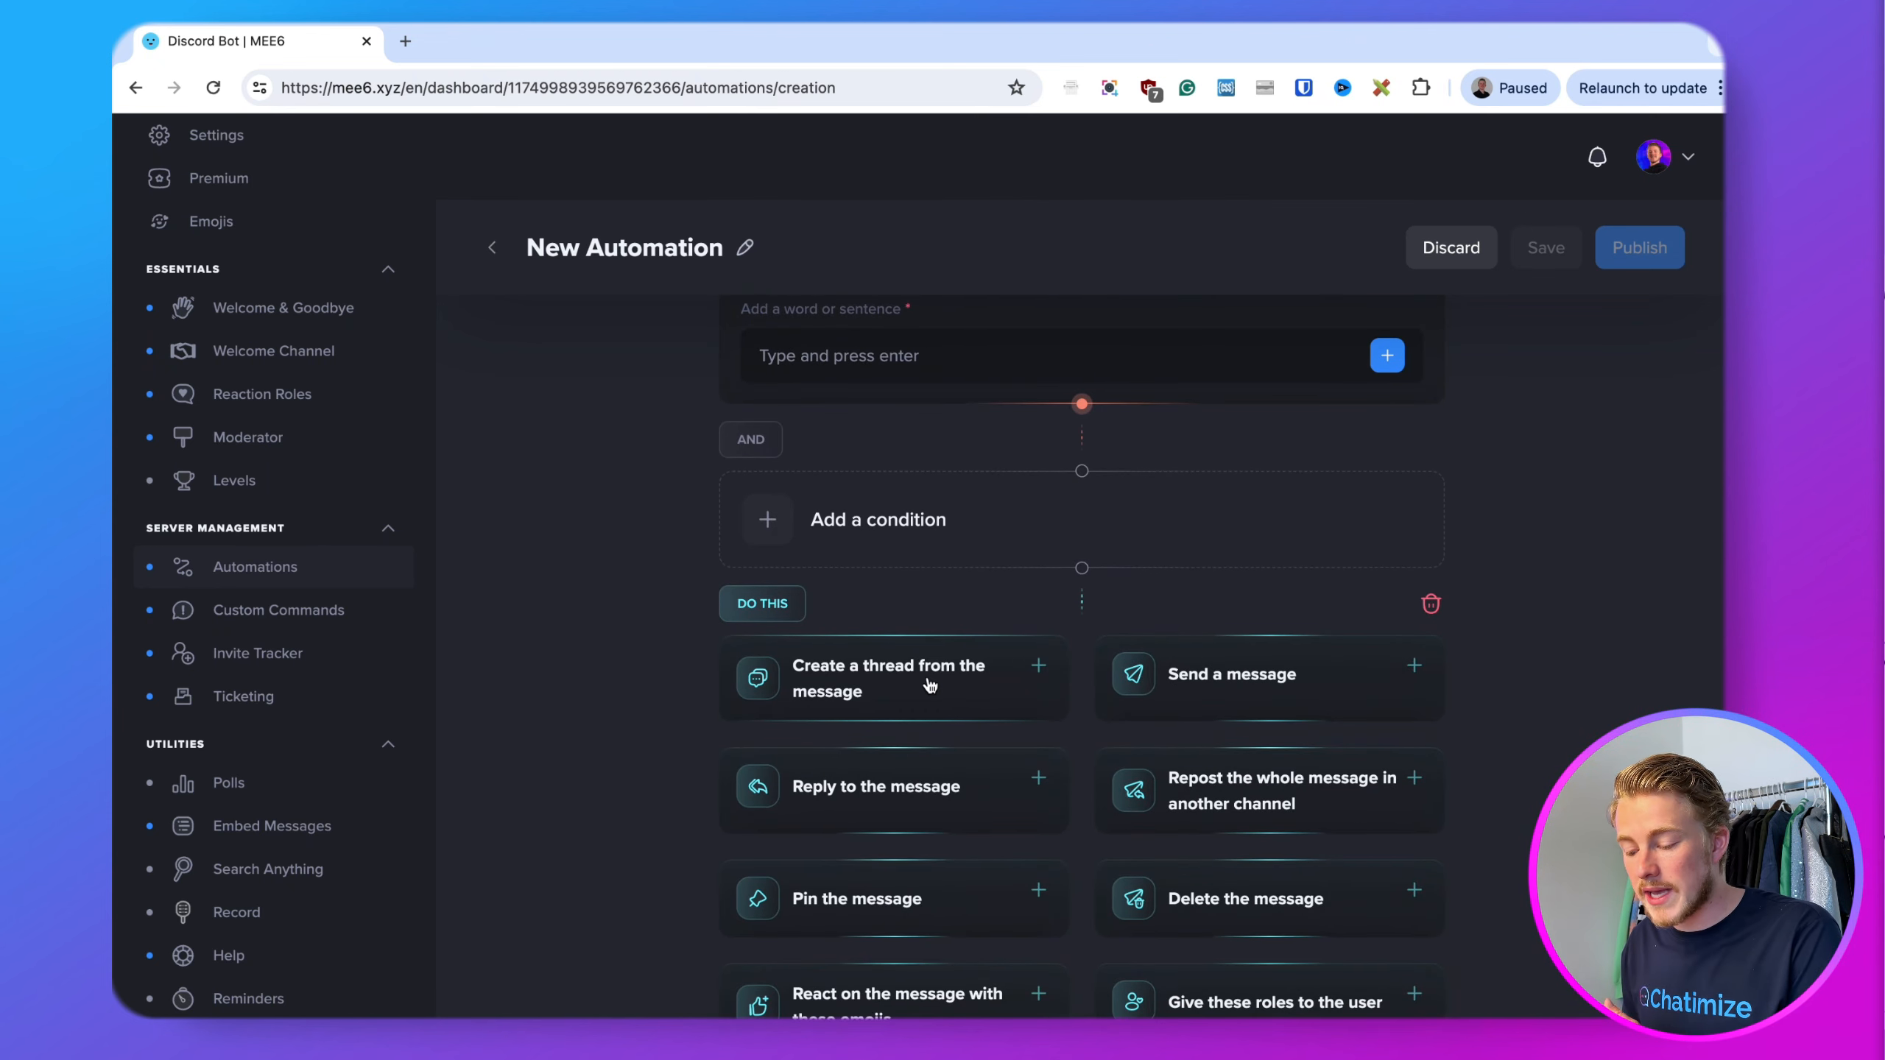
{"action": "left_click", "coordinate": [930, 684]}
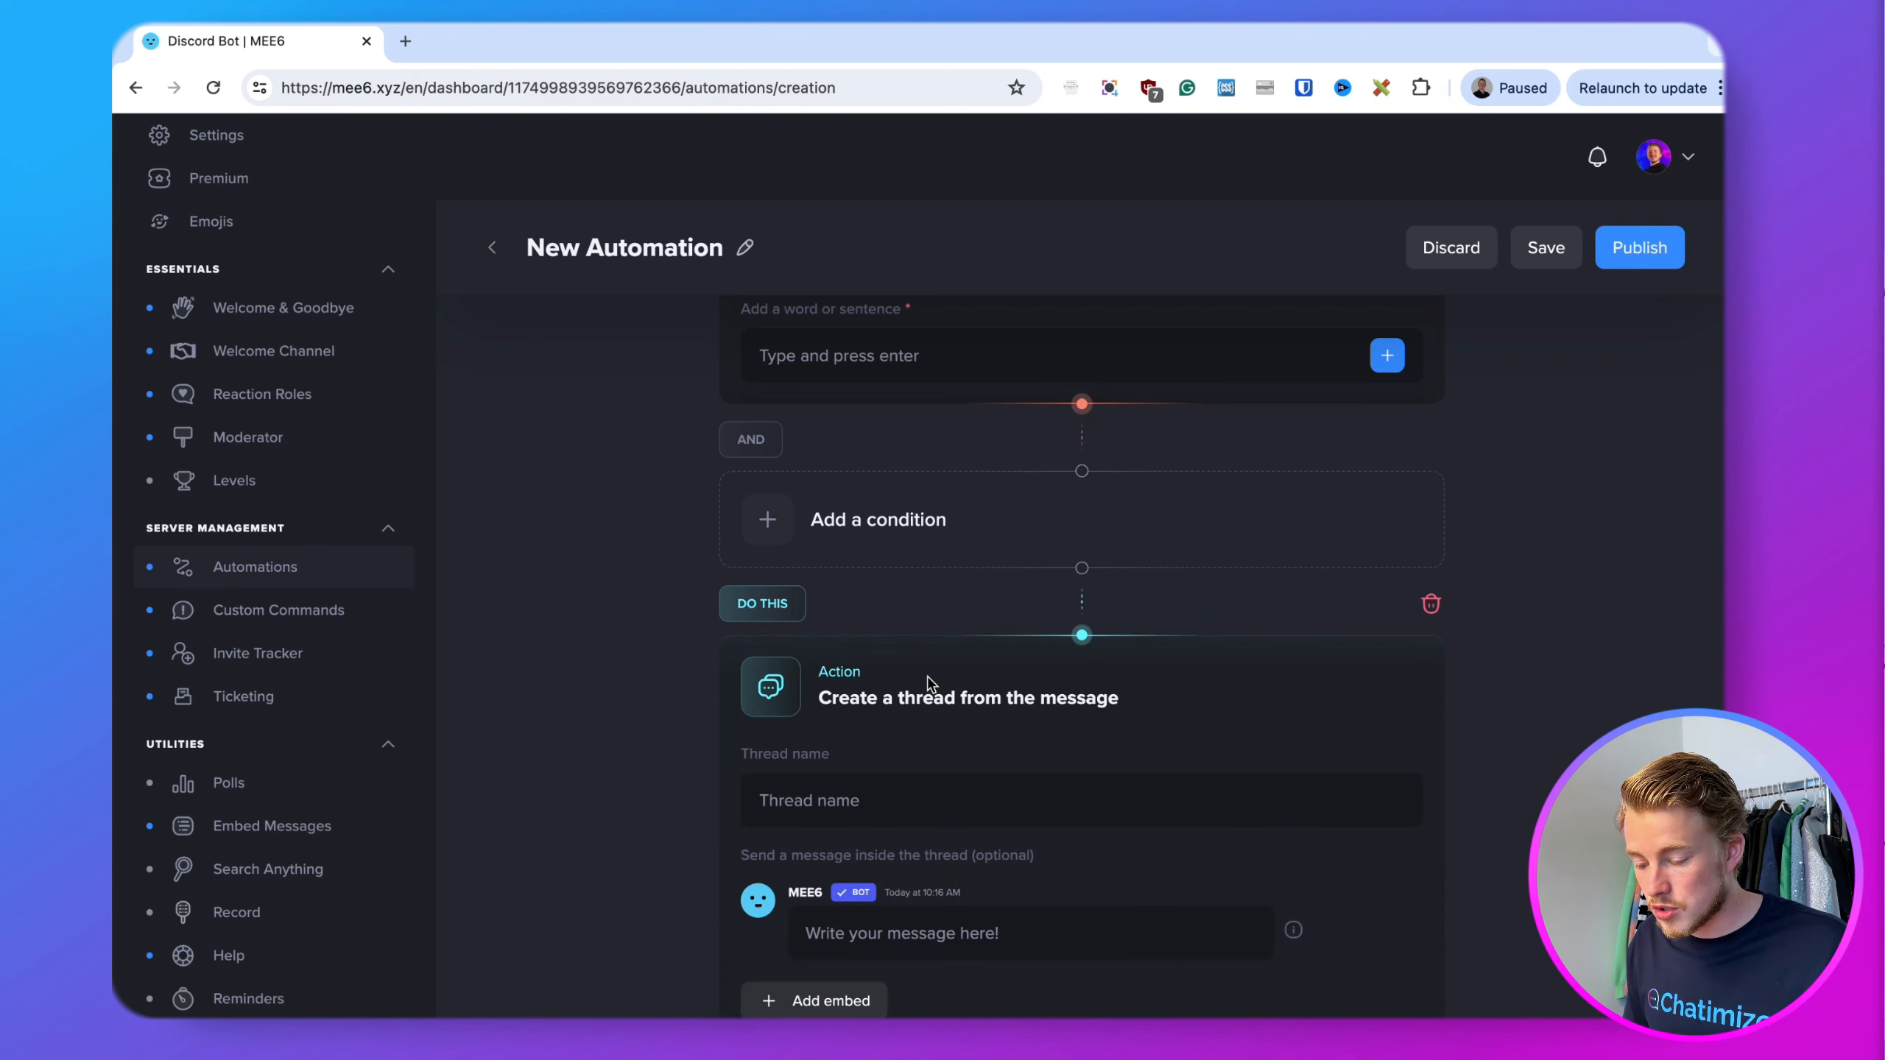
{"action": "scroll", "coordinate": [913, 669], "scroll_direction": "down", "scroll_amount": 3}
{"action": "left_click", "coordinate": [869, 628]}
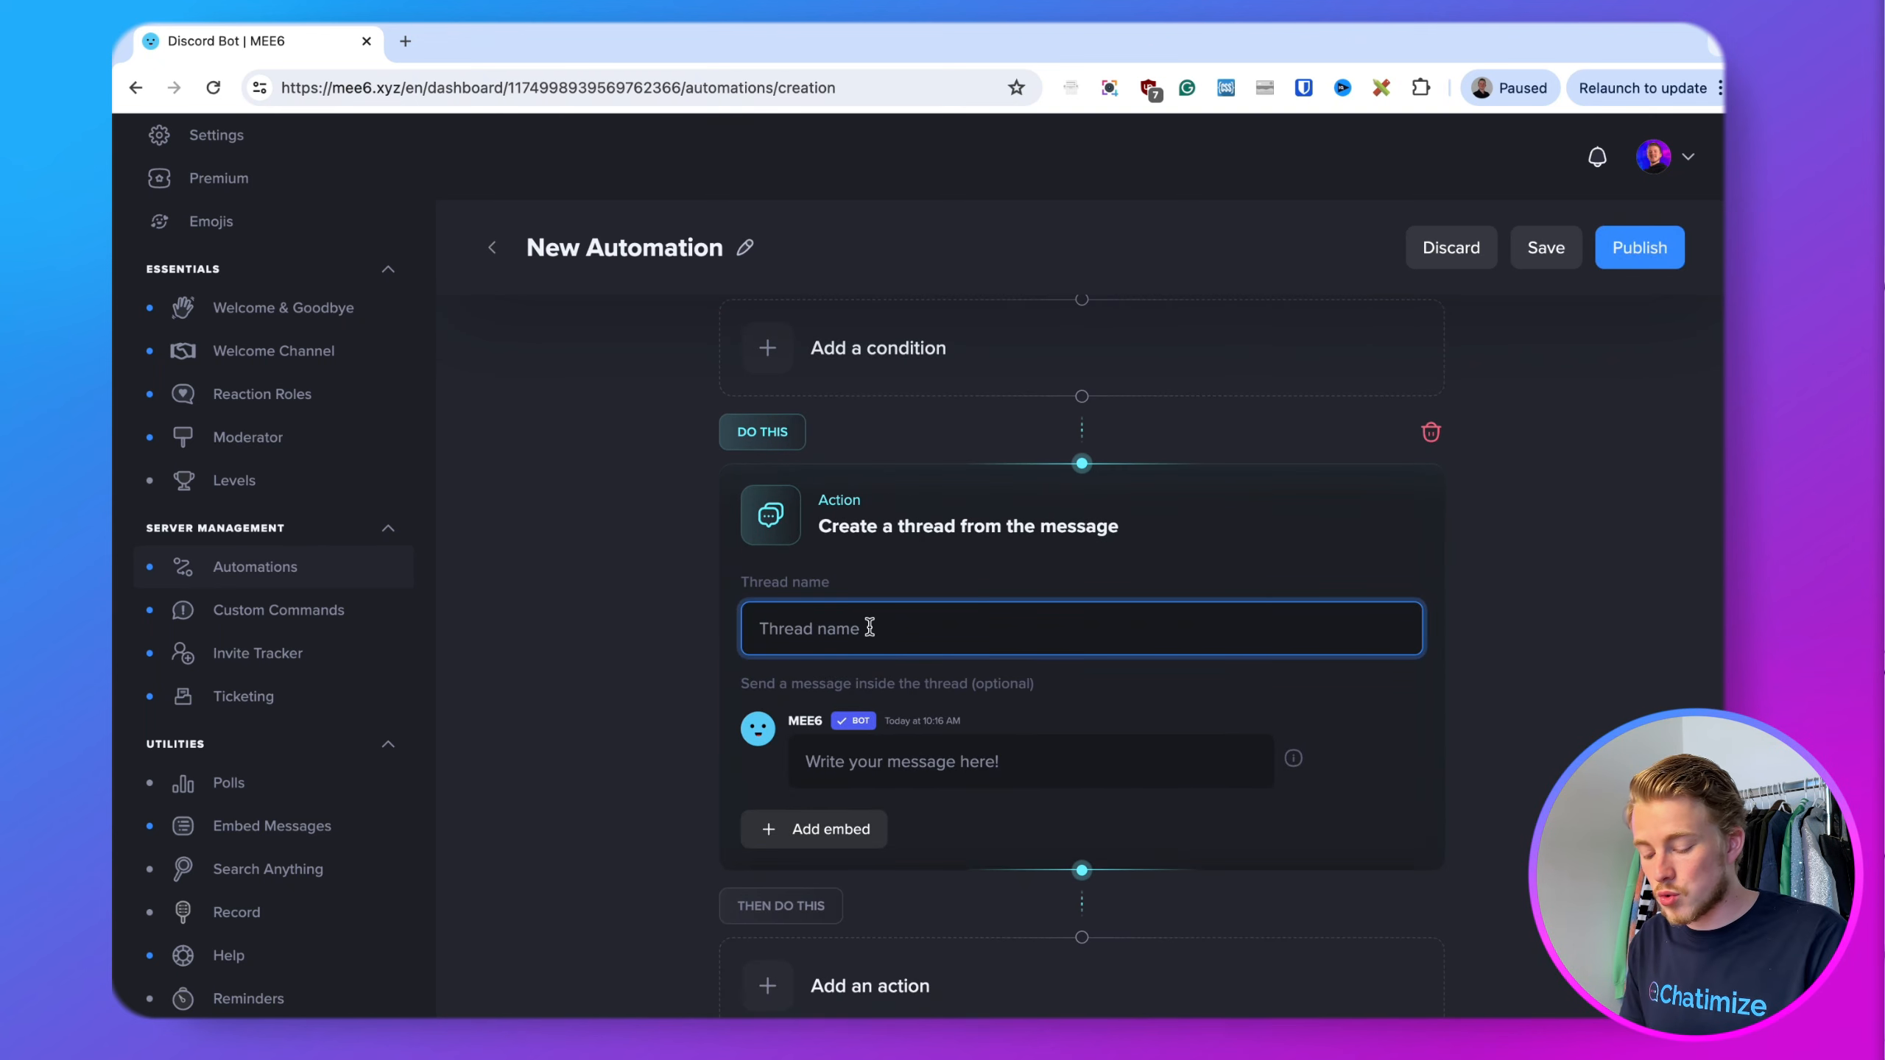
{"action": "type", "text": "WhatsApp "}
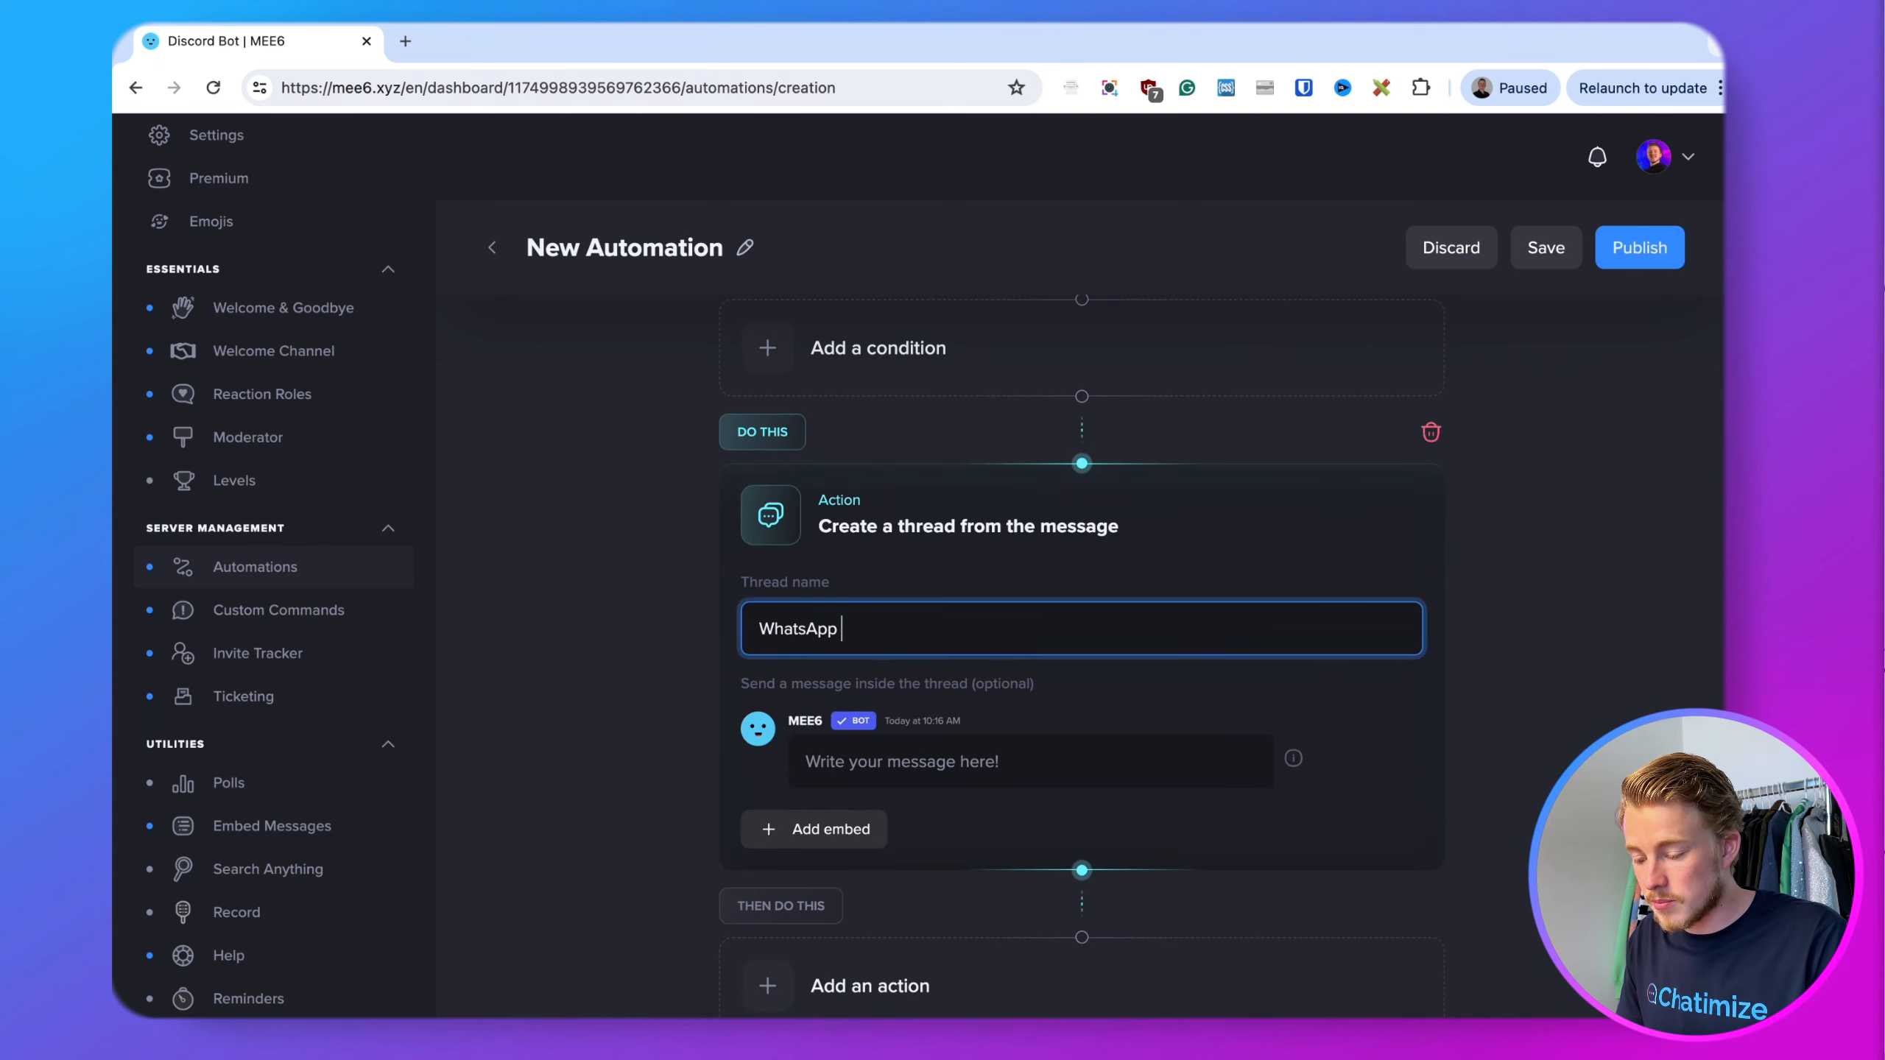
{"action": "type", "text": "Chatbots"}
{"action": "left_click", "coordinate": [950, 774]}
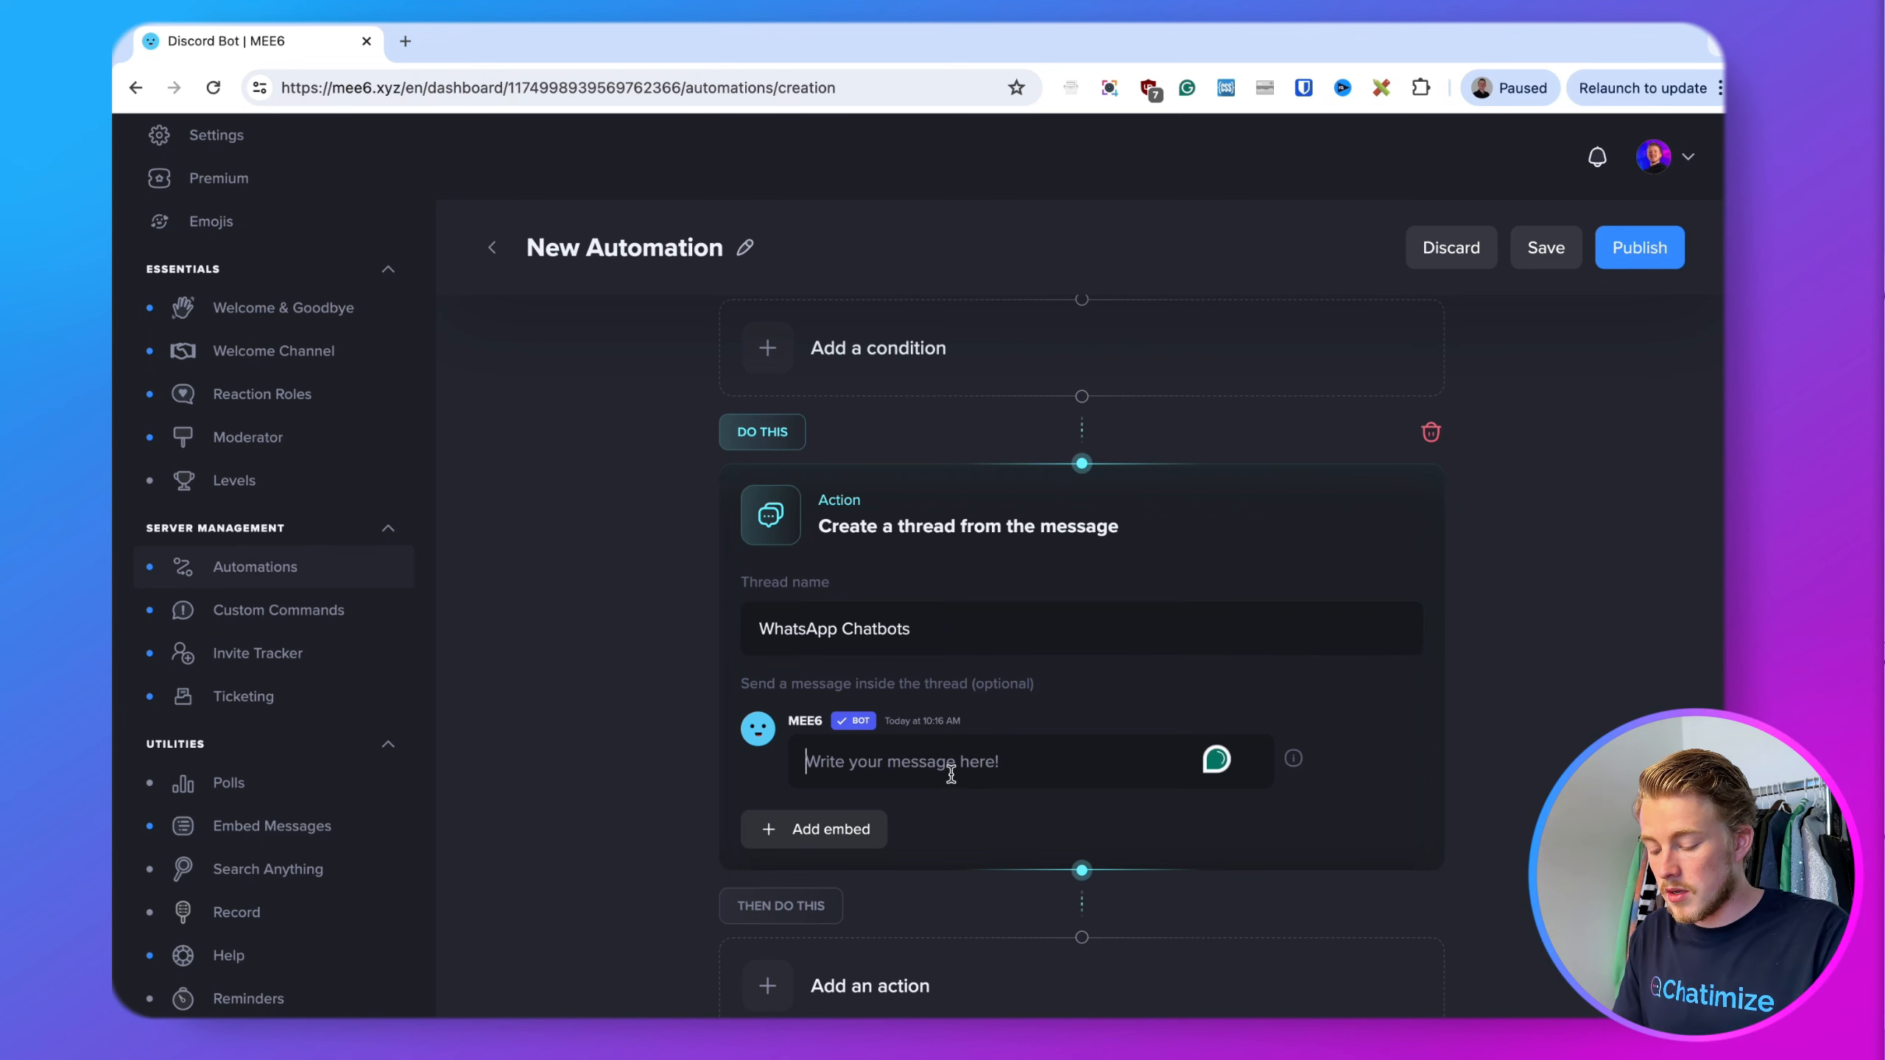
{"action": "type", "text": "Here is a free tutorial on WhatsApp "}
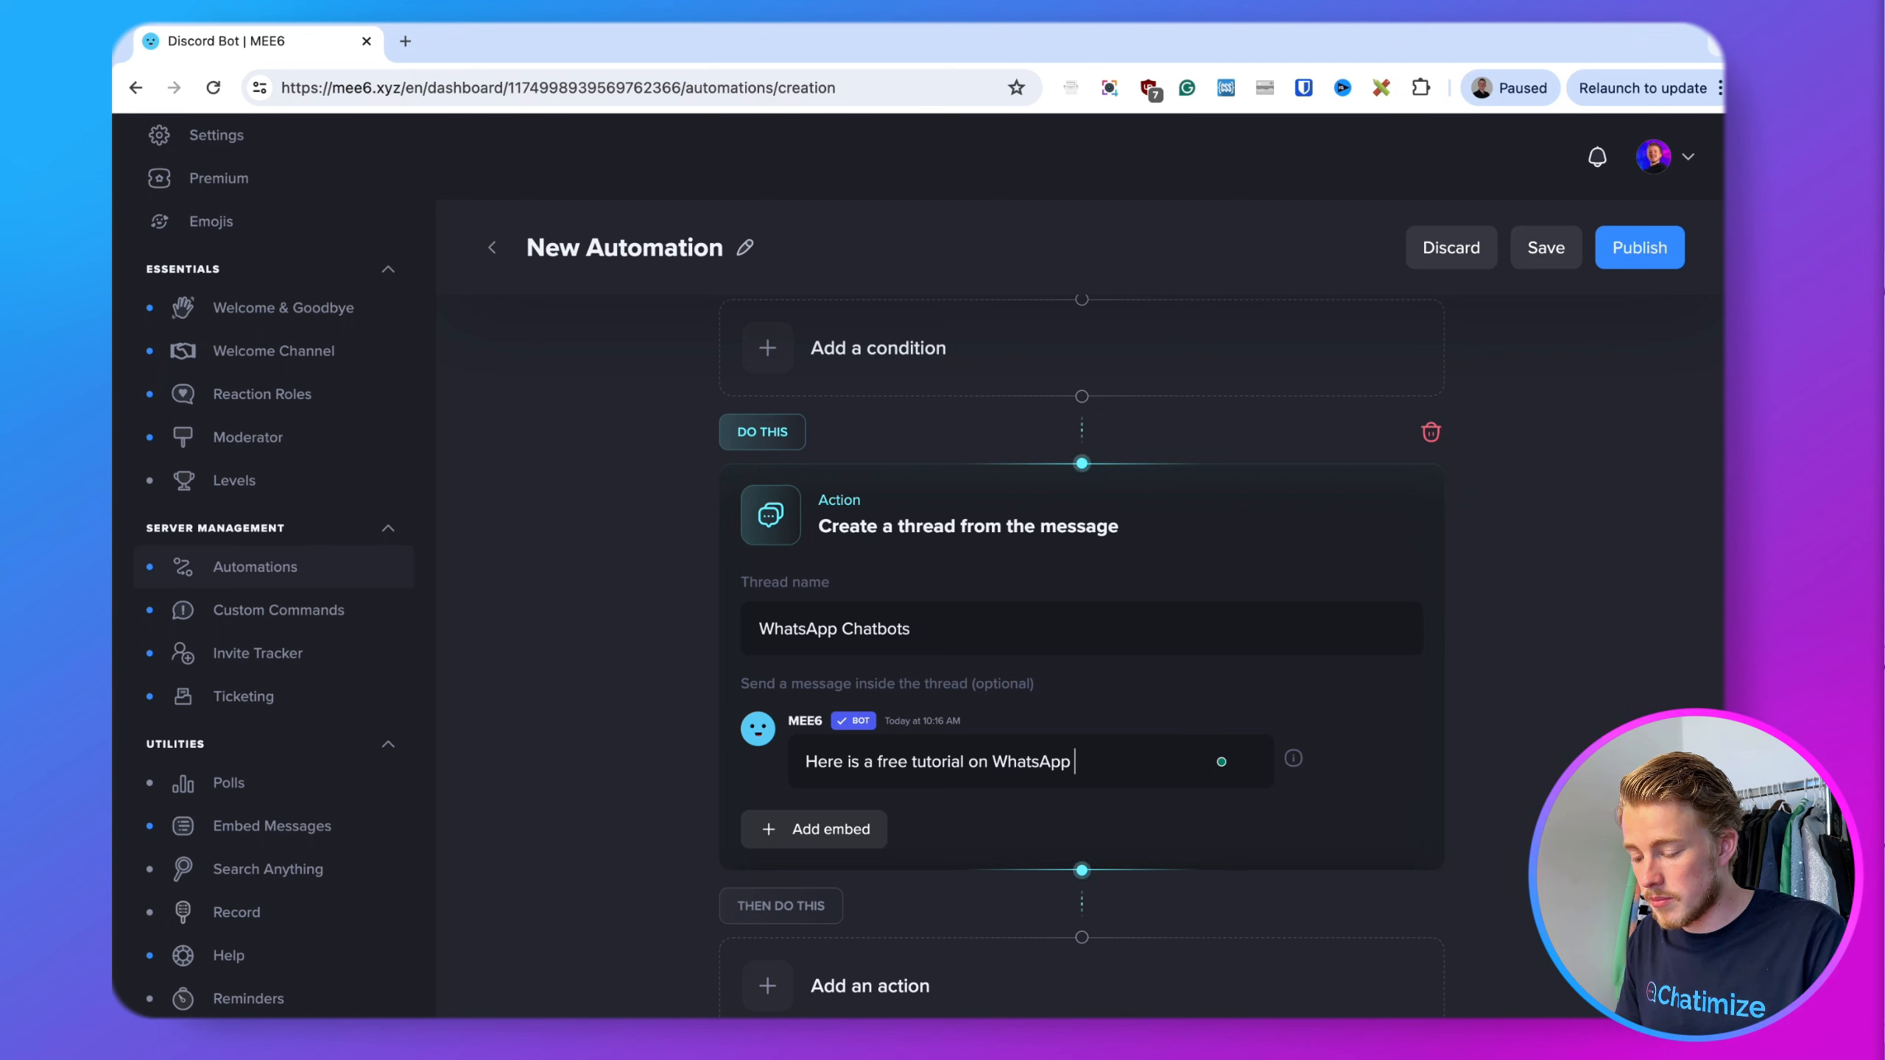
{"action": "type", "text": "chatbots: https://chatimize.com/whatsapp-chatb"}
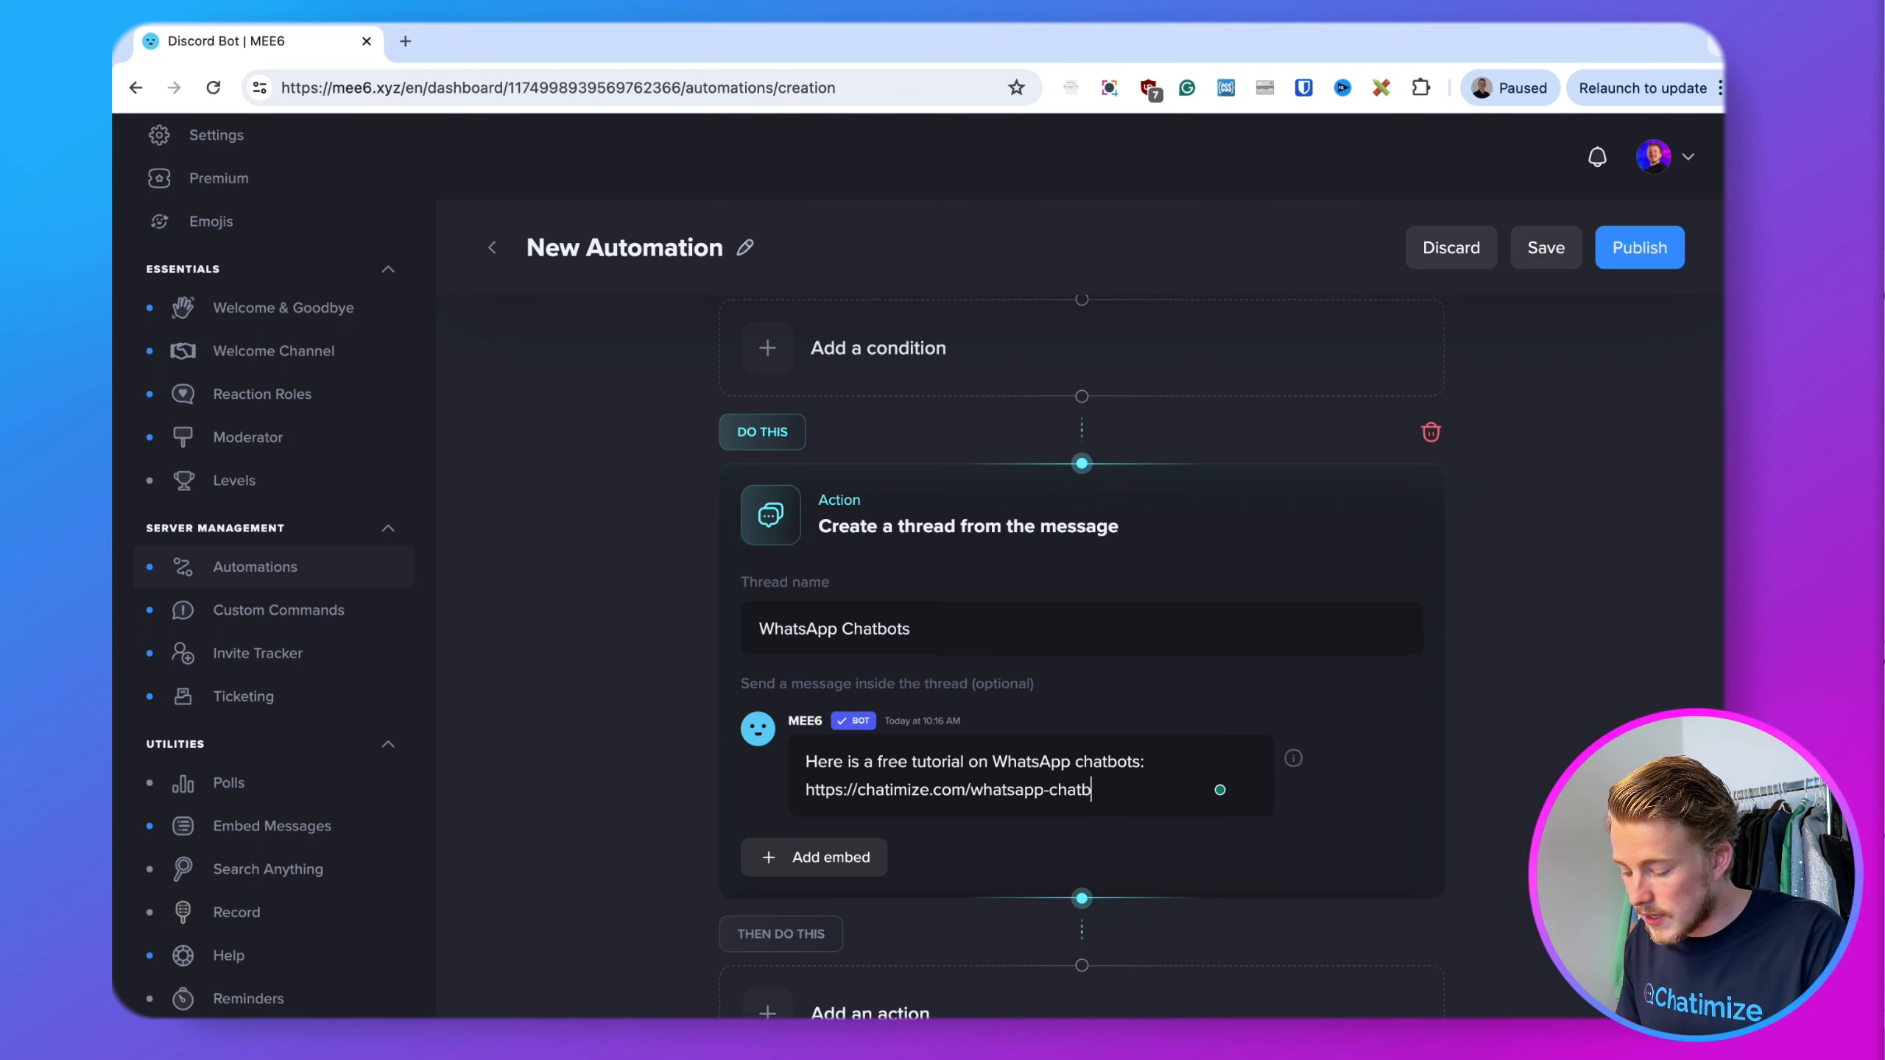
{"action": "type", "text": "ptots/"}
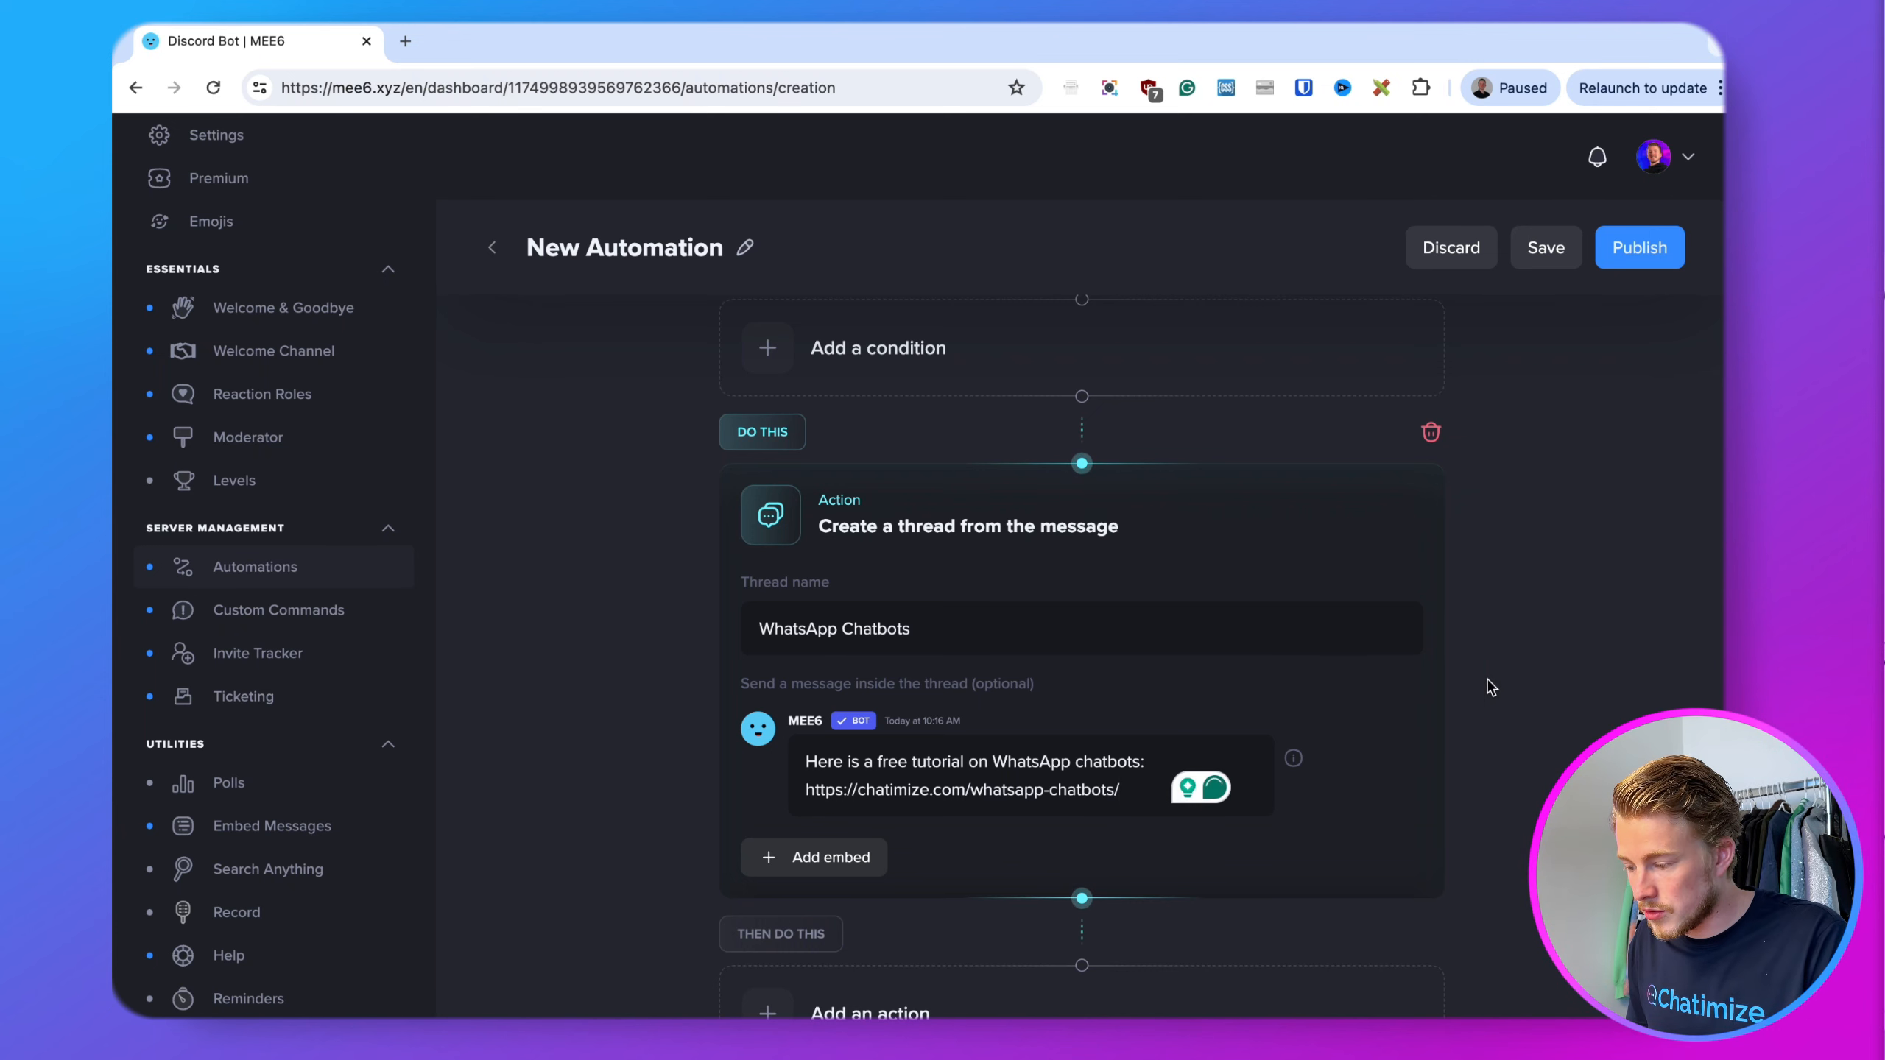
{"action": "left_click", "coordinate": [1545, 247]}
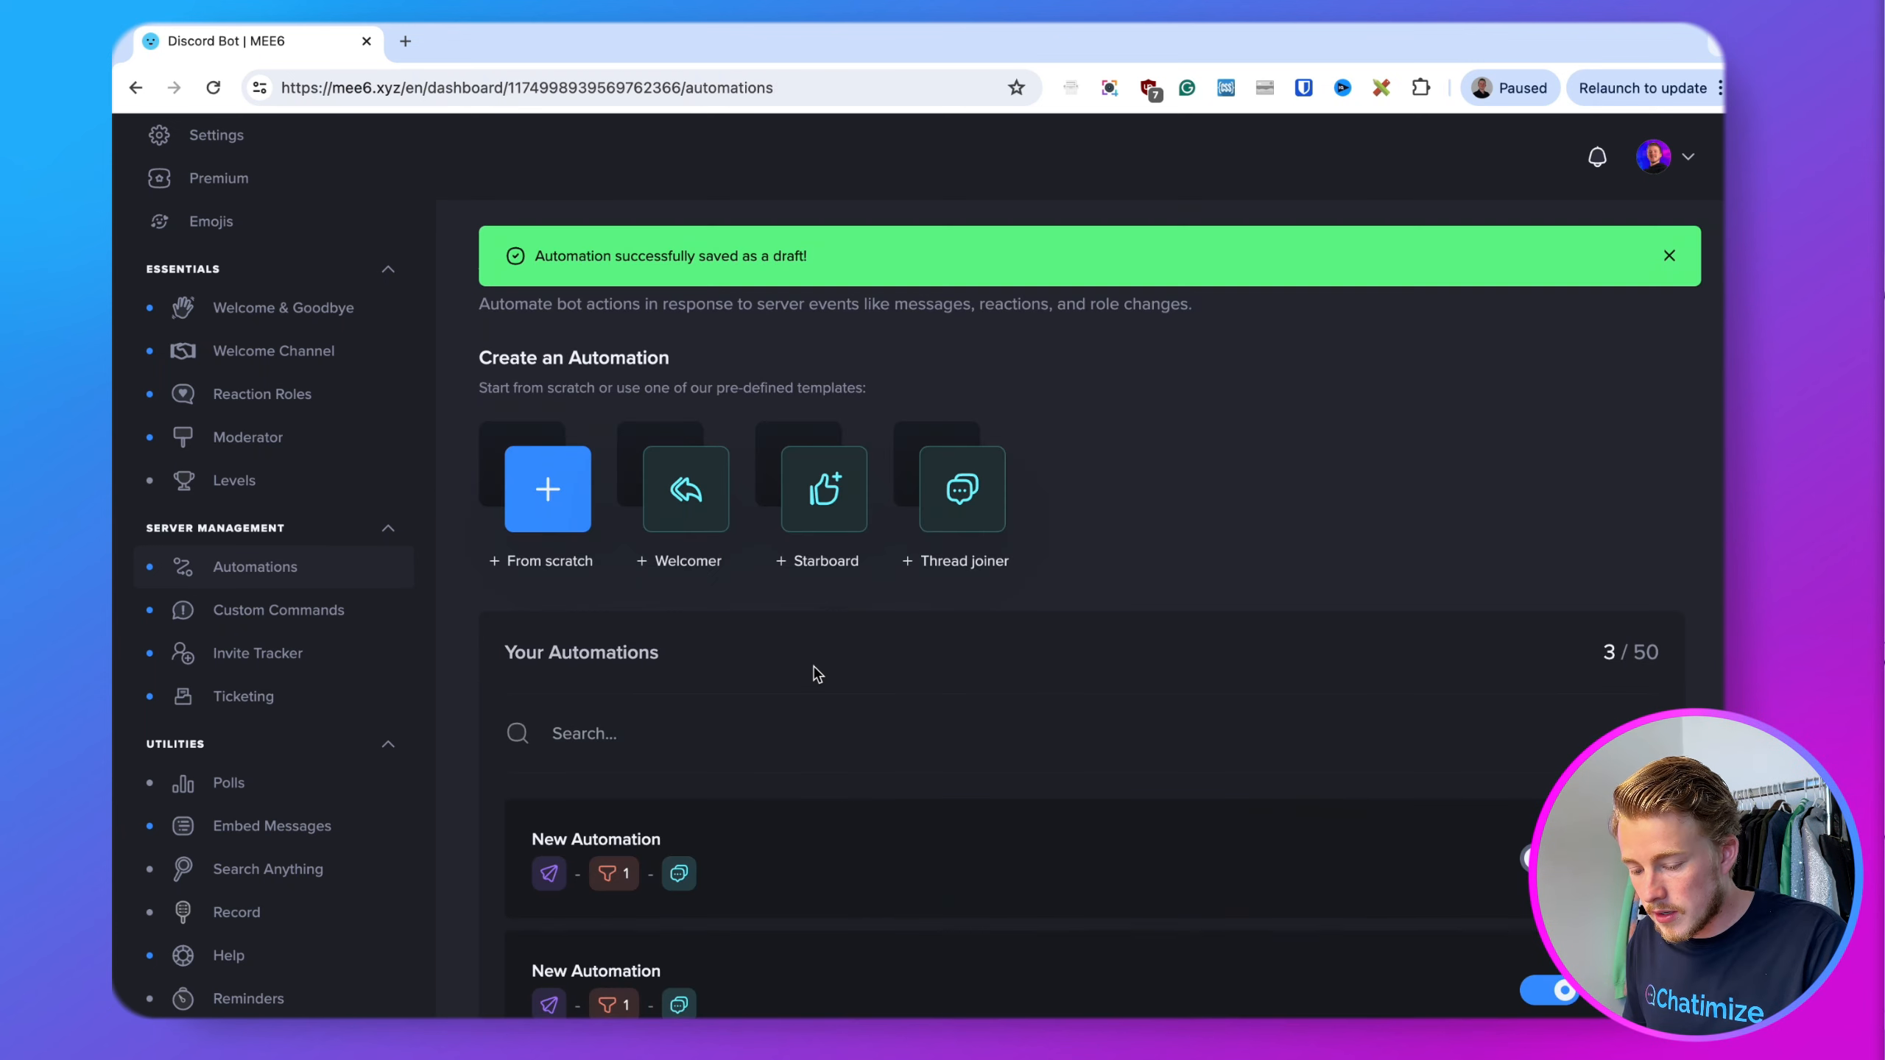
- Rename the newly saved draft automation to "WhatsApp Chatbots", then save and reopen it
{"action": "scroll", "coordinate": [817, 673], "scroll_direction": "down", "scroll_amount": 3}
{"action": "left_click", "coordinate": [744, 656]}
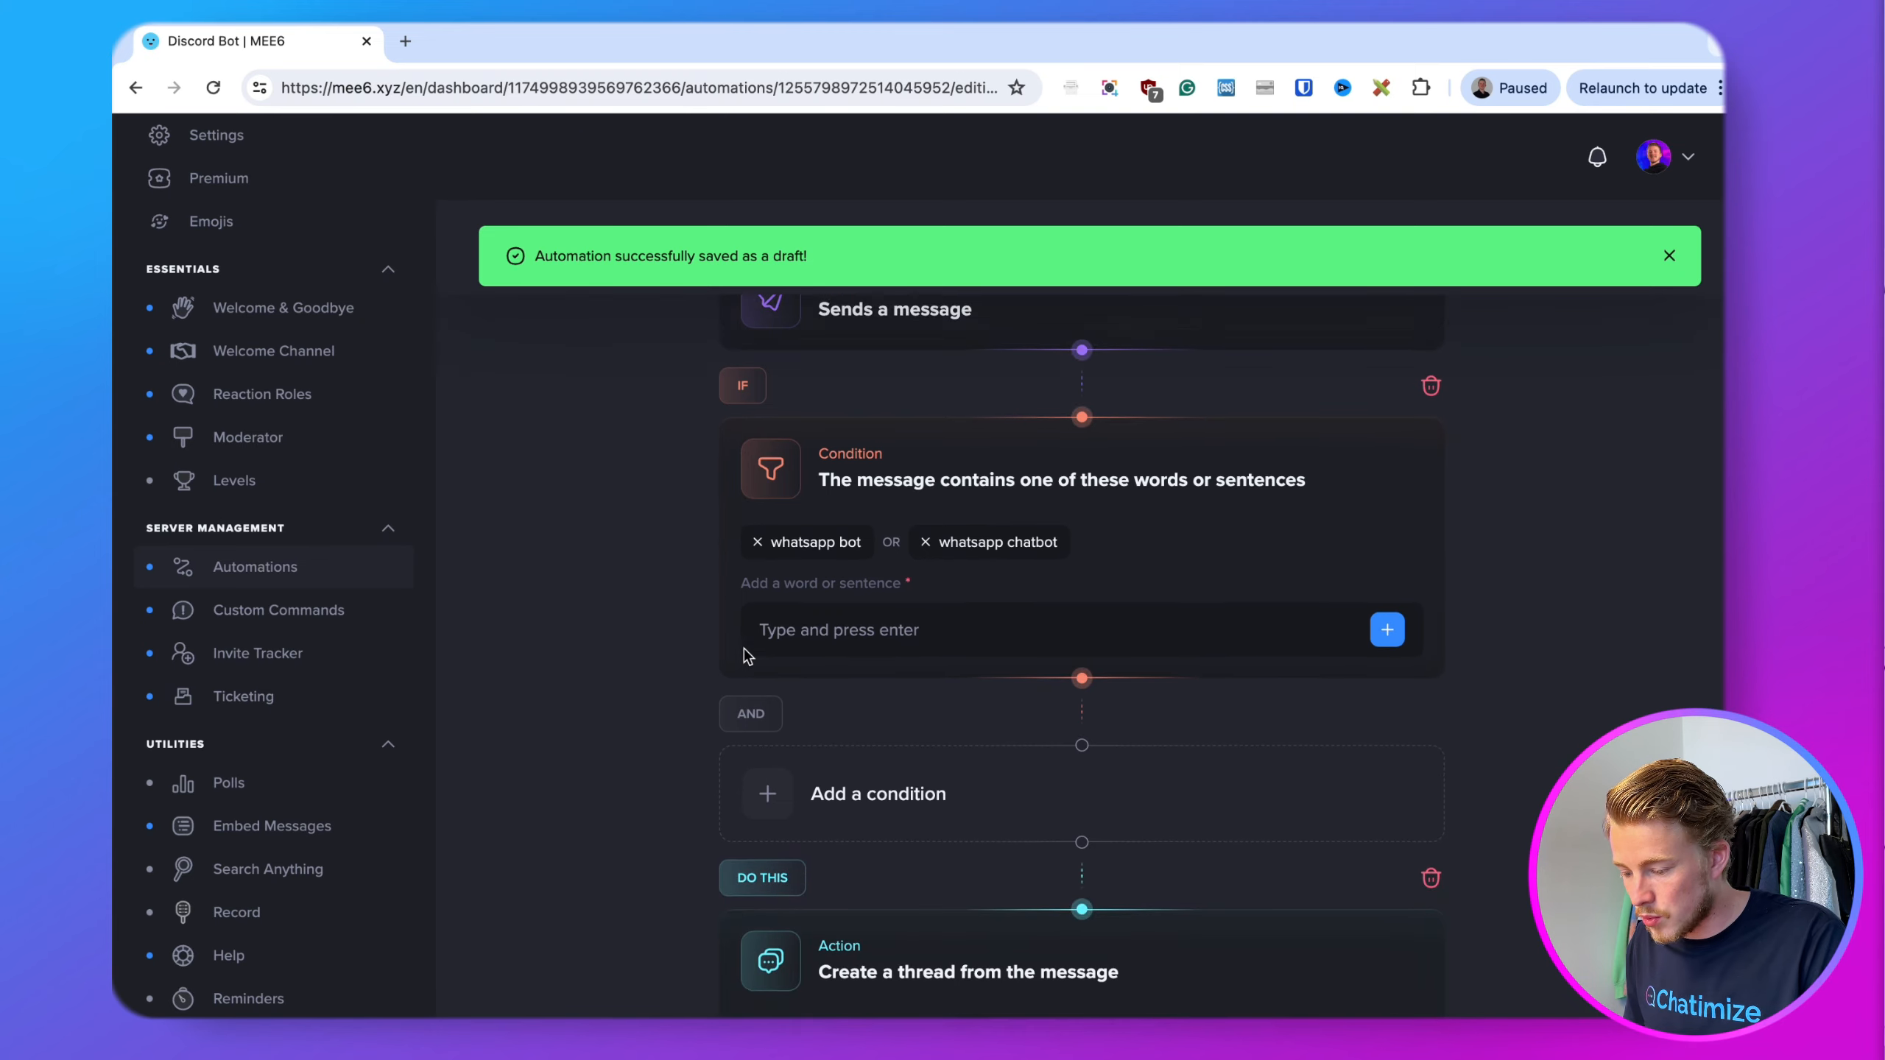
{"action": "scroll", "coordinate": [890, 542], "scroll_direction": "down", "scroll_amount": 7}
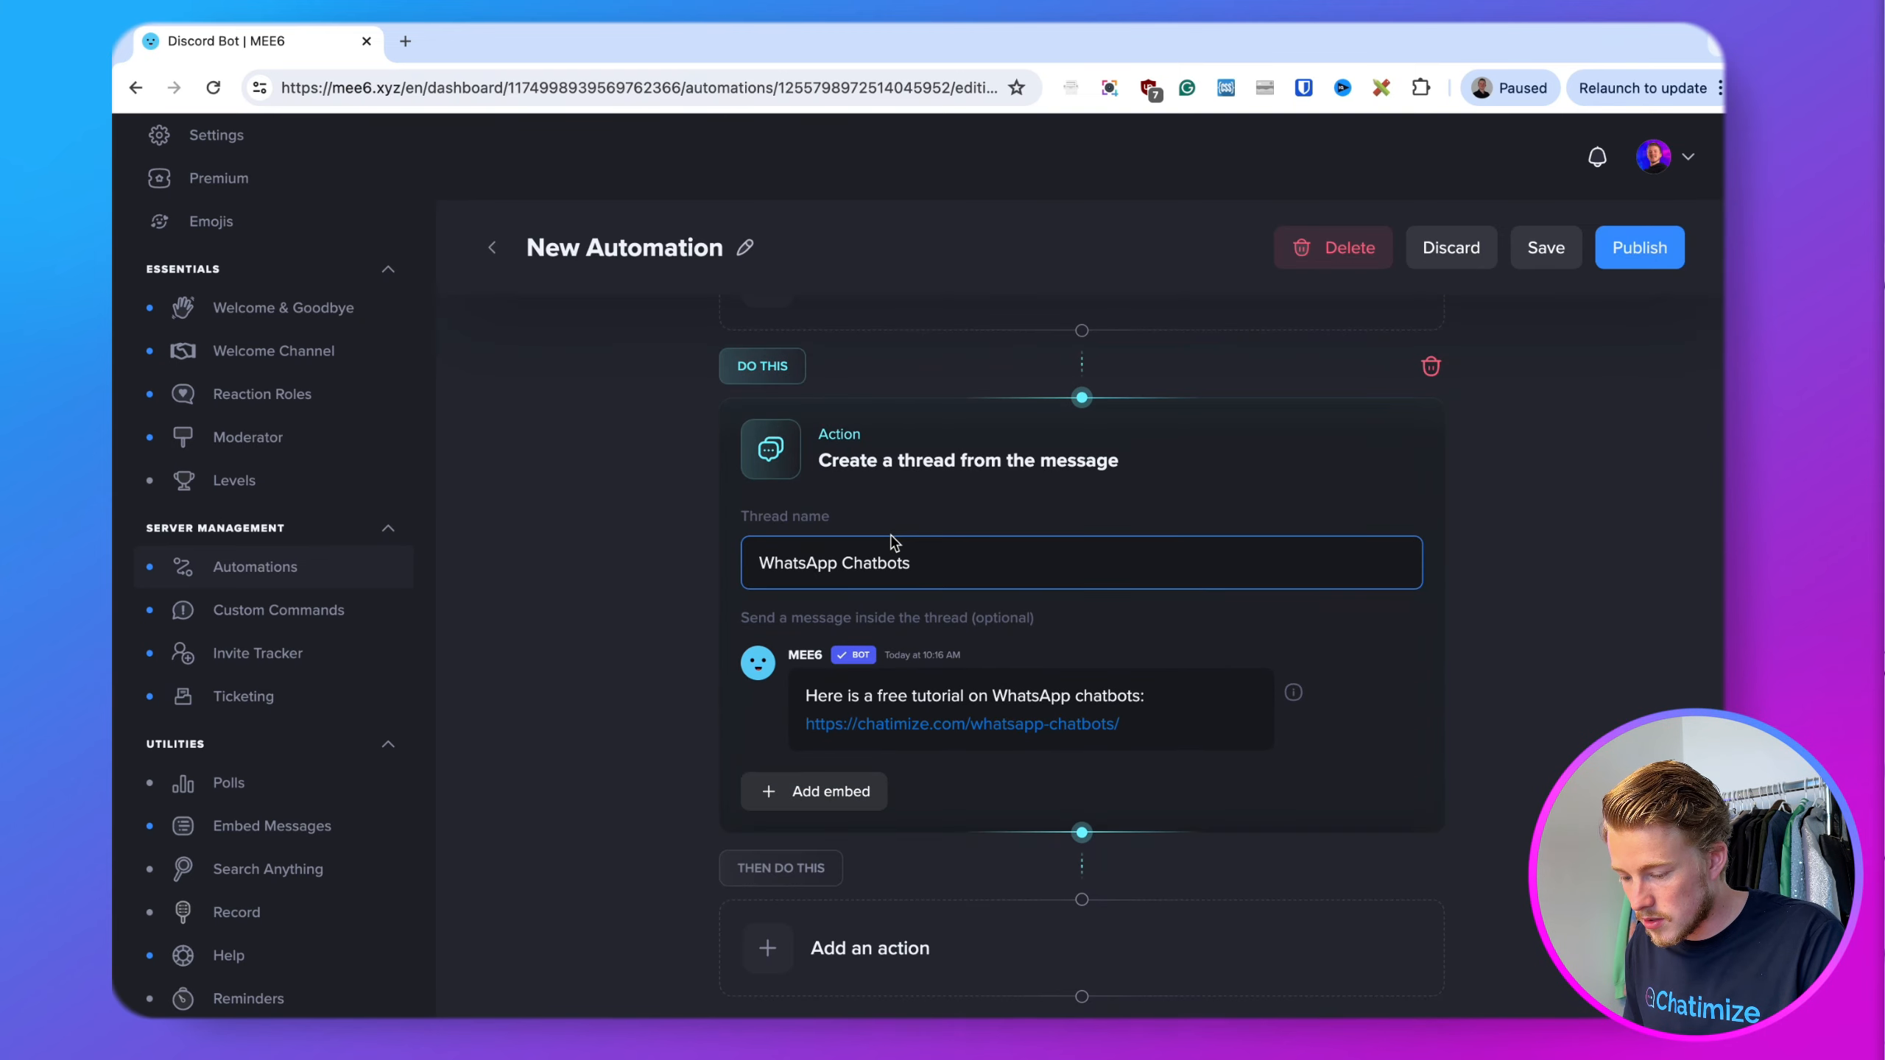
{"action": "scroll", "coordinate": [894, 542], "scroll_direction": "up", "scroll_amount": 7}
{"action": "double_click", "coordinate": [553, 247]}
{"action": "key", "text": "cmd+a"}
{"action": "type", "text": "Wha"}
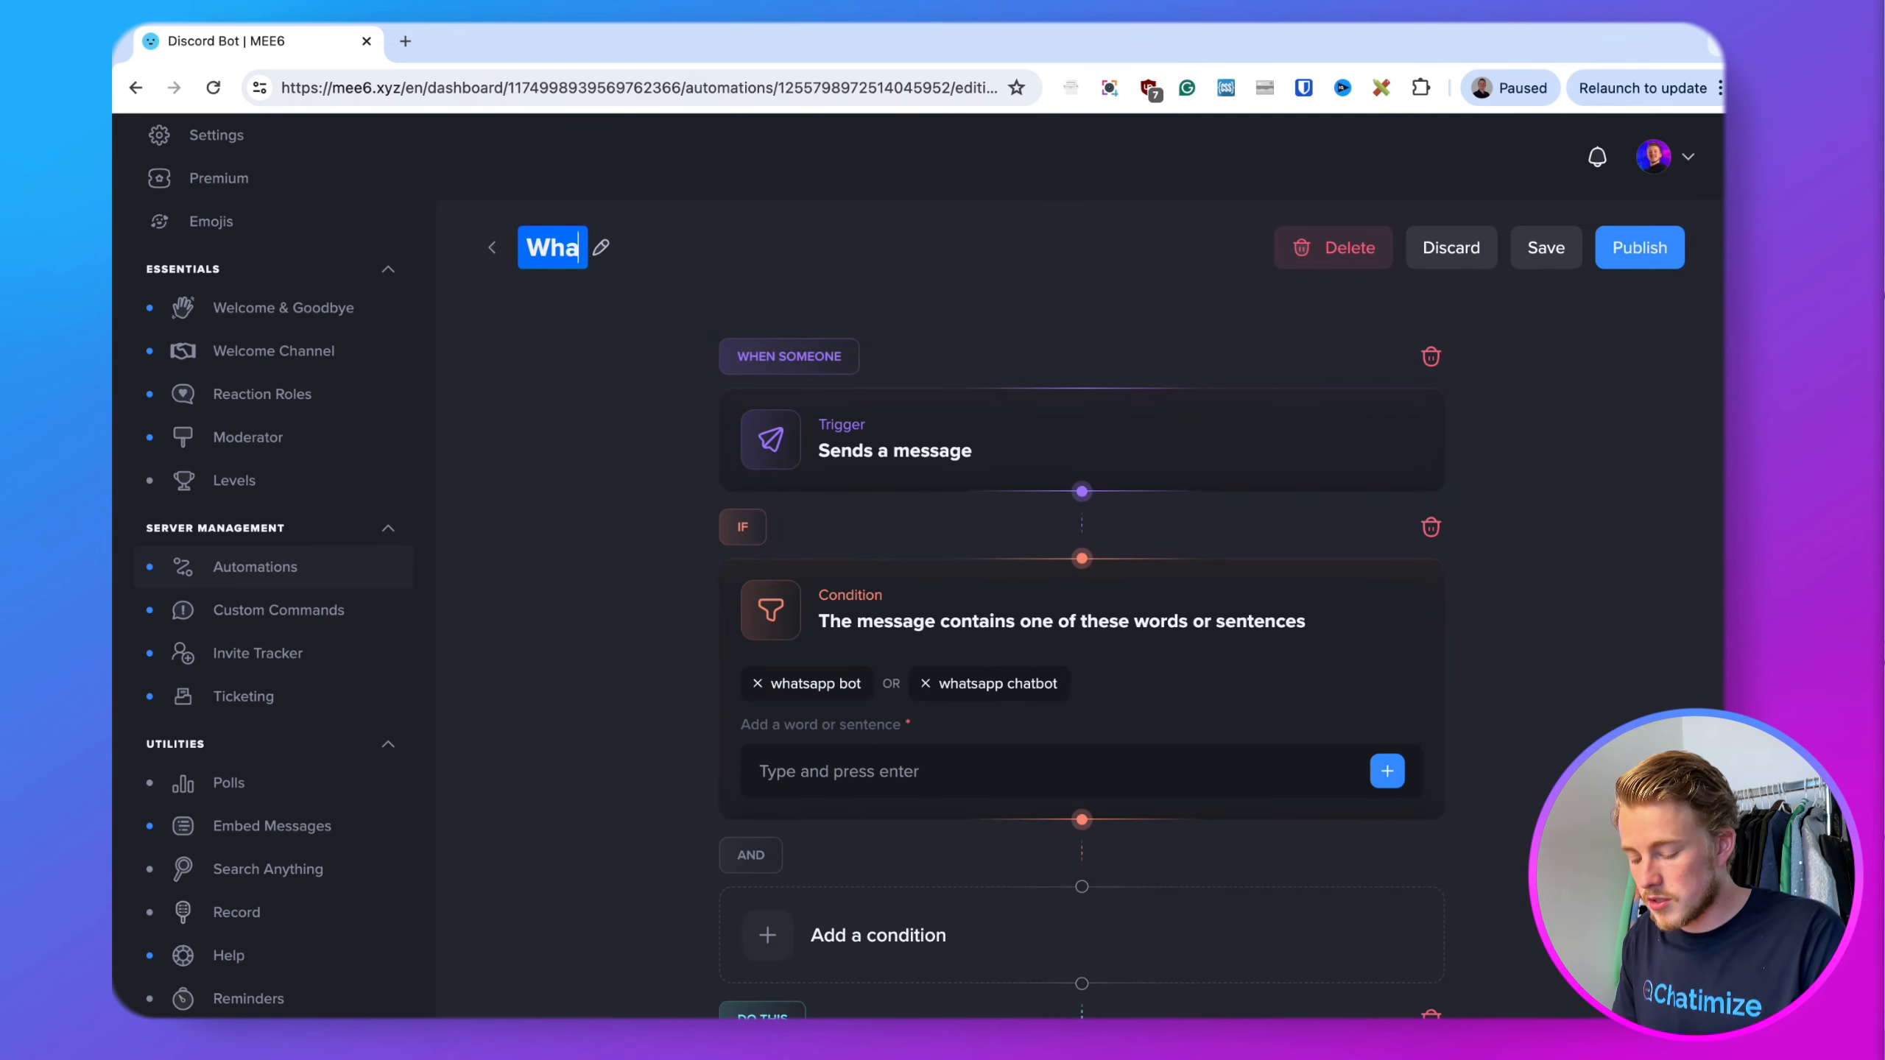
{"action": "type", "text": "tsApp Chatbots"}
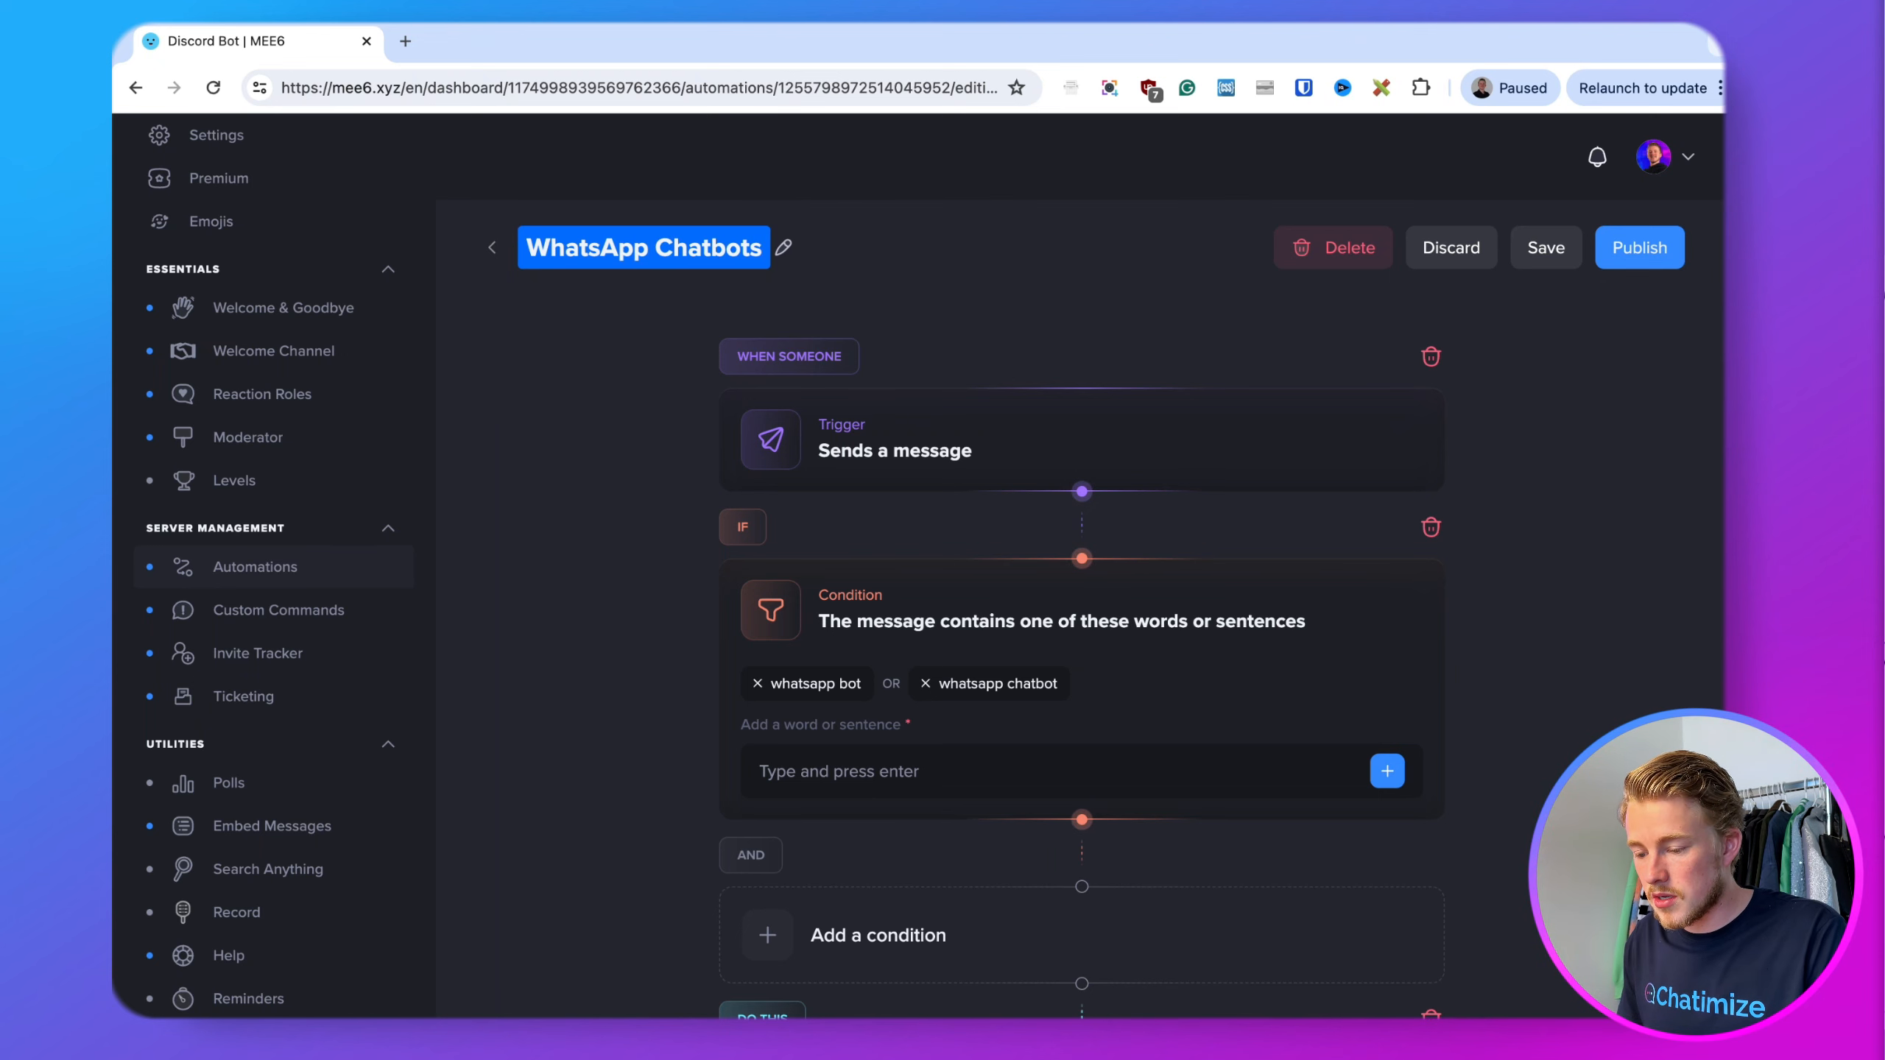
{"action": "left_click", "coordinate": [865, 260]}
{"action": "left_click", "coordinate": [1542, 251]}
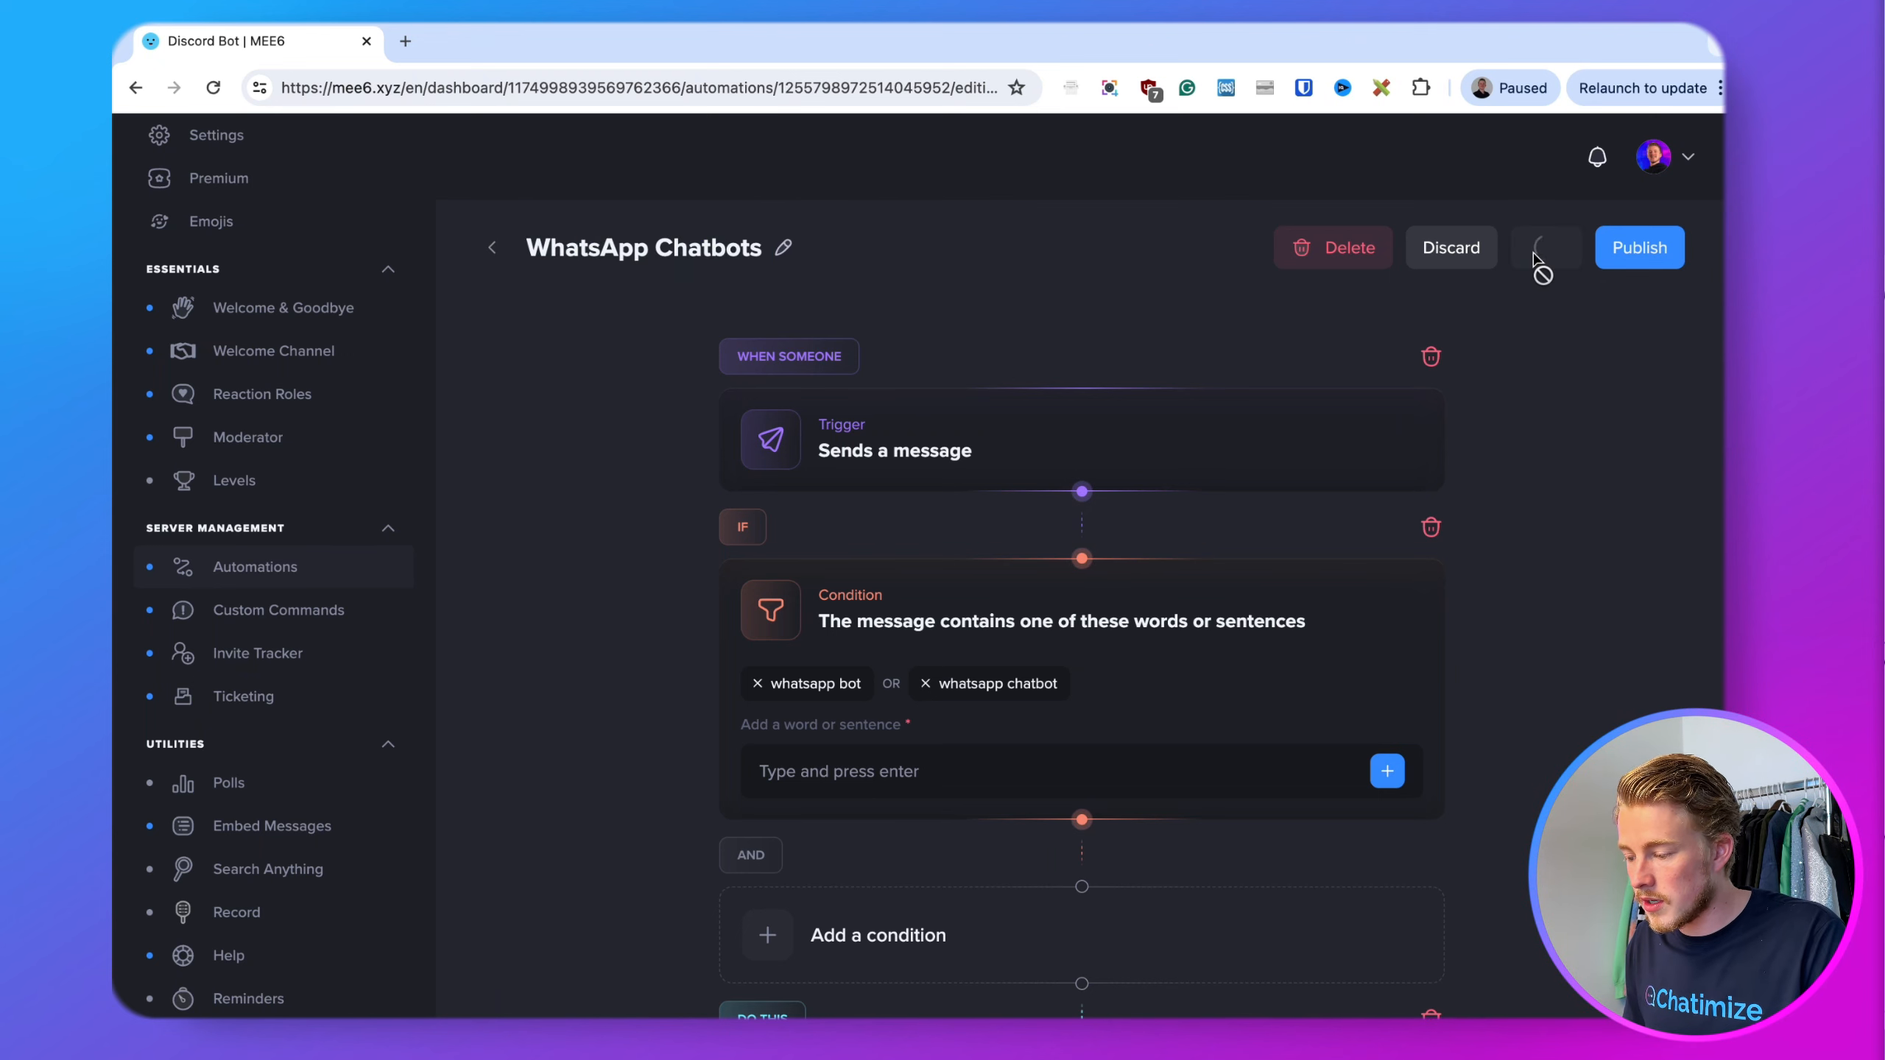
{"action": "left_click", "coordinate": [1076, 872]}
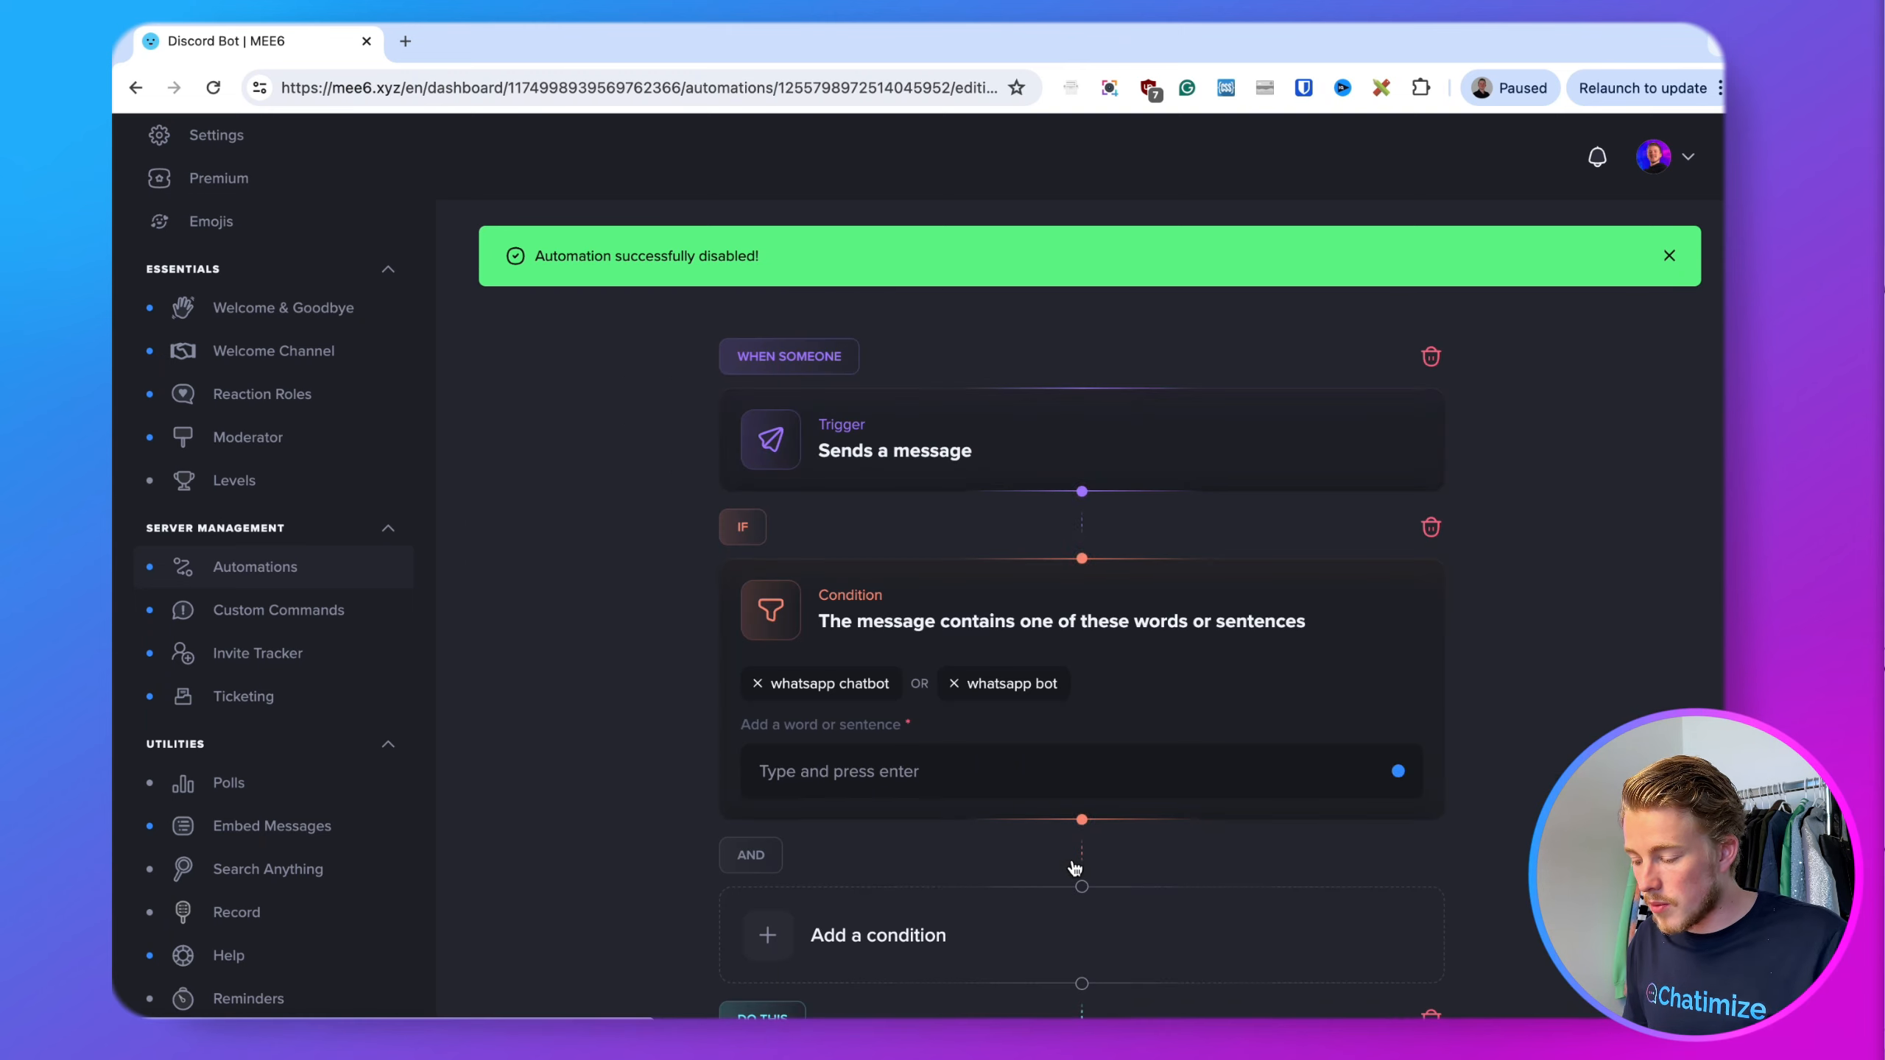